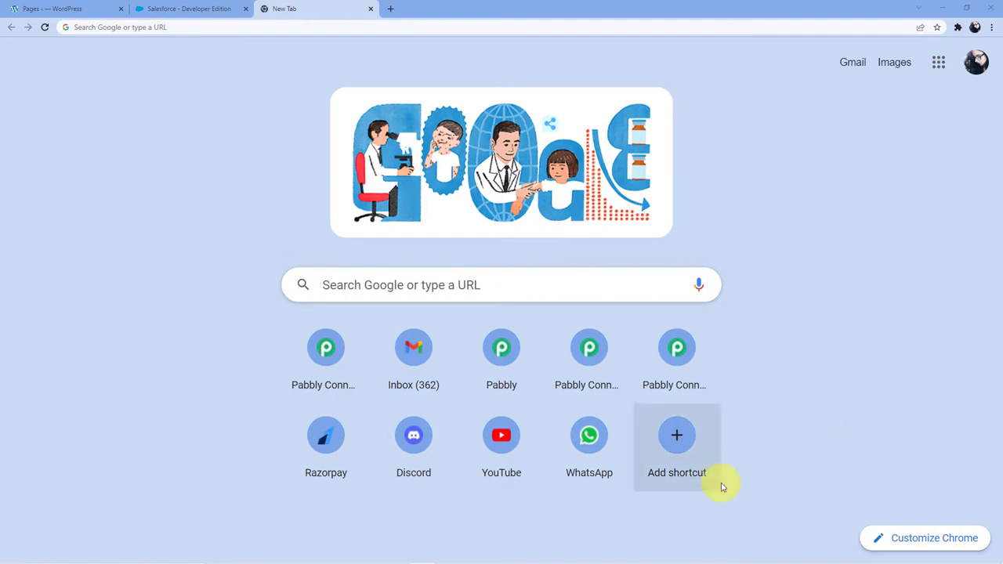
# Go to pabbly.com/connect, sign in, and open the Pabbly Connect dashboard.
pyautogui.click(273, 27)
pyautogui.write('pa')
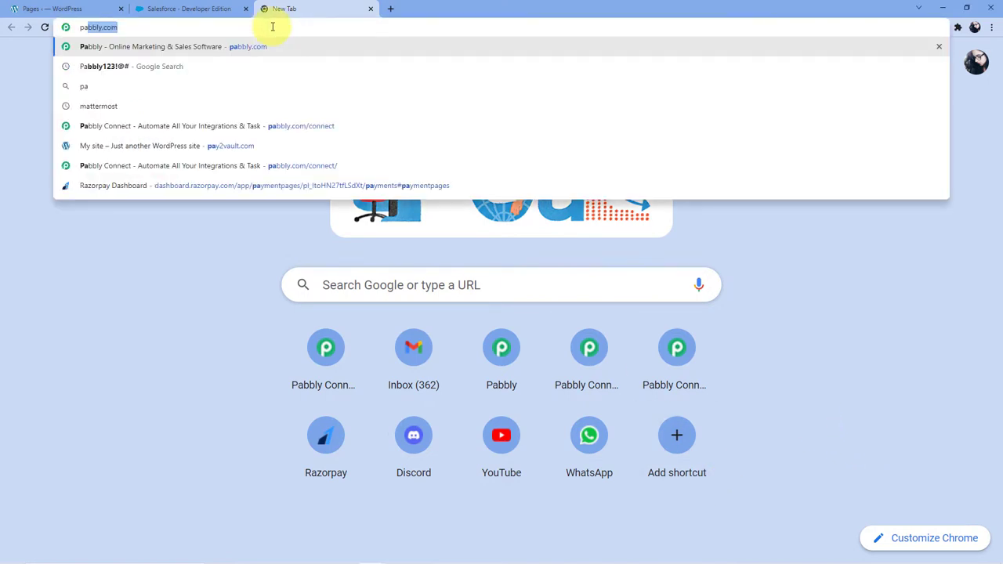
pyautogui.write('bbly.com')
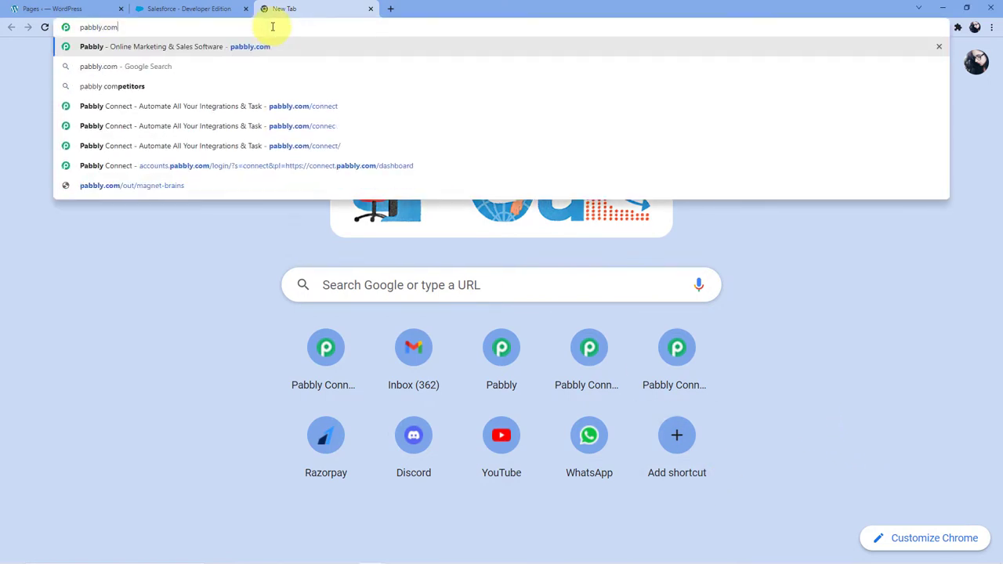
pyautogui.write('/connect')
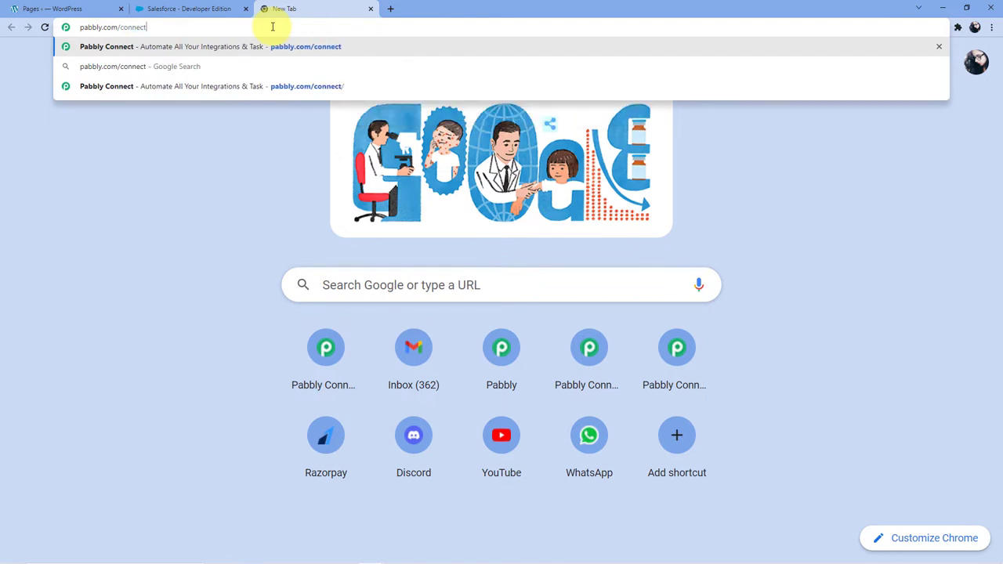
pyautogui.press('Return')
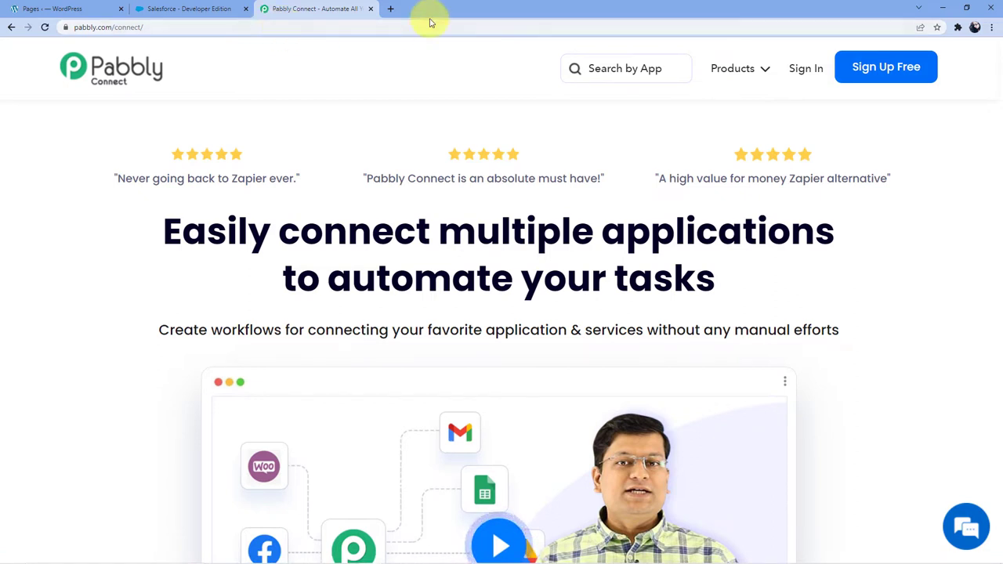
pyautogui.click(875, 72)
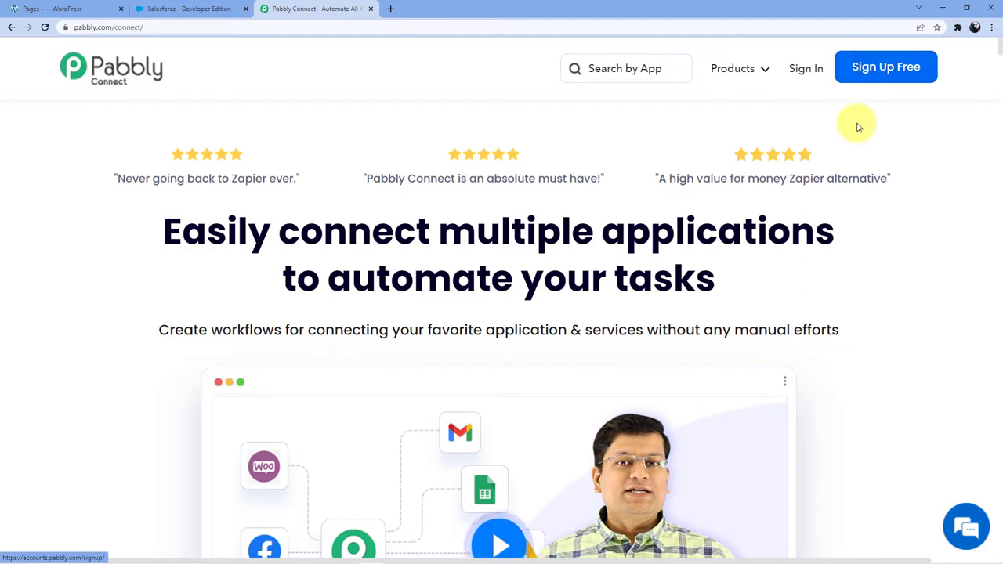
pyautogui.click(802, 70)
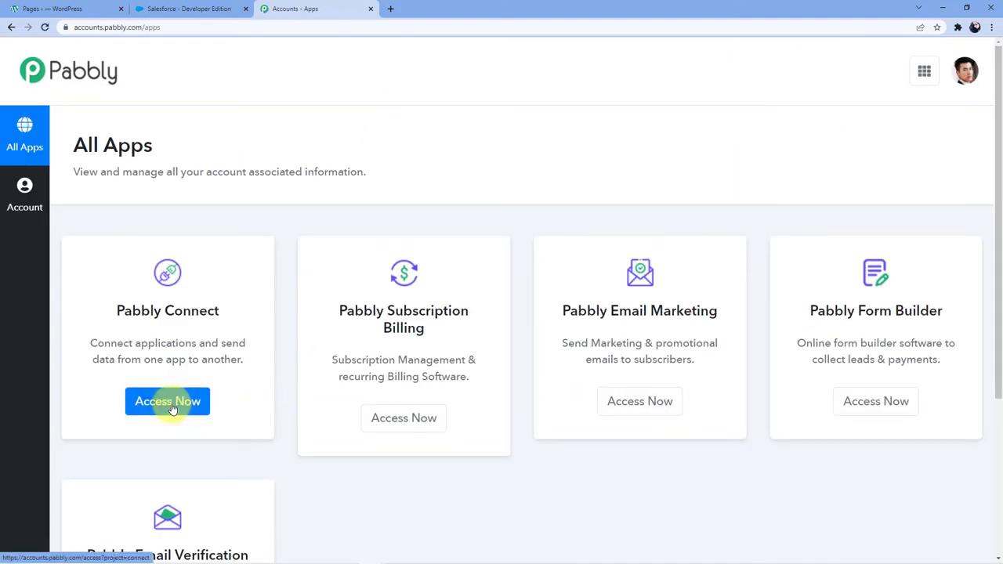
pyautogui.click(173, 409)
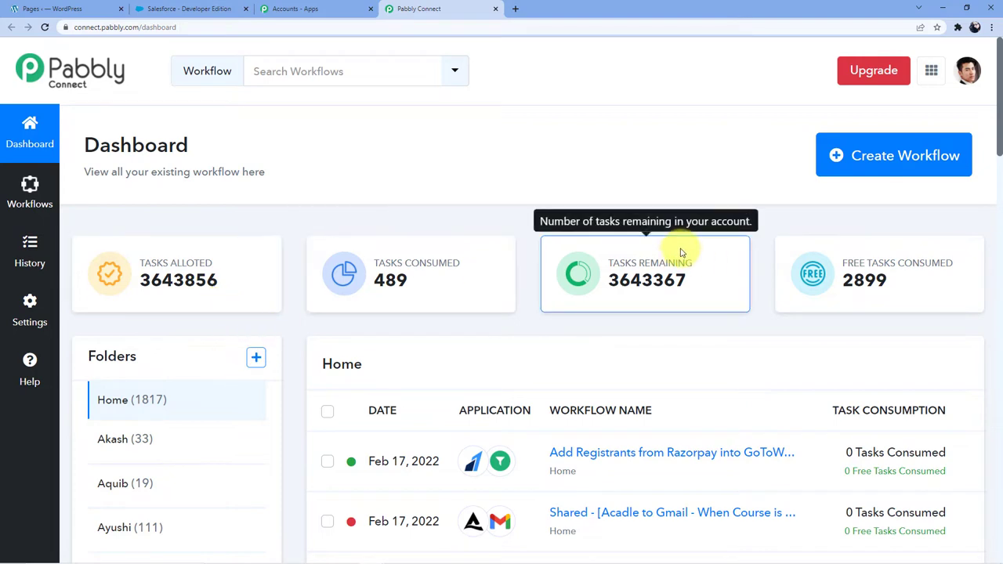
# Create a new workflow named 'Elementor to Salesforce'.
pyautogui.click(857, 168)
pyautogui.click(472, 313)
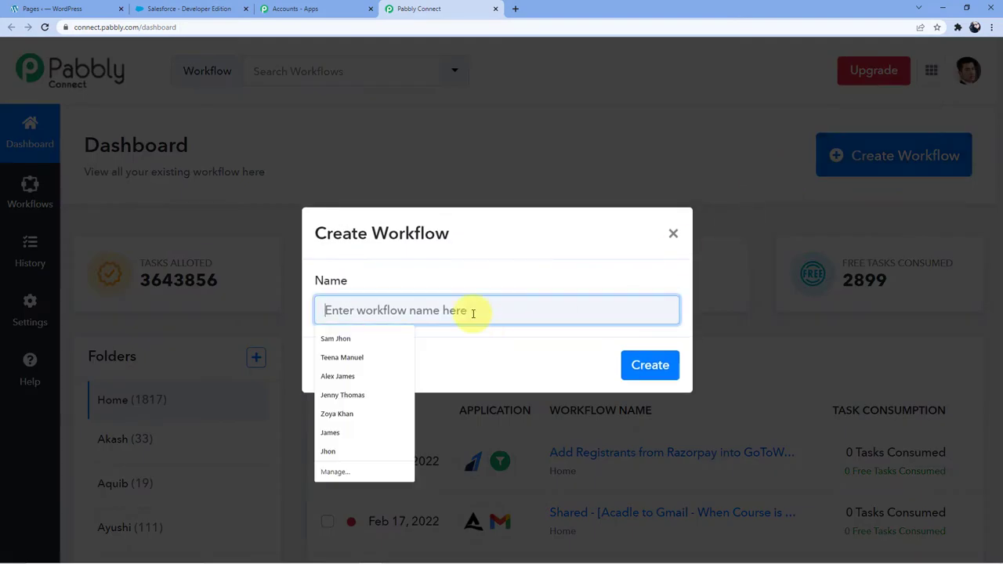
pyautogui.write('Elemento')
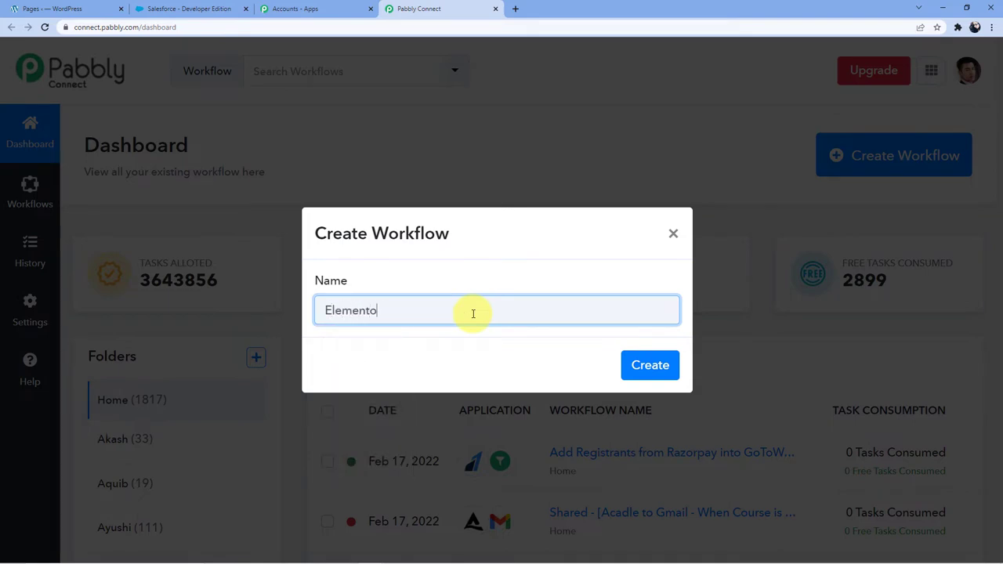
pyautogui.write('r to Salesforce')
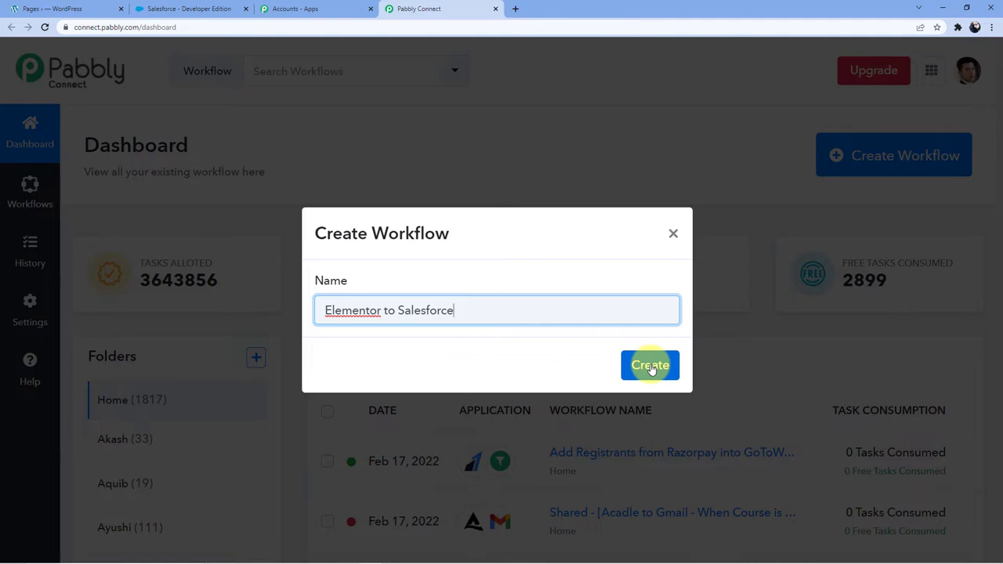
pyautogui.click(651, 367)
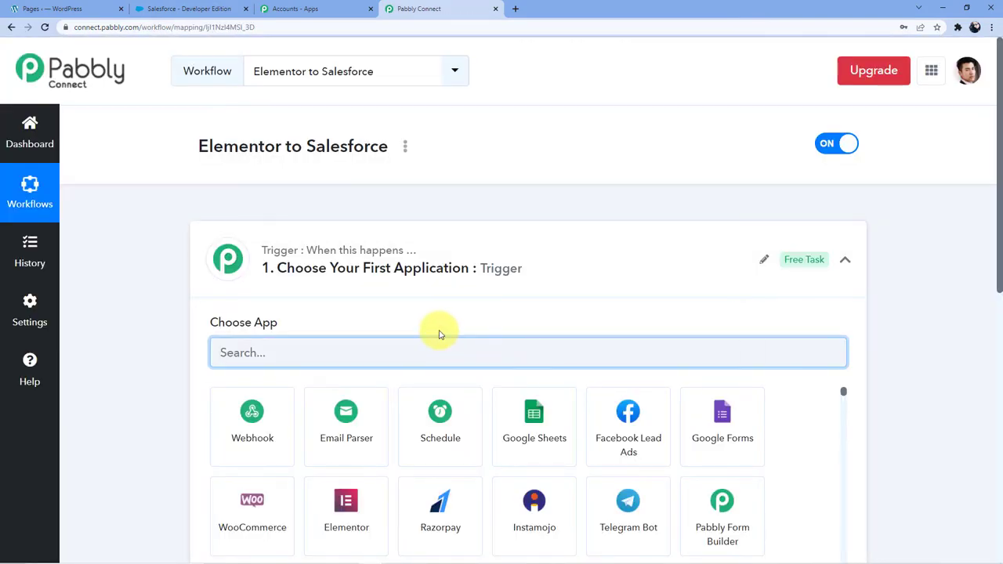
# Set the trigger to Elementor with the New Form Submission event.
pyautogui.scroll(-2, 146, 274)
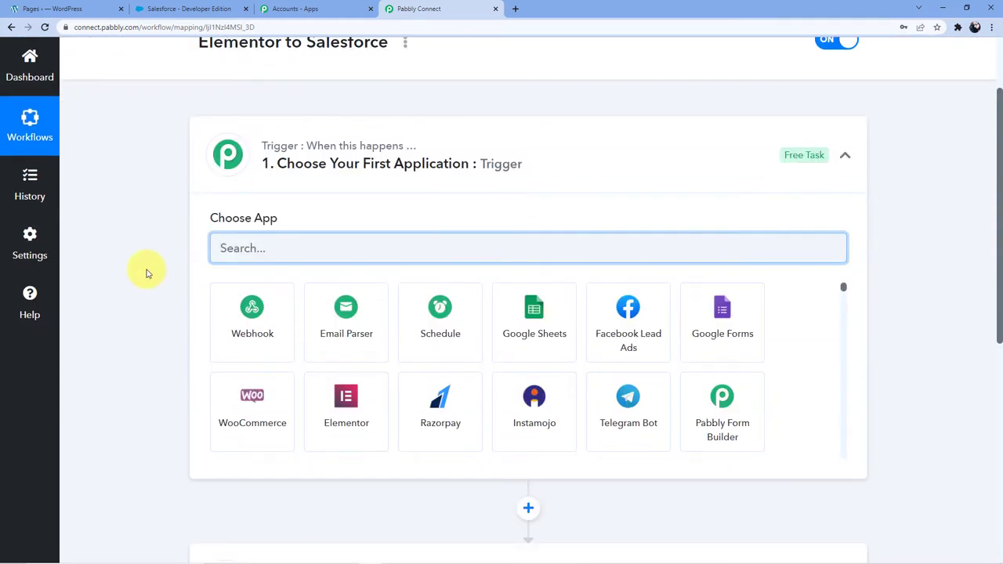
pyautogui.scroll(-4, 146, 274)
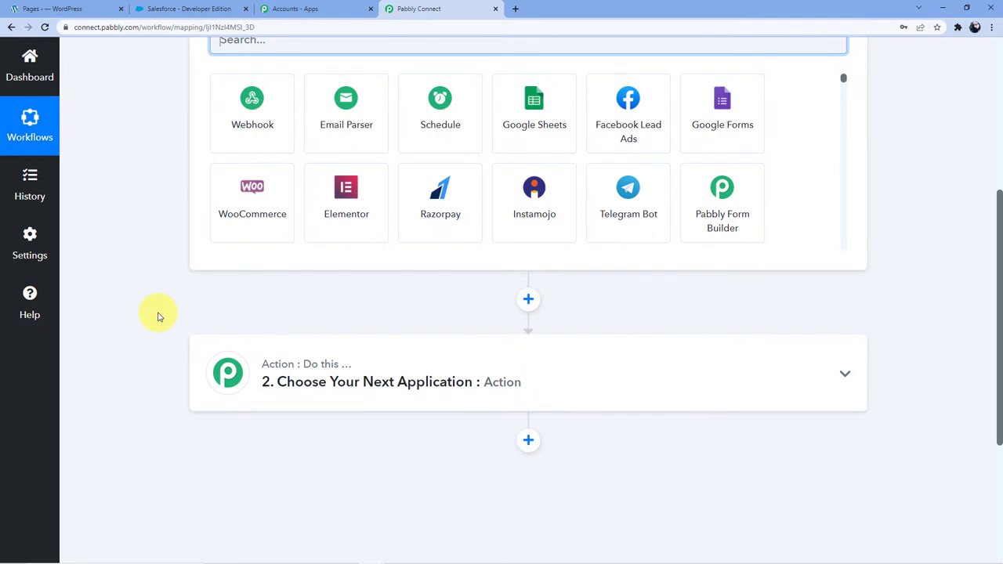
pyautogui.scroll(5, 157, 316)
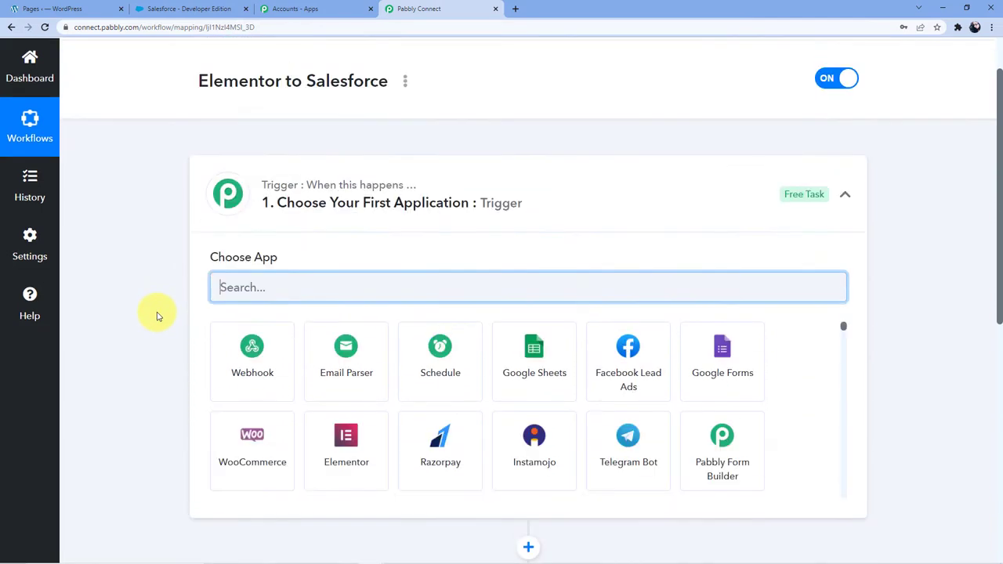
pyautogui.scroll(-4, 128, 374)
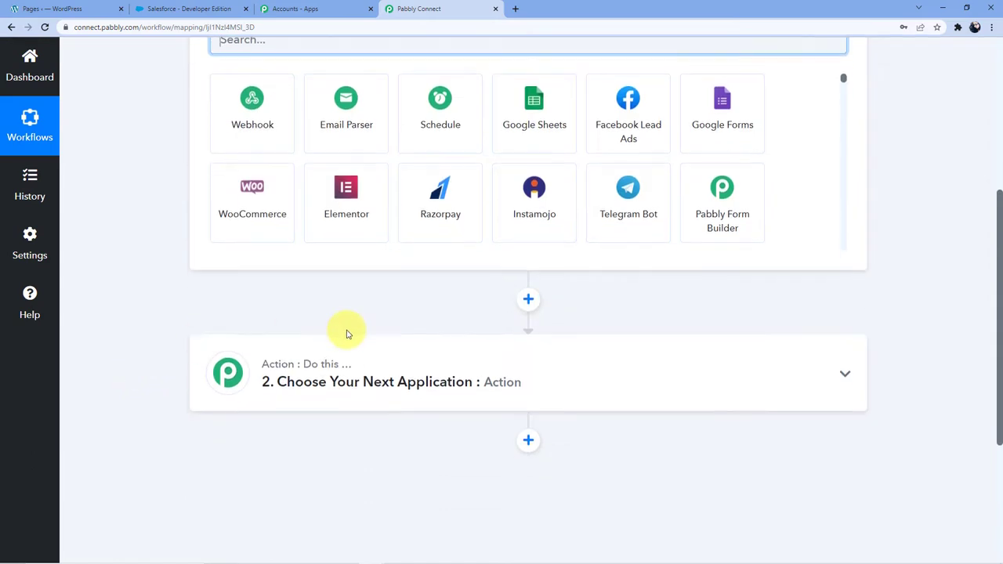
pyautogui.scroll(5, 188, 315)
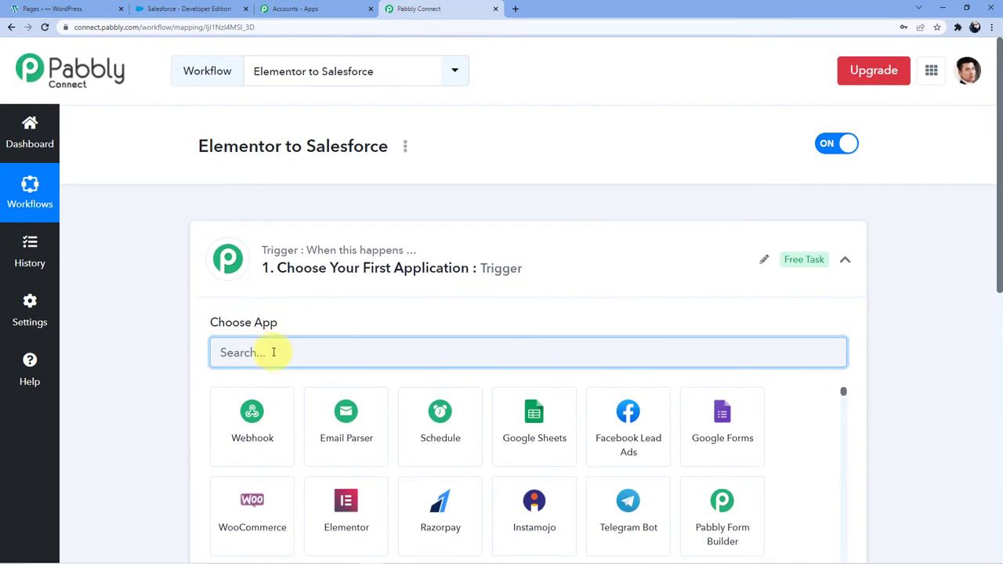
pyautogui.write('Elementor')
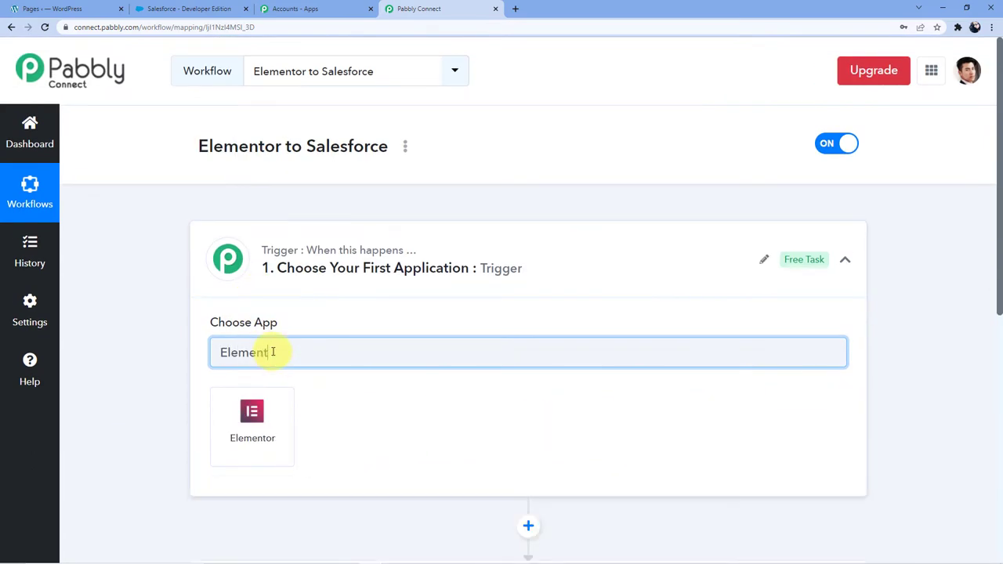
pyautogui.click(270, 417)
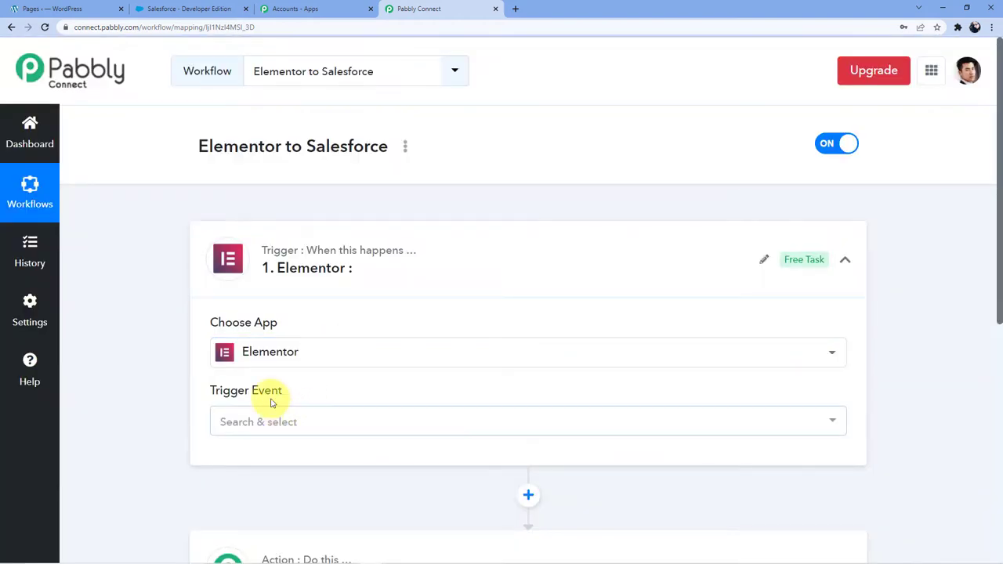
pyautogui.click(279, 422)
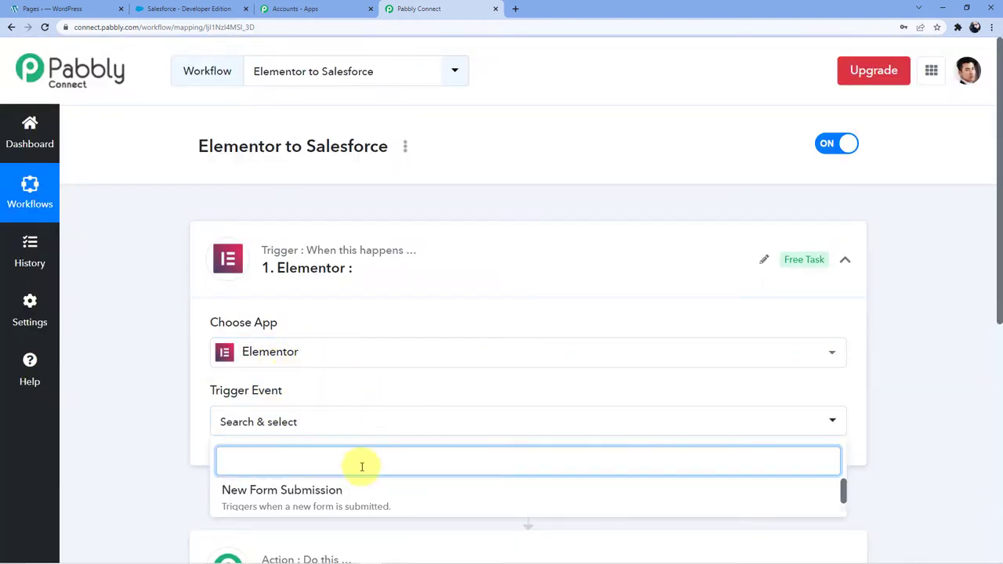
pyautogui.click(298, 486)
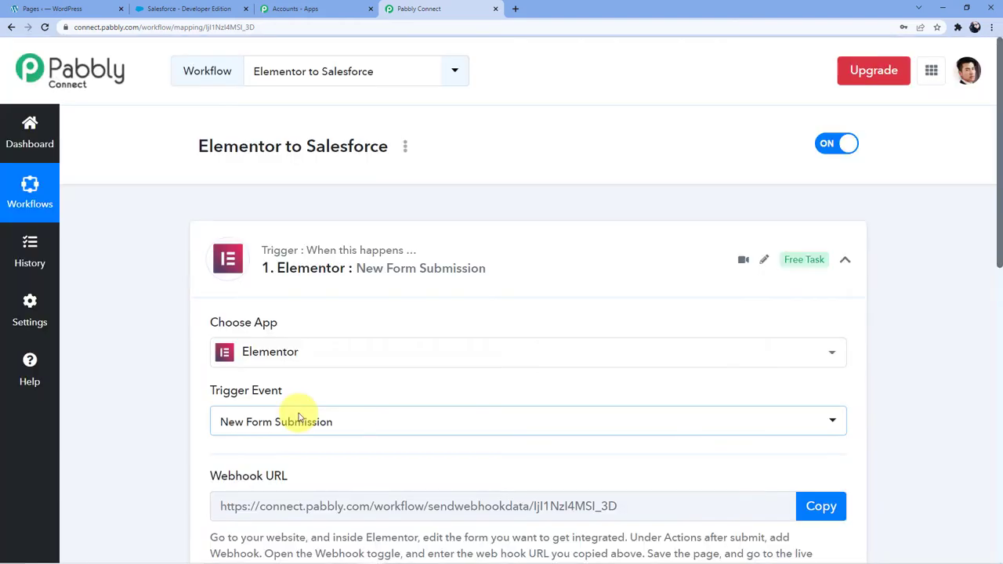
# Copy the trigger's webhook URL and switch to the WordPress admin tab.
pyautogui.scroll(-1, 368, 348)
pyautogui.scroll(-1, 384, 341)
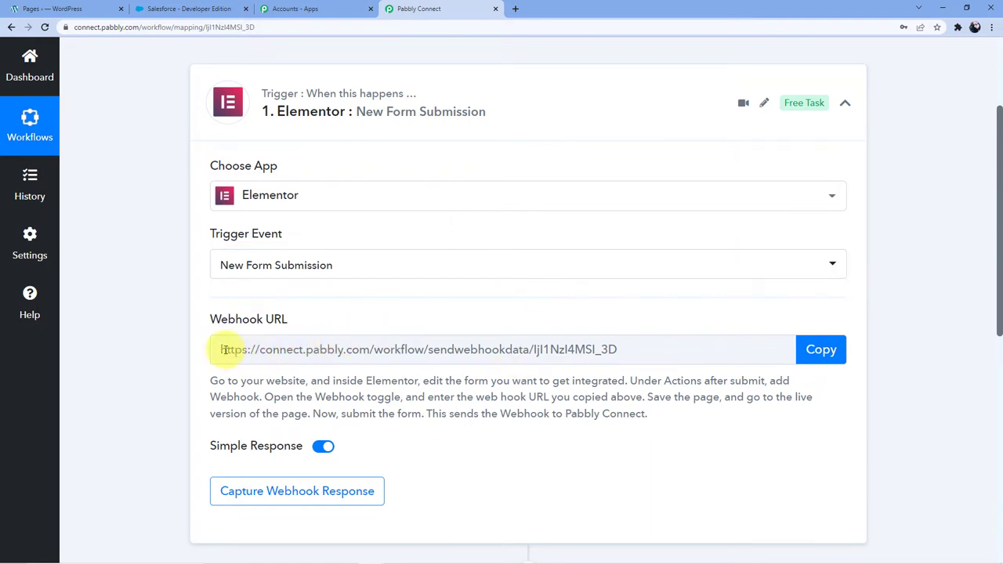
pyautogui.moveTo(223, 350); pyautogui.dragTo(638, 351)
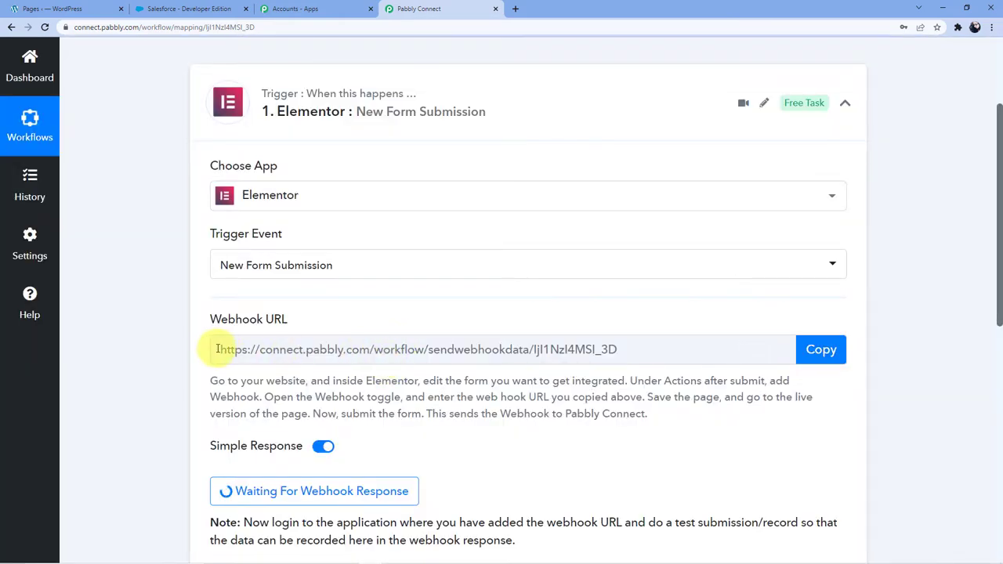
pyautogui.moveTo(218, 350); pyautogui.dragTo(746, 347)
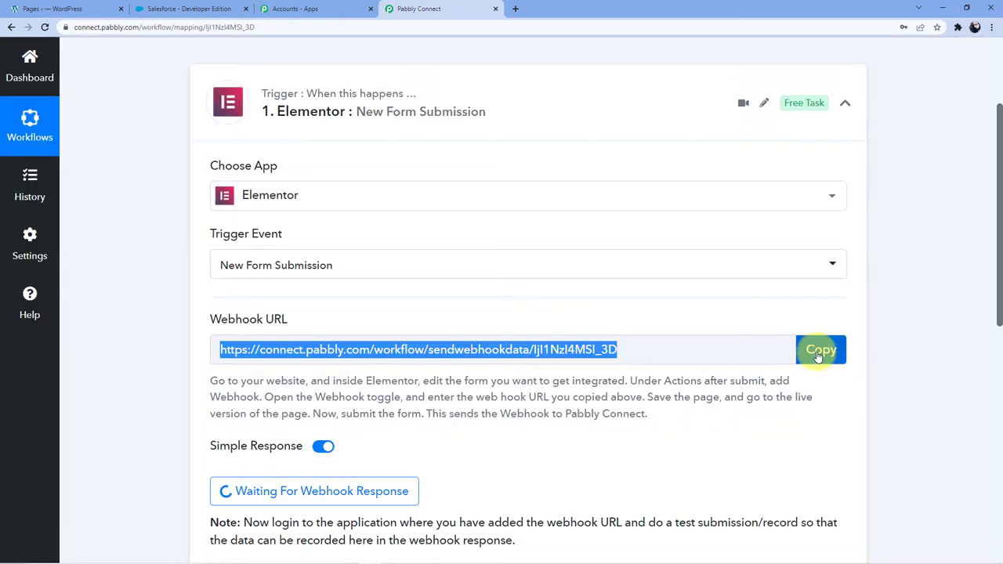
pyautogui.click(818, 354)
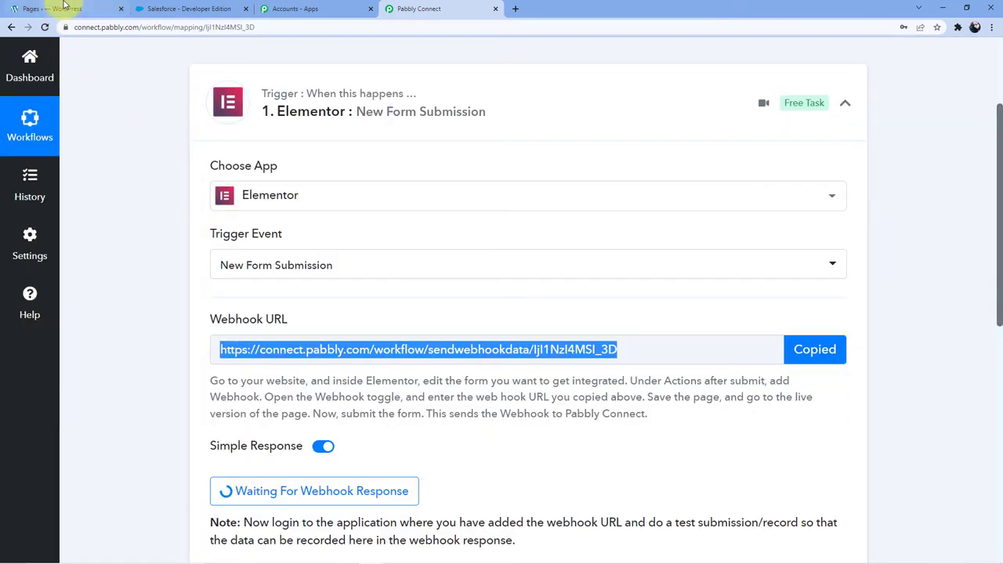
pyautogui.click(65, 5)
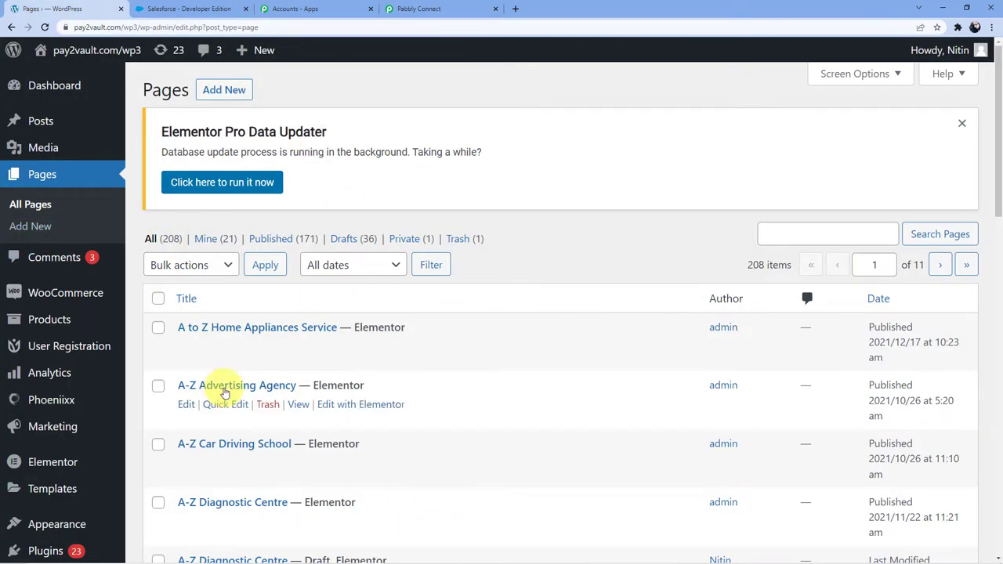
# Add a new WordPress page and open it in the Elementor editor.
pyautogui.moveTo(69, 346)
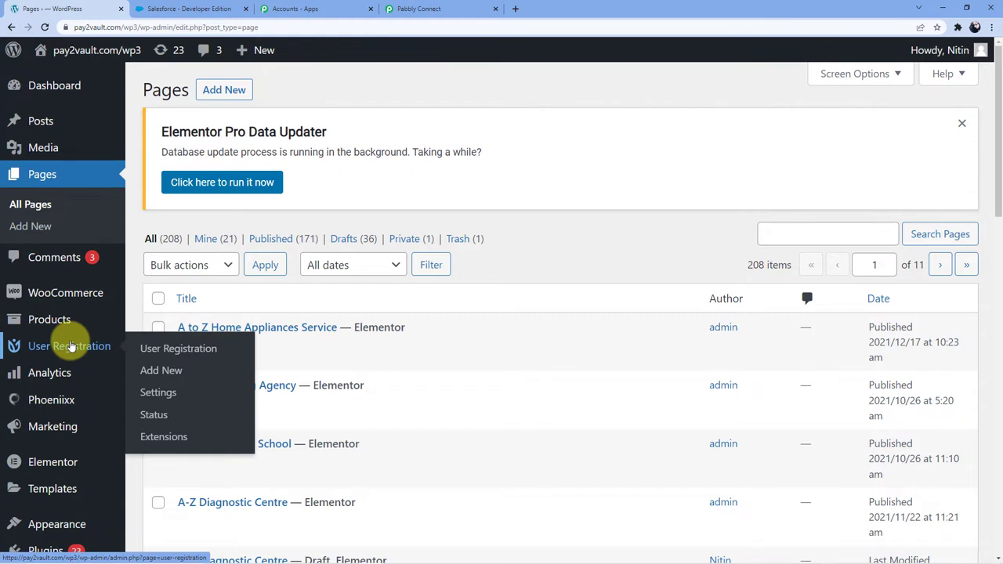
pyautogui.scroll(-1, 70, 347)
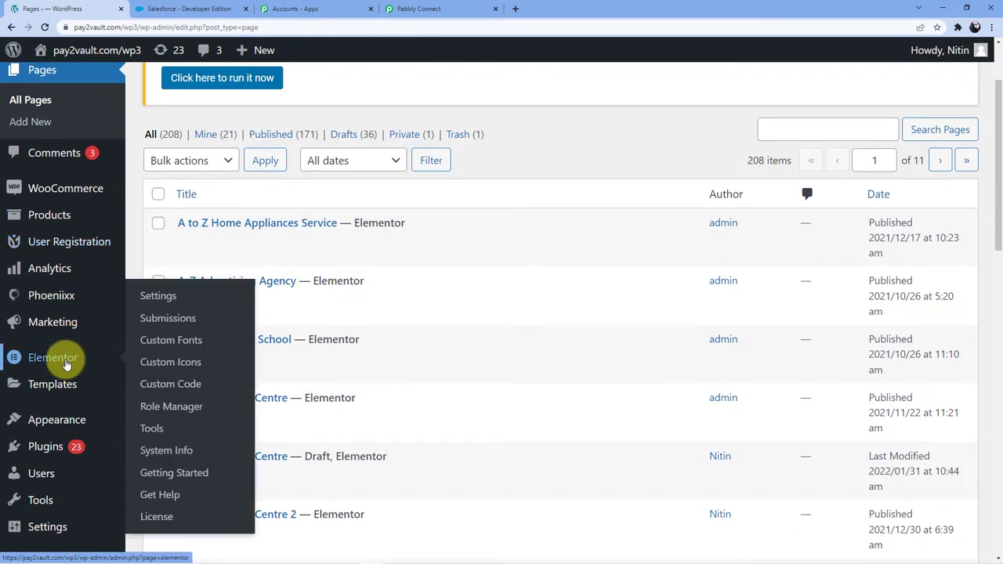
pyautogui.click(66, 362)
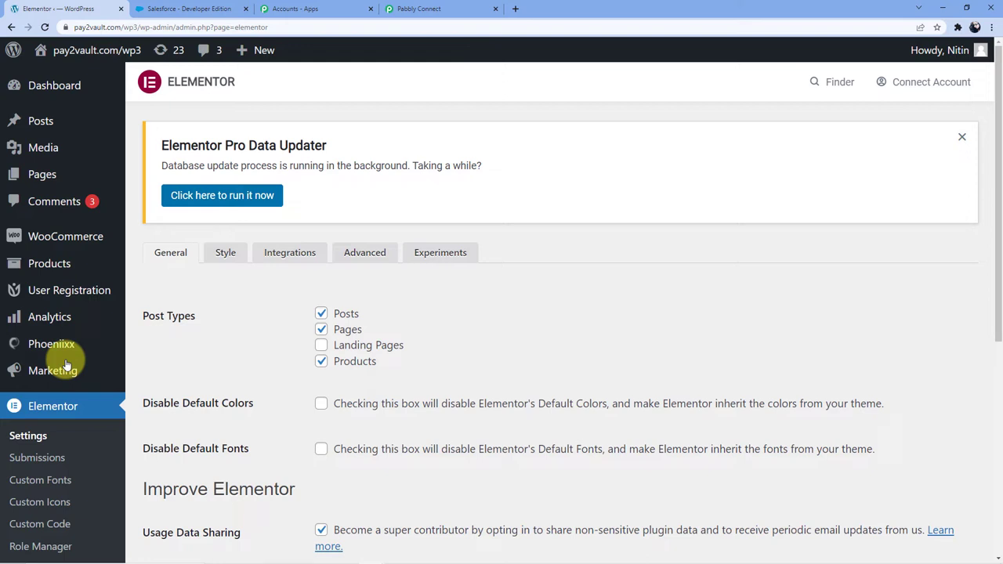
pyautogui.click(247, 58)
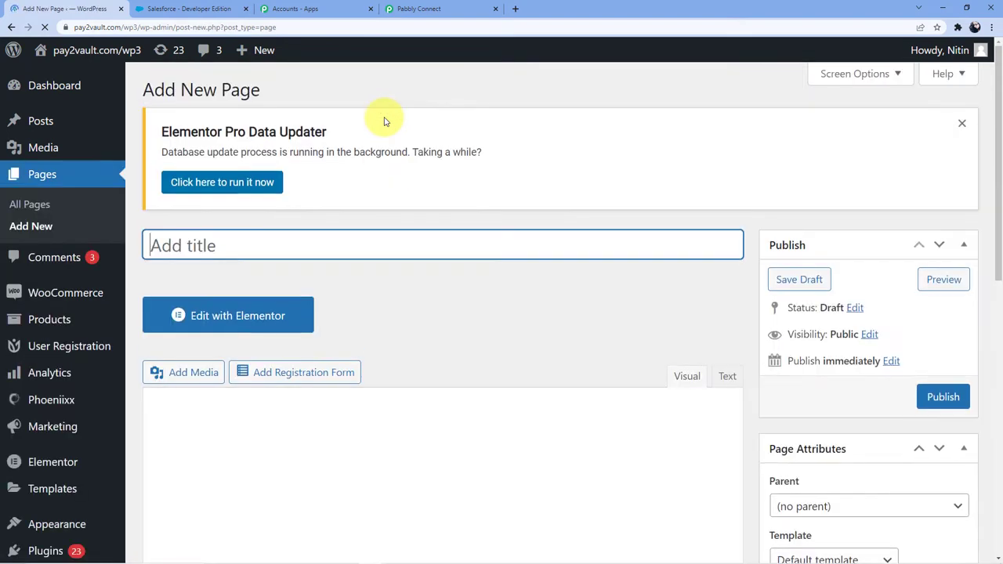
pyautogui.click(255, 315)
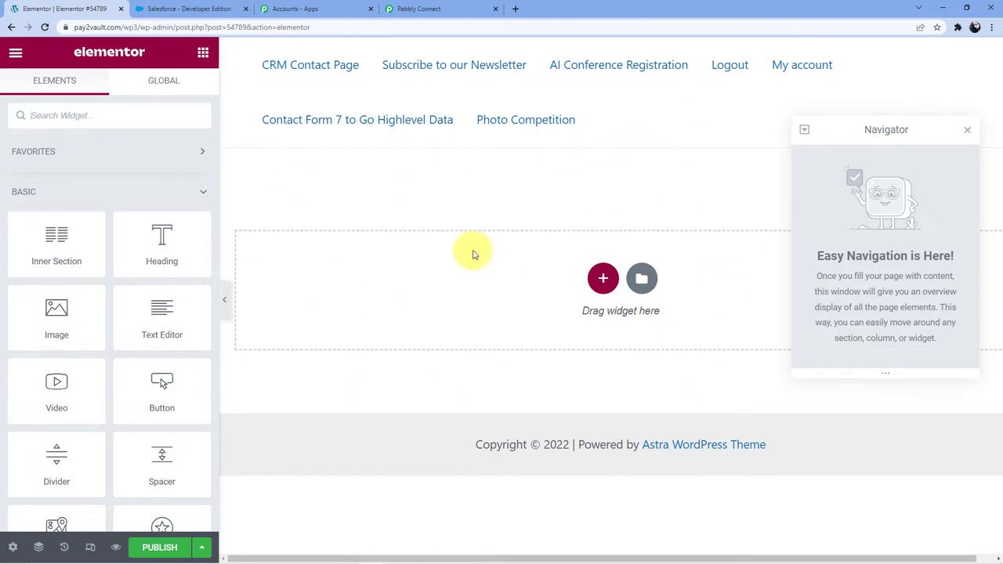
# Place a Form widget on the page and delete the duplicate section.
pyautogui.scroll(-5, 127, 298)
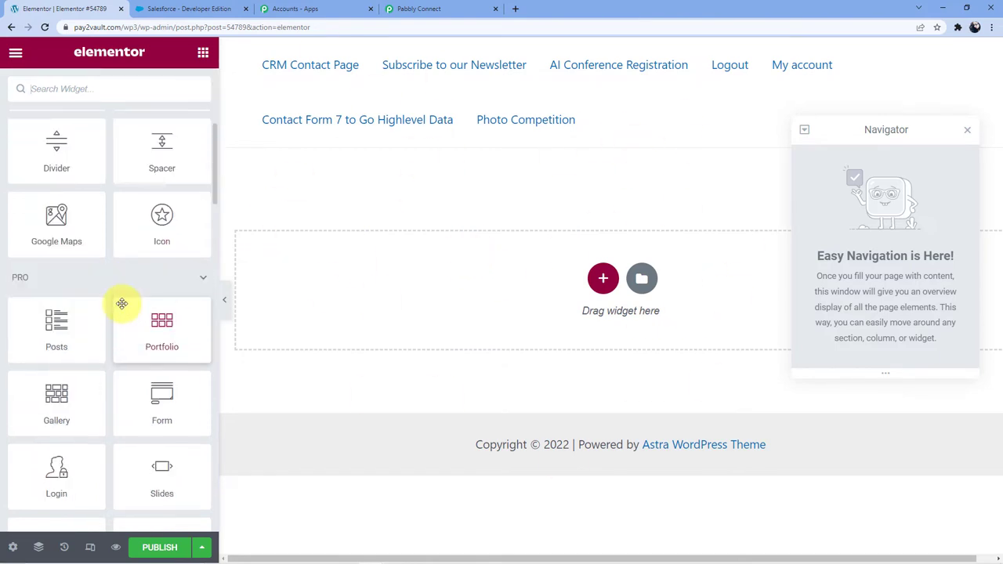
pyautogui.scroll(-1, 74, 403)
pyautogui.moveTo(149, 330); pyautogui.dragTo(399, 285)
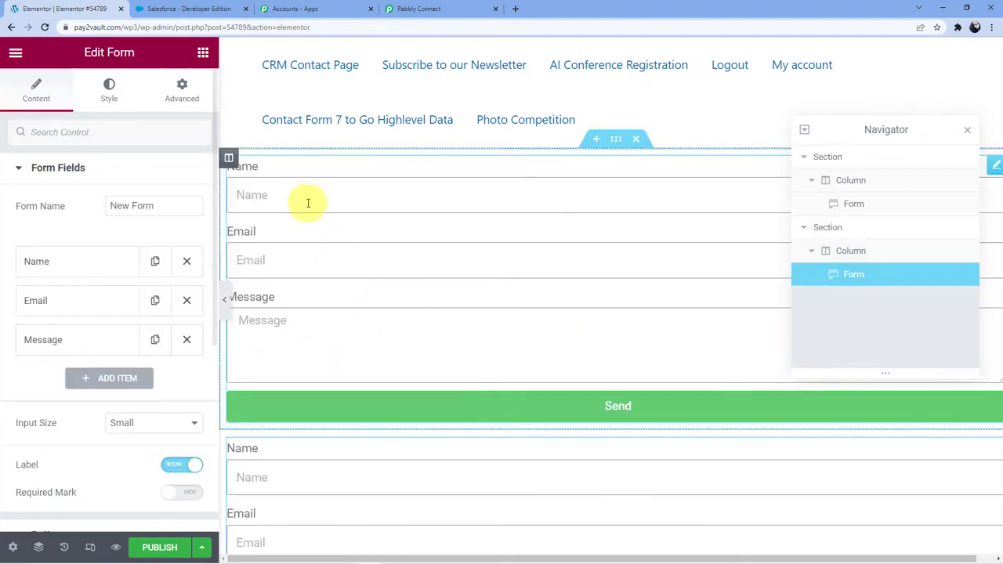
pyautogui.scroll(-3, 353, 329)
pyautogui.scroll(1, 573, 224)
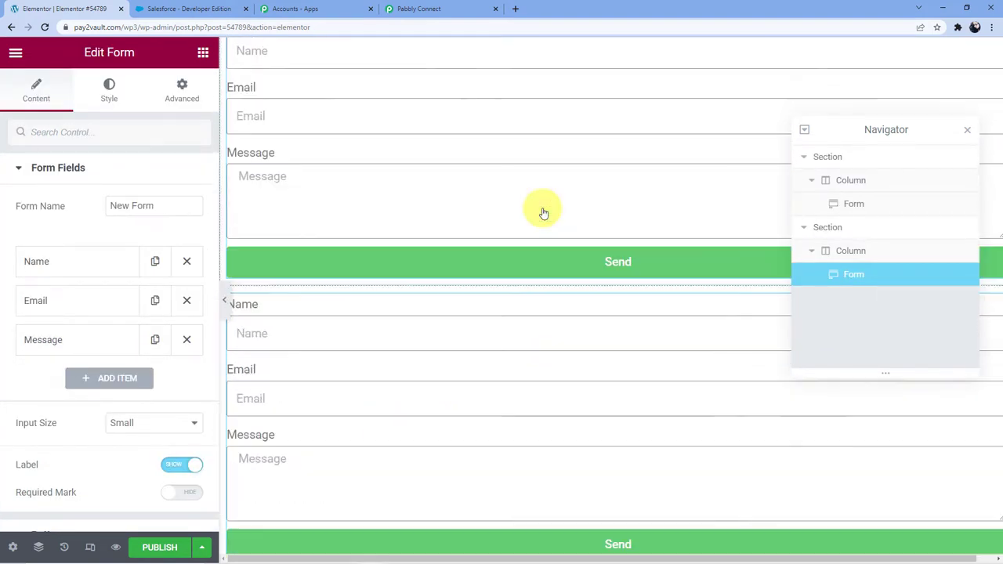
pyautogui.scroll(2, 544, 212)
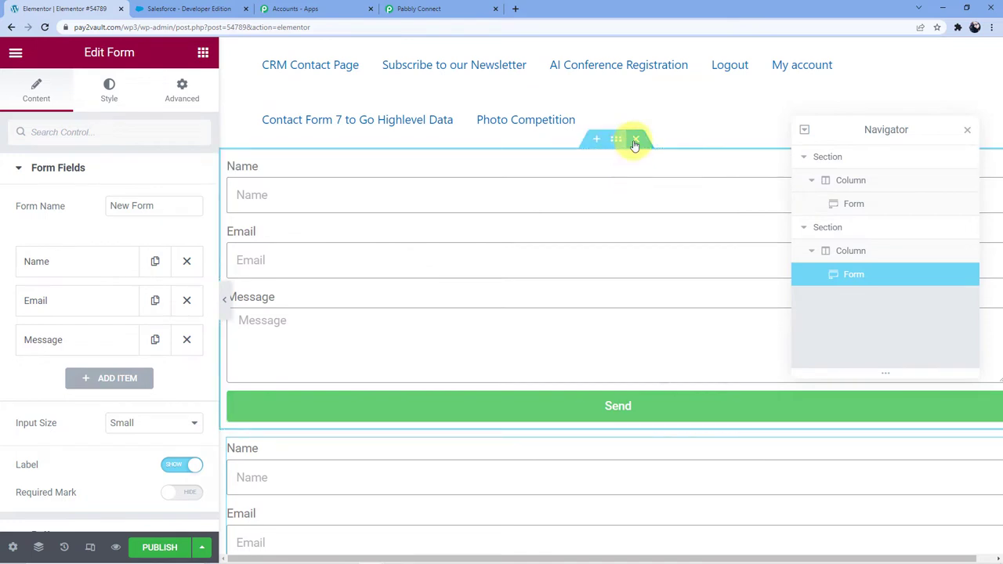
pyautogui.click(635, 139)
# Add a Number field labelled 'Contact Number' to the form.
pyautogui.scroll(-1, 415, 267)
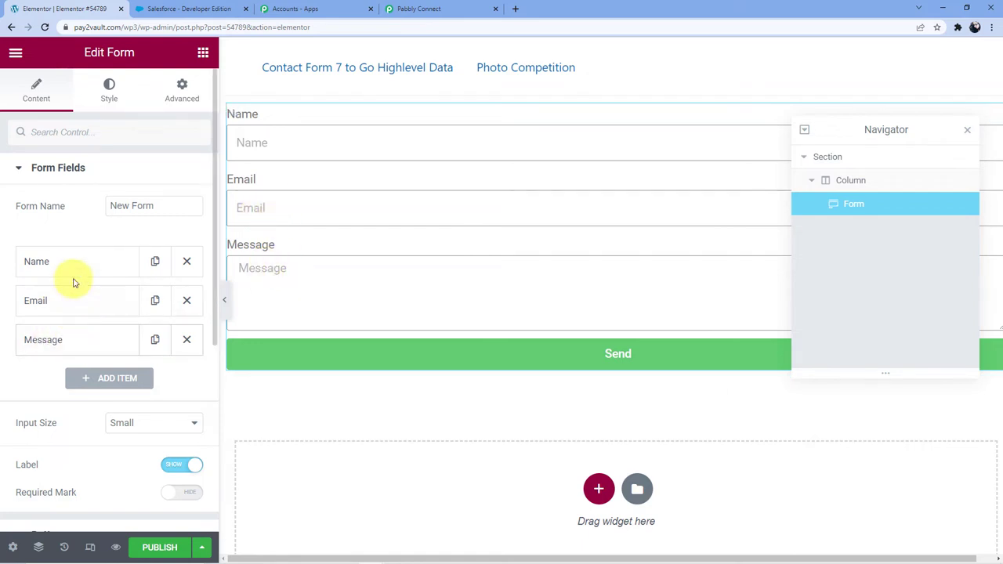
pyautogui.click(105, 378)
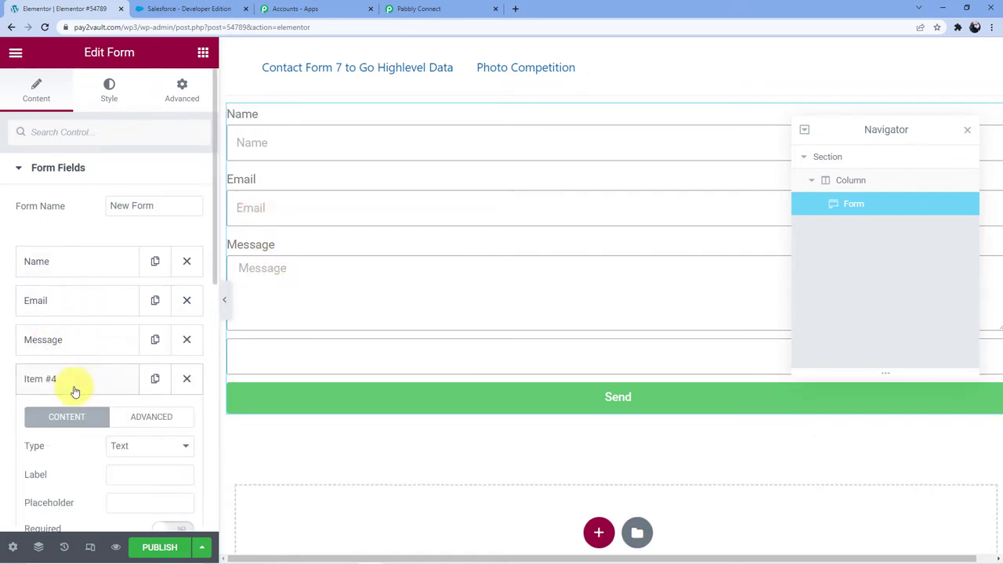
pyautogui.scroll(-2, 104, 327)
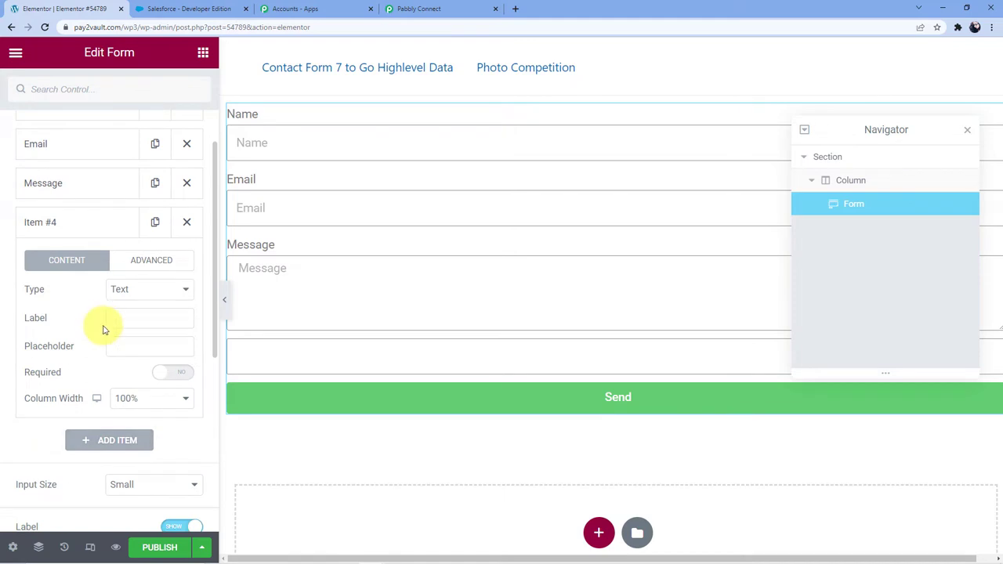
pyautogui.click(151, 290)
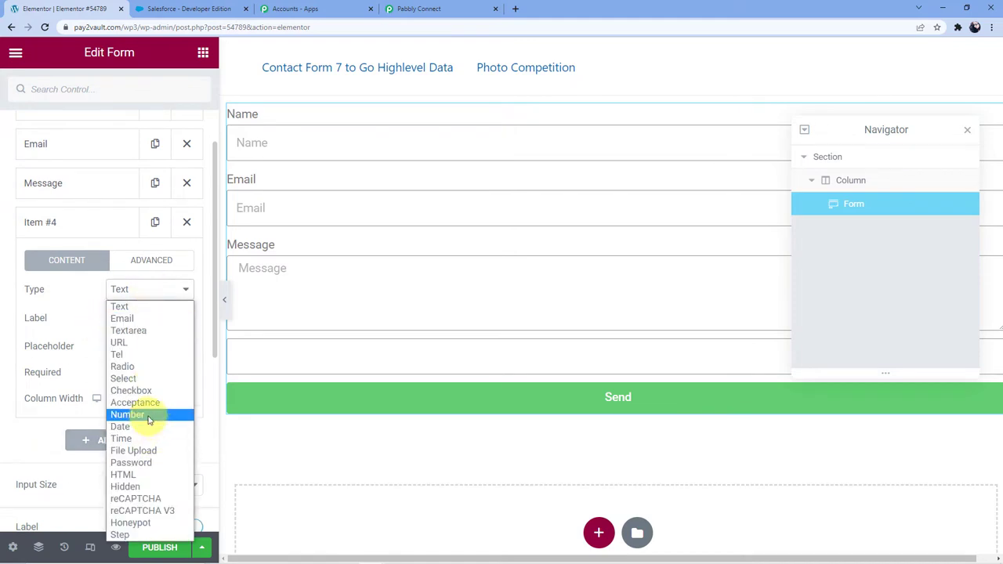
pyautogui.click(148, 414)
pyautogui.click(134, 320)
pyautogui.write('C')
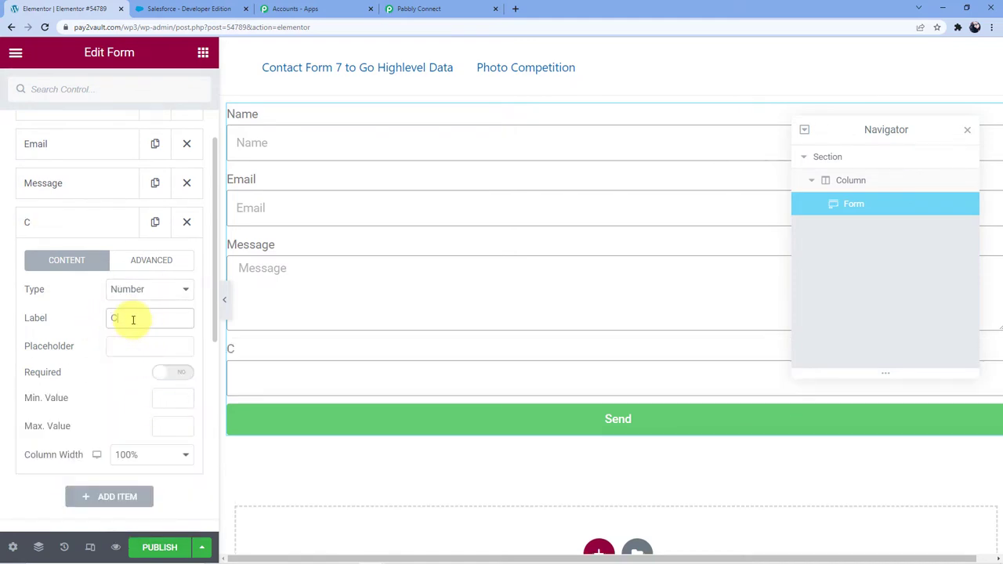
pyautogui.write('ontact Number')
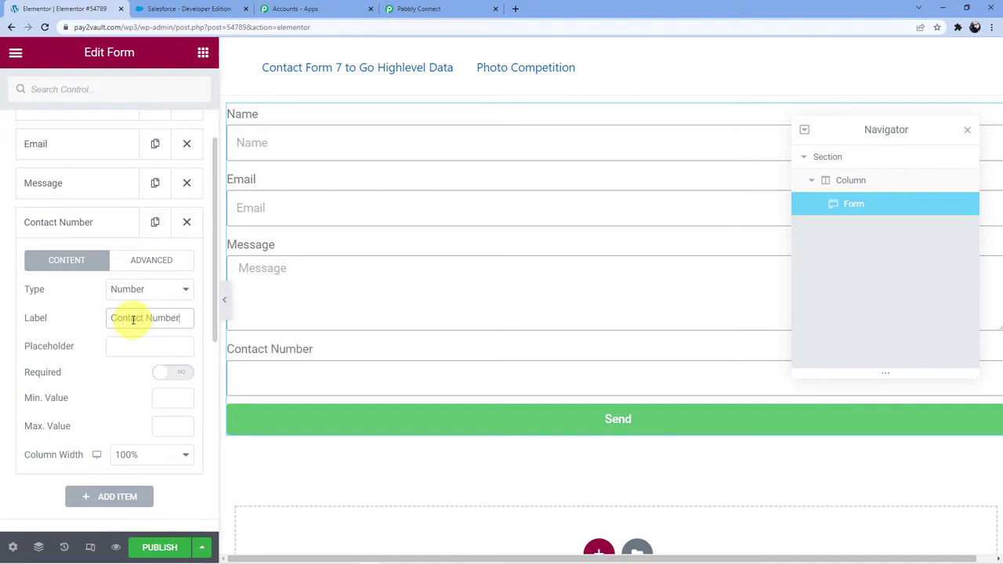
pyautogui.click(100, 223)
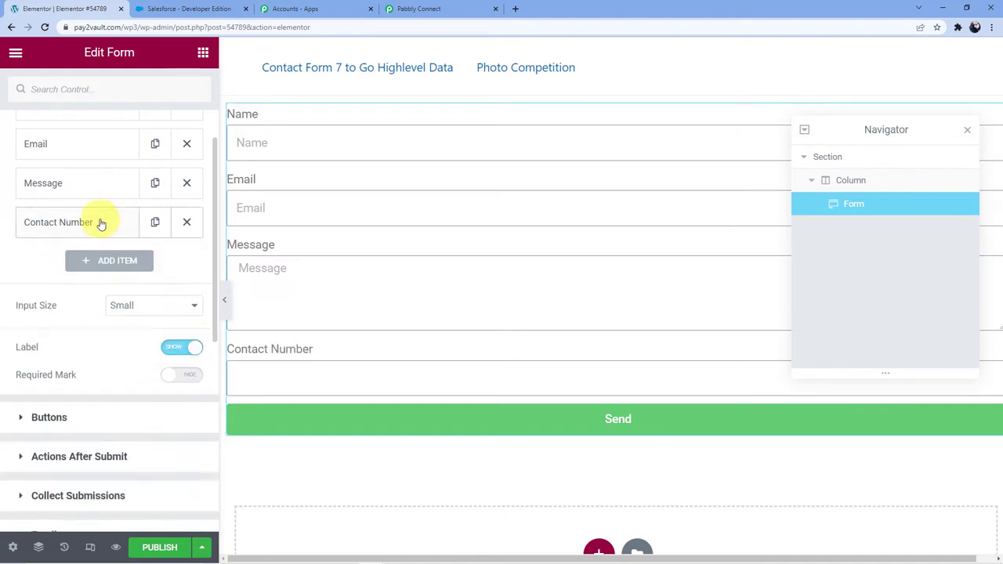
pyautogui.scroll(2, 101, 191)
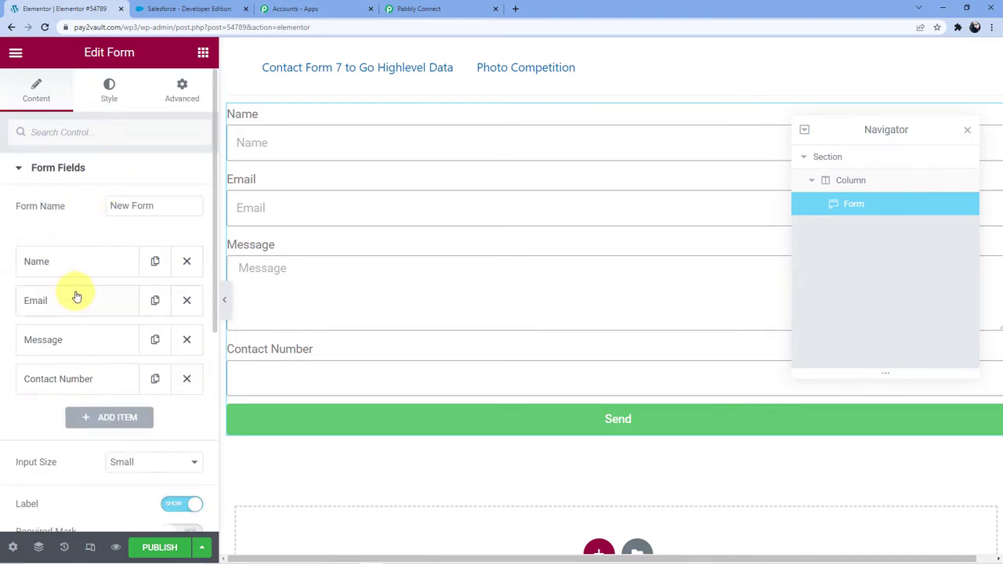
pyautogui.scroll(-2, 76, 297)
# Add another Text field to the form.
pyautogui.click(83, 261)
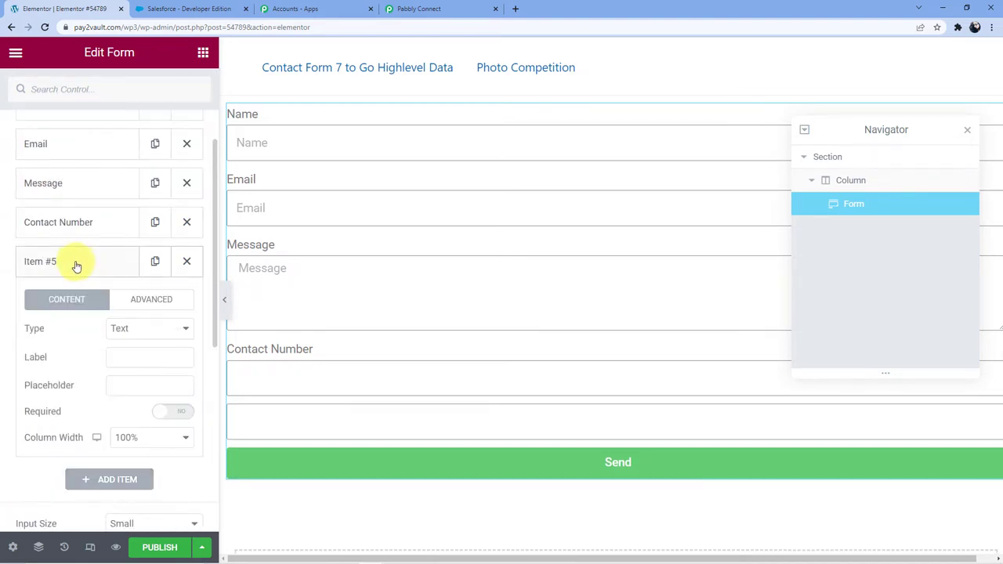
pyautogui.click(134, 330)
pyautogui.click(133, 332)
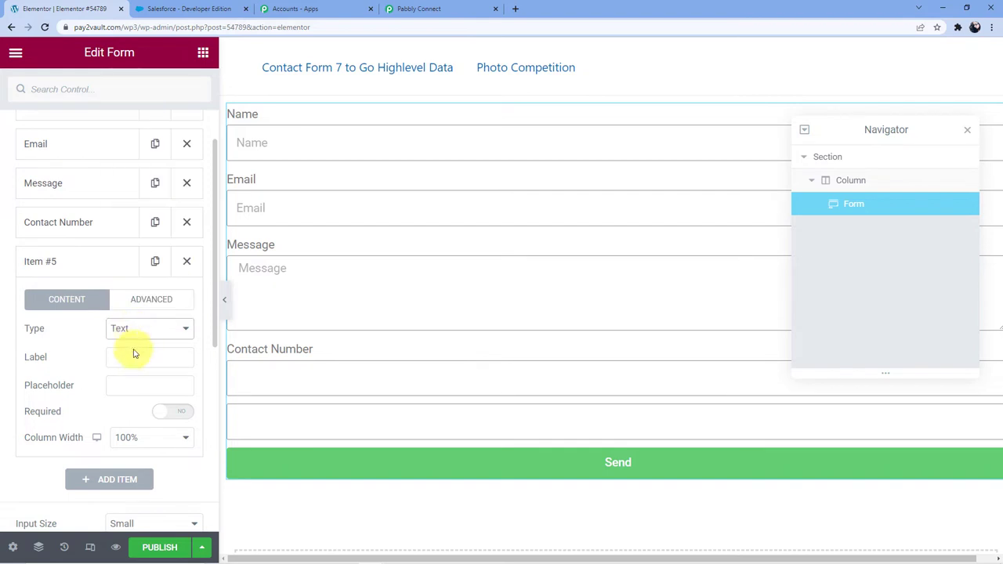
pyautogui.click(124, 360)
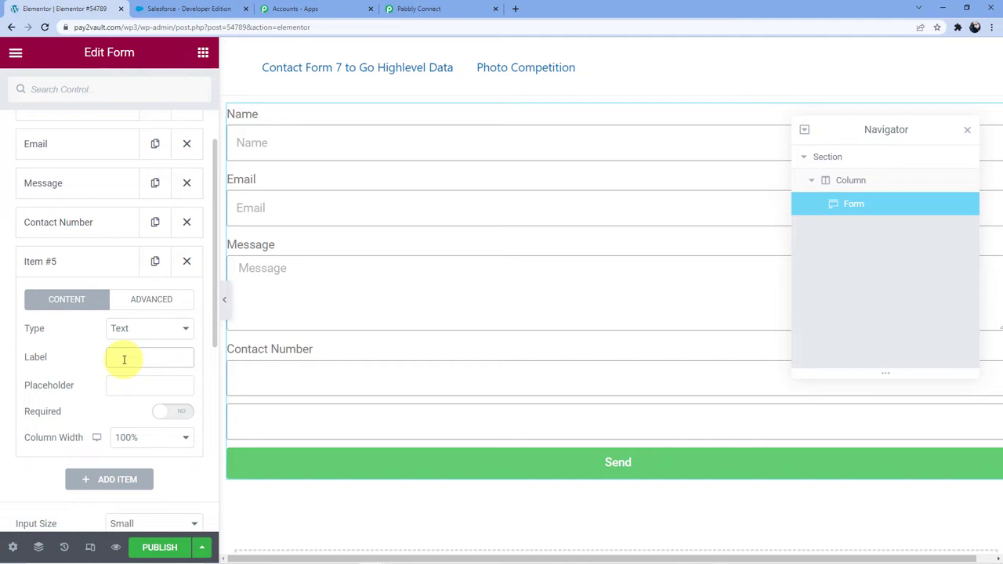
pyautogui.scroll(3, 123, 360)
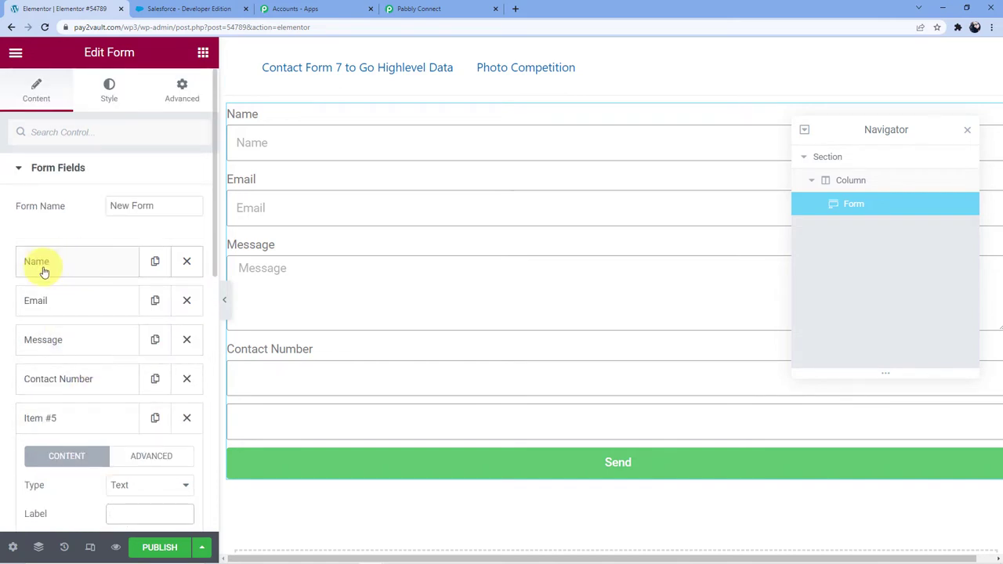
# Rename the Name field to 'First Name' and label the new field 'Last Name'.
pyautogui.click(43, 265)
pyautogui.click(114, 358)
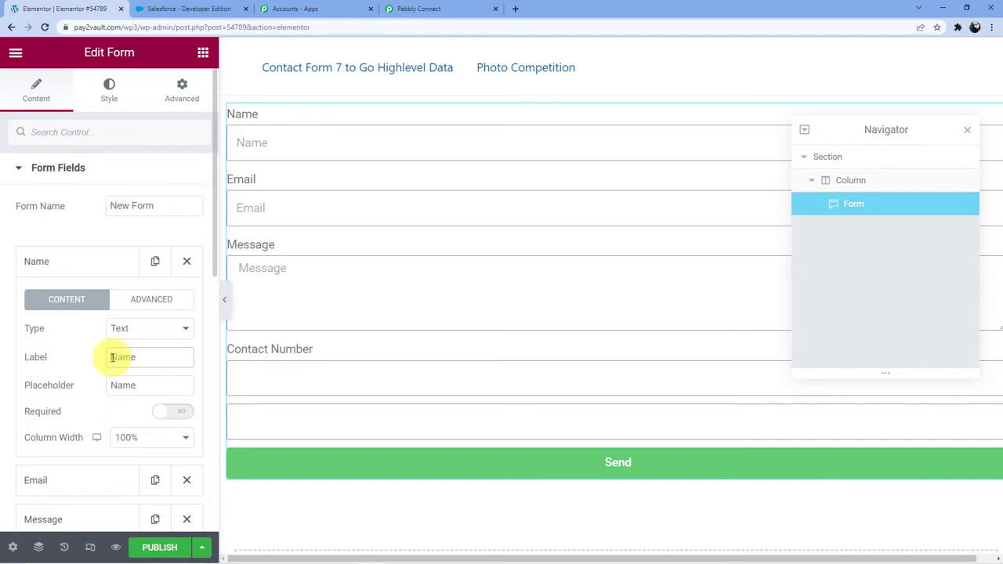
pyautogui.write('First')
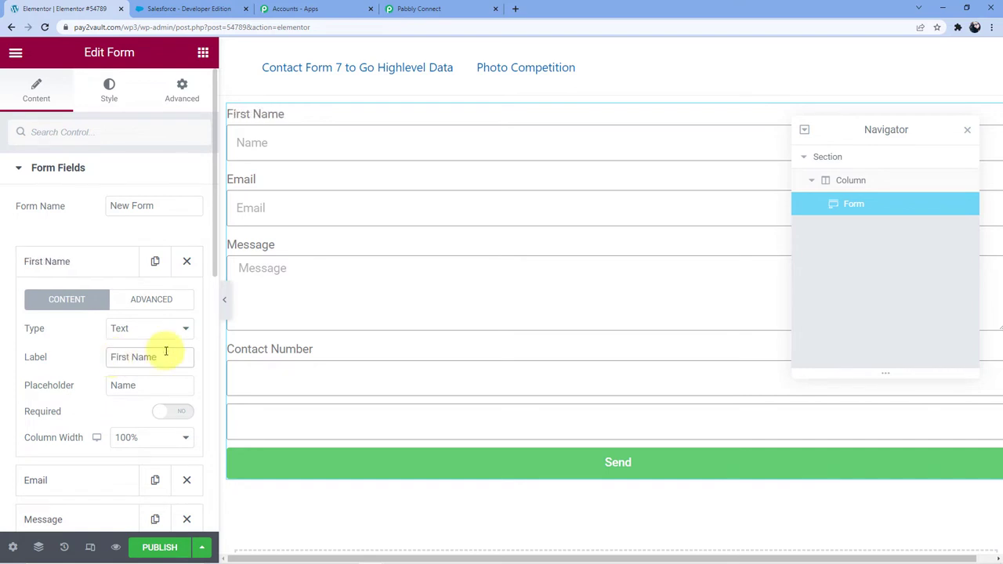
pyautogui.click(81, 264)
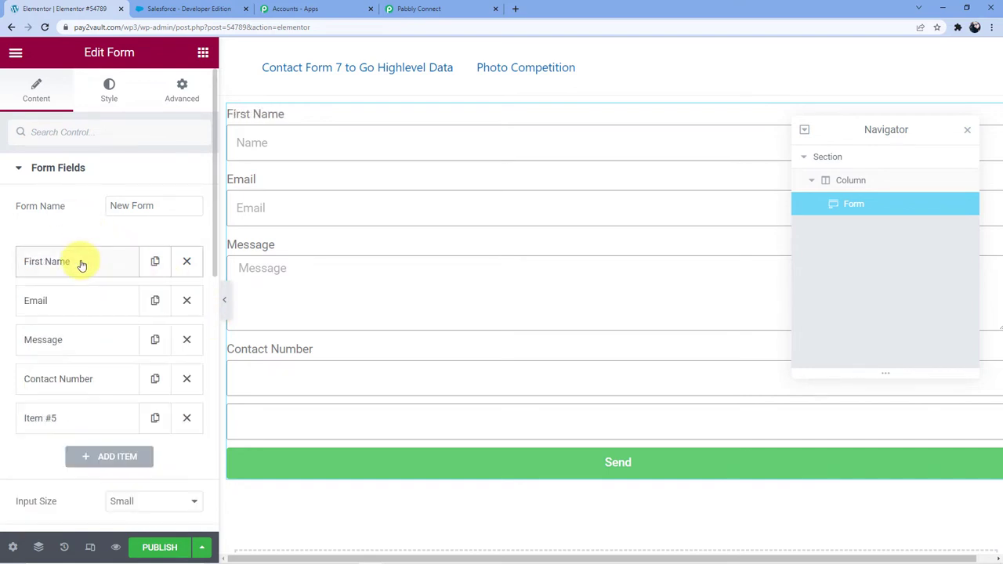
pyautogui.scroll(-1, 84, 264)
pyautogui.scroll(-1, 85, 264)
pyautogui.click(61, 262)
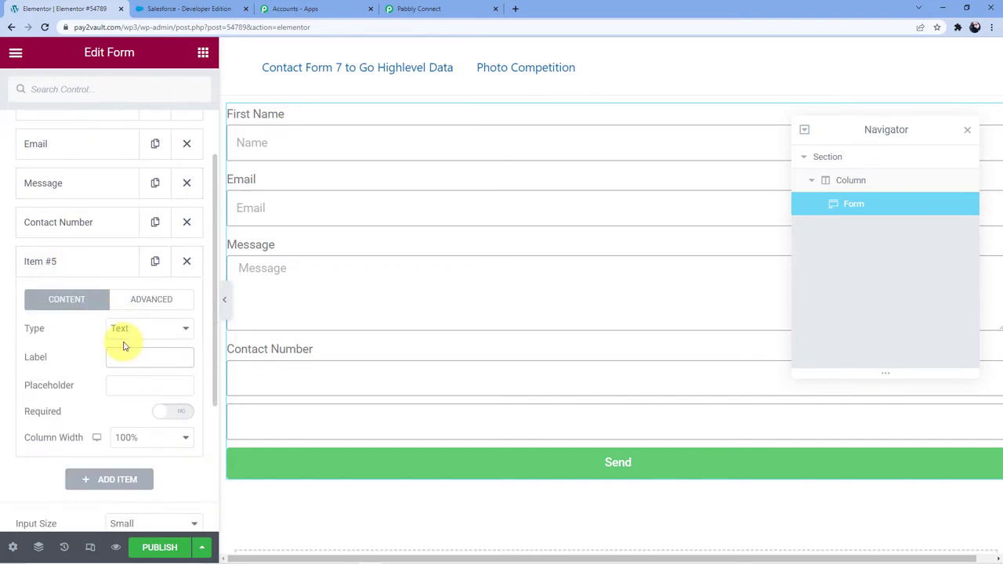
pyautogui.write('Last N')
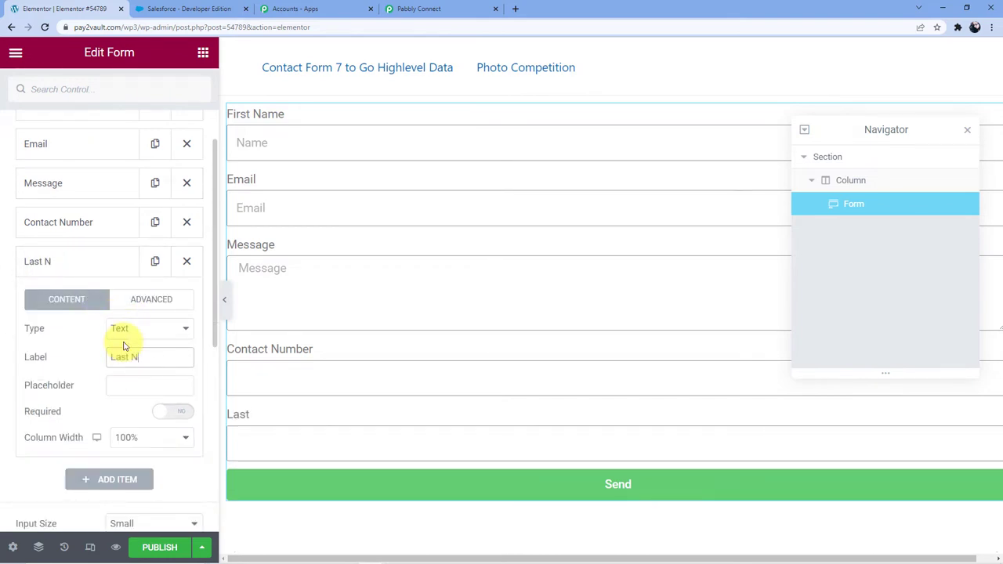
pyautogui.write('ame')
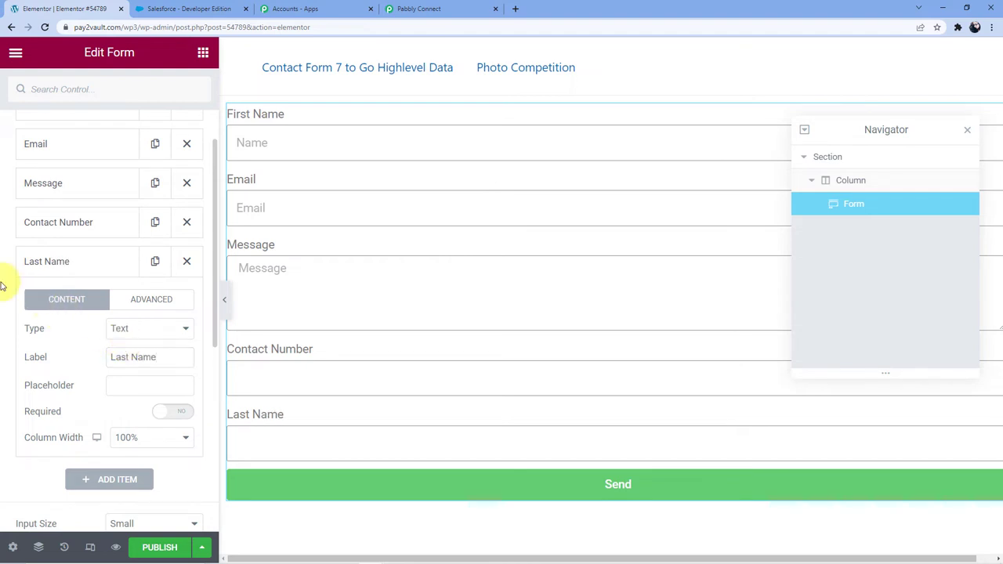
pyautogui.click(70, 250)
# Move Last Name below First Name and Contact Number above Message, and relabel Message 'Description'.
pyautogui.moveTo(71, 250); pyautogui.dragTo(69, 119)
pyautogui.scroll(2, 60, 238)
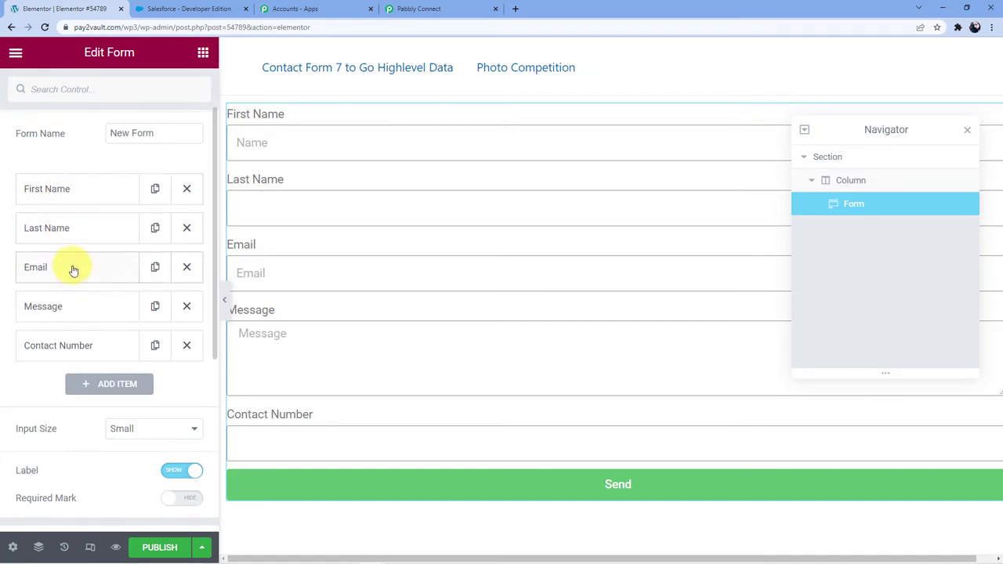
pyautogui.moveTo(67, 340); pyautogui.dragTo(71, 325)
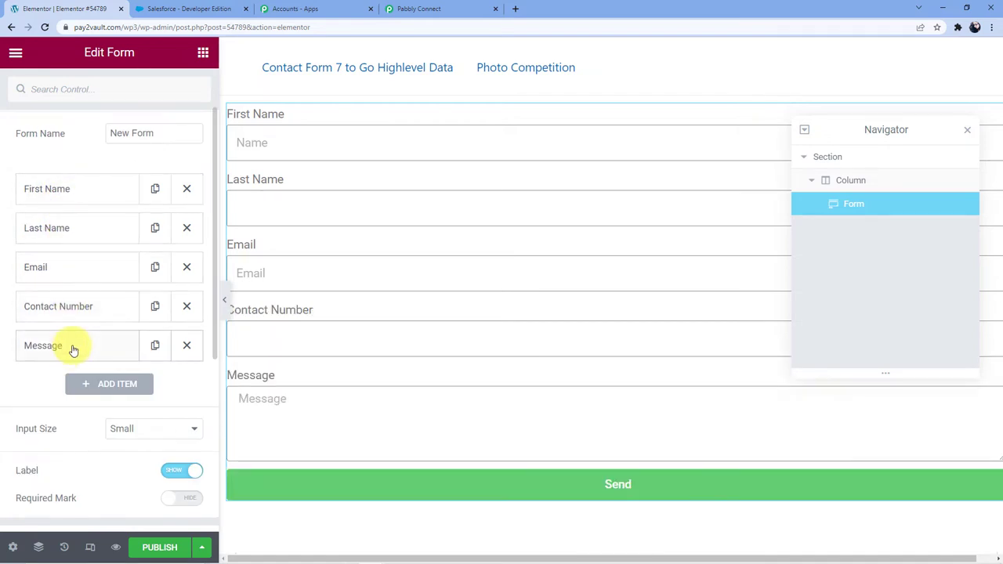
pyautogui.click(71, 350)
pyautogui.scroll(-1, 136, 396)
pyautogui.moveTo(168, 364); pyautogui.dragTo(76, 361)
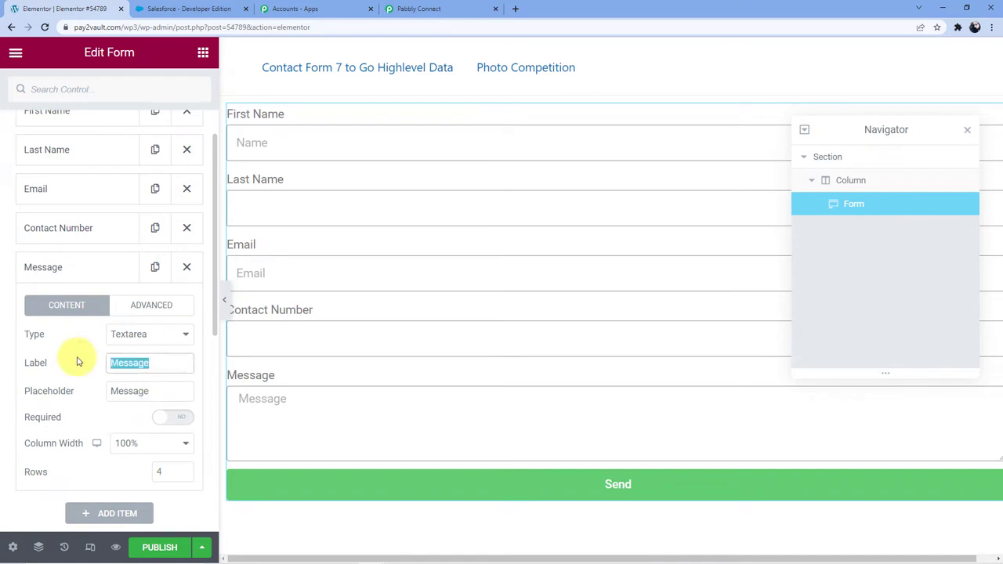
pyautogui.press('BackSpace')
pyautogui.write('Descrip')
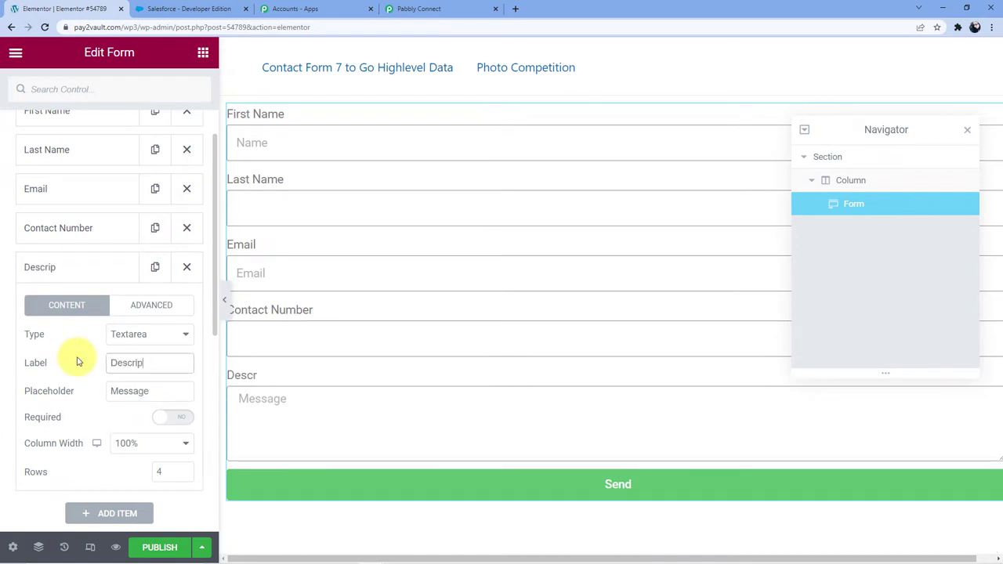
pyautogui.write('tiopn')
pyautogui.press('BackSpace')
pyautogui.press('BackSpace')
pyautogui.write('n')
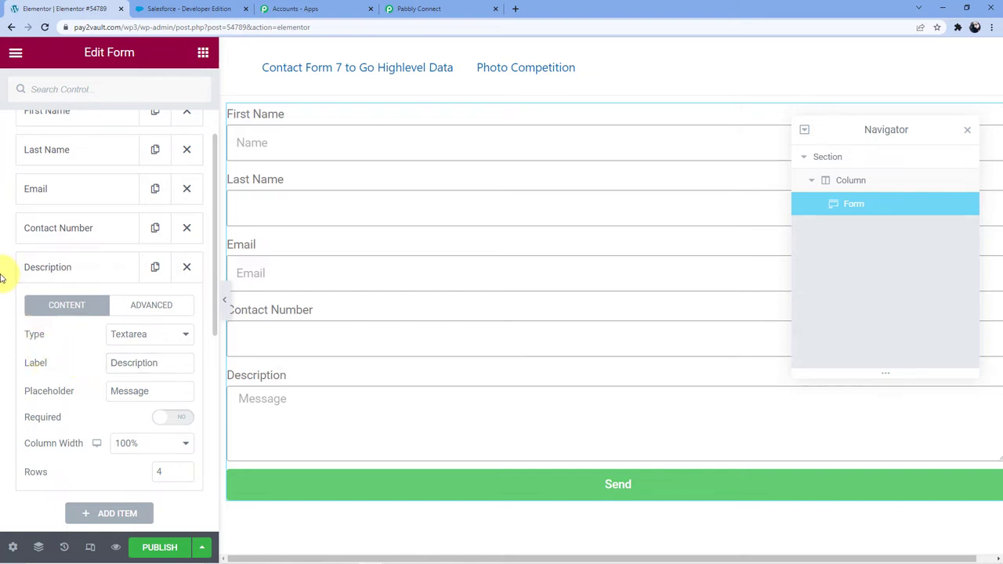
pyautogui.click(60, 265)
# Add a 'Company' text field and move it above Description.
pyautogui.click(101, 304)
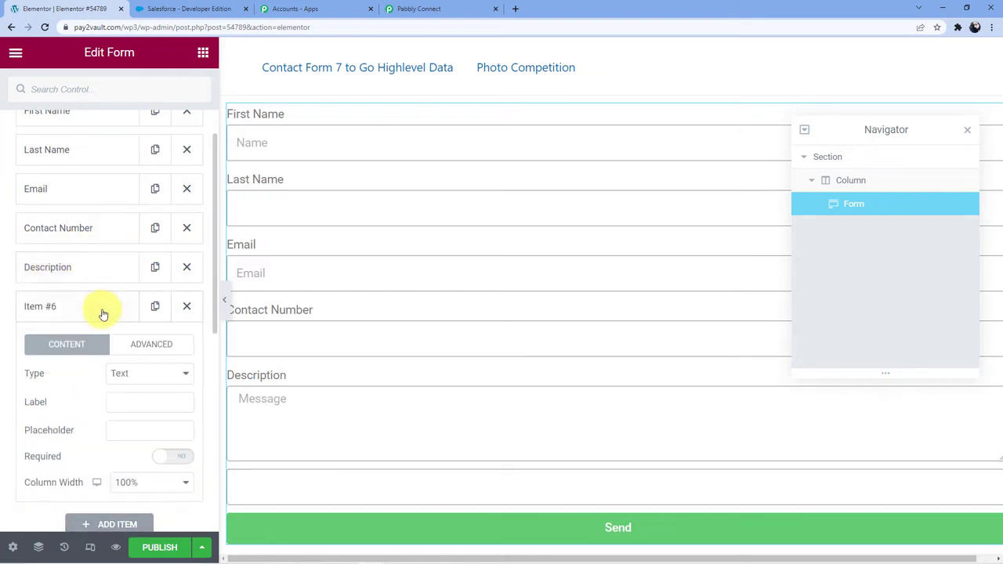
pyautogui.click(86, 314)
pyautogui.click(96, 314)
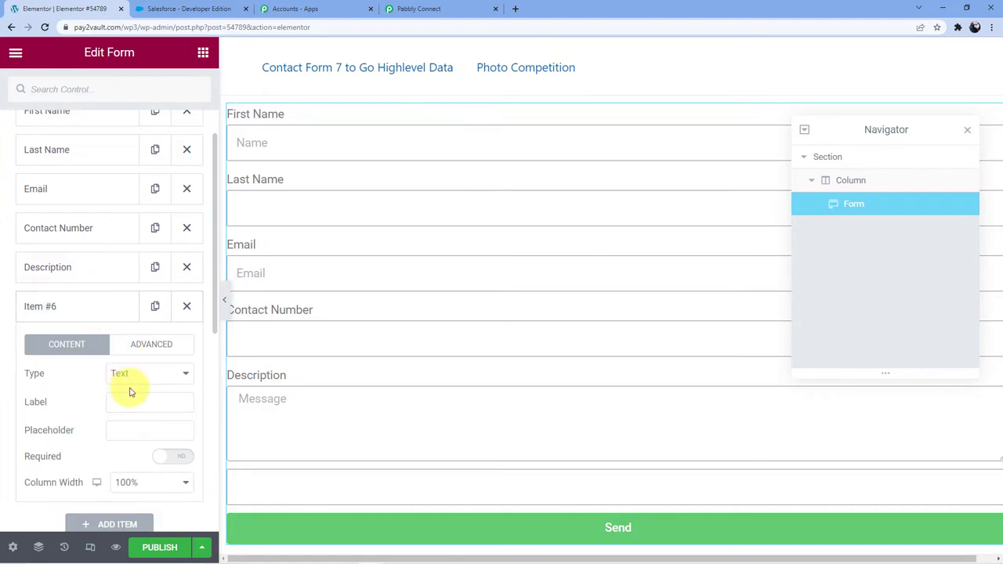
pyautogui.click(140, 402)
pyautogui.write('Com')
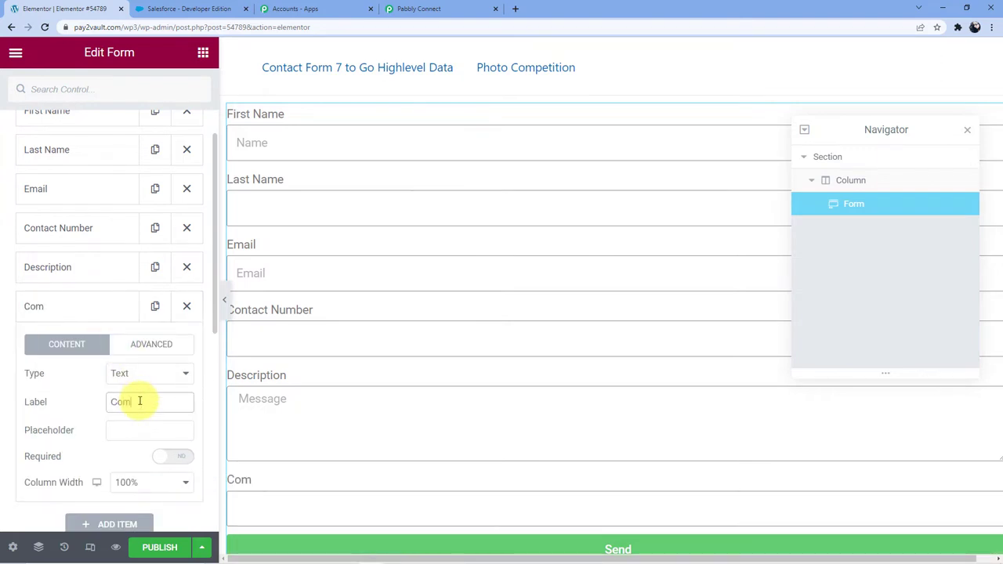
pyautogui.write('pany')
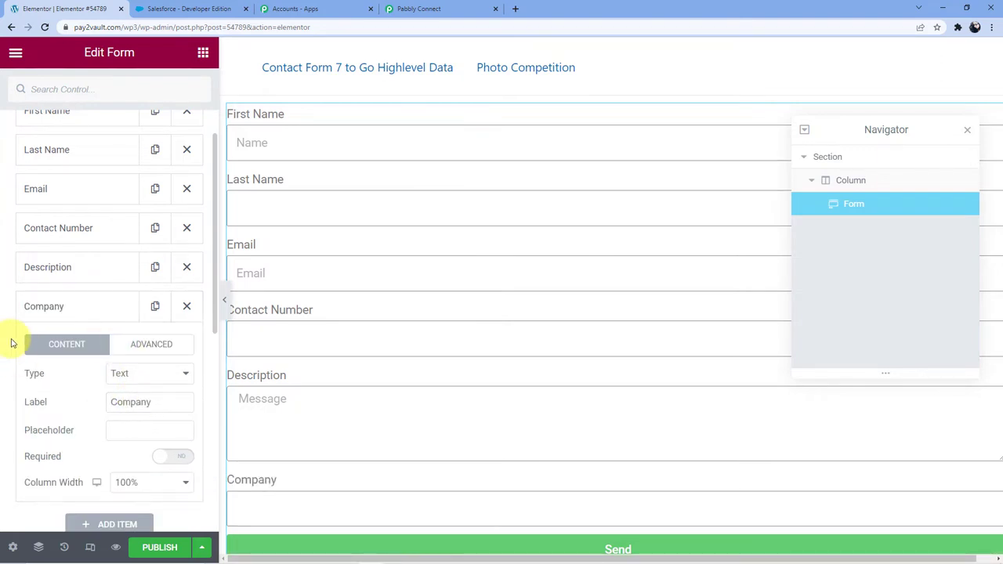
pyautogui.click(30, 309)
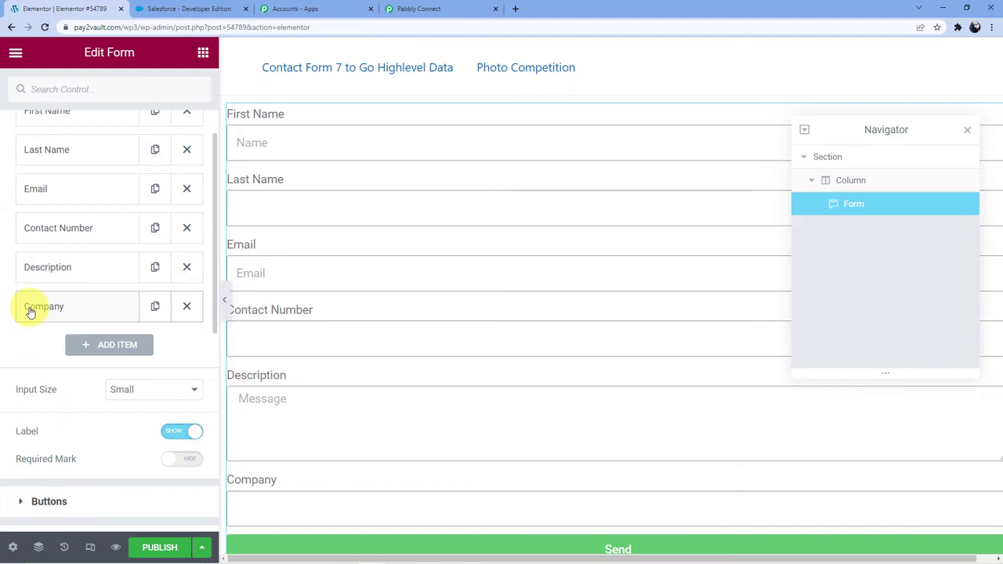
pyautogui.moveTo(30, 312); pyautogui.dragTo(60, 268)
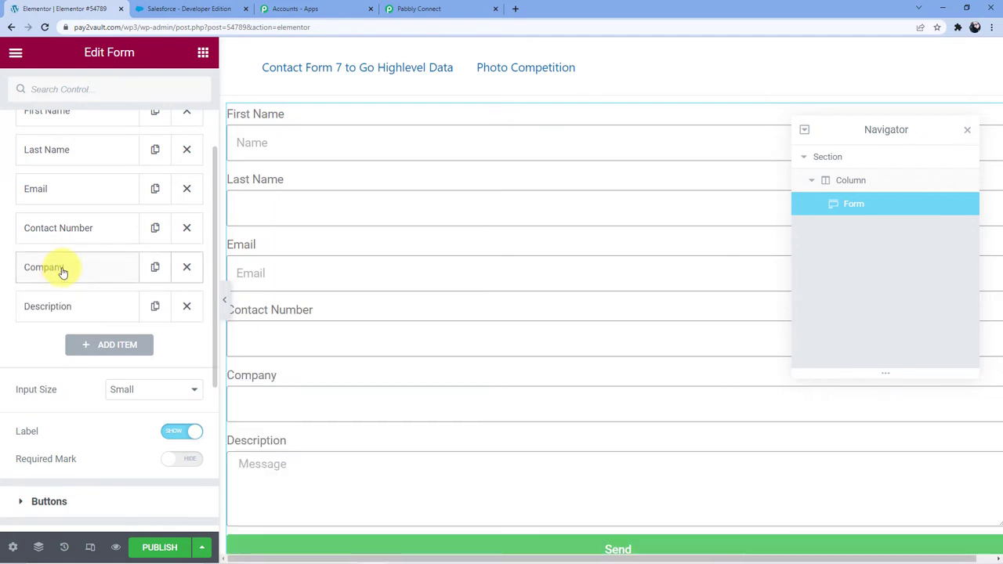
pyautogui.scroll(1, 337, 236)
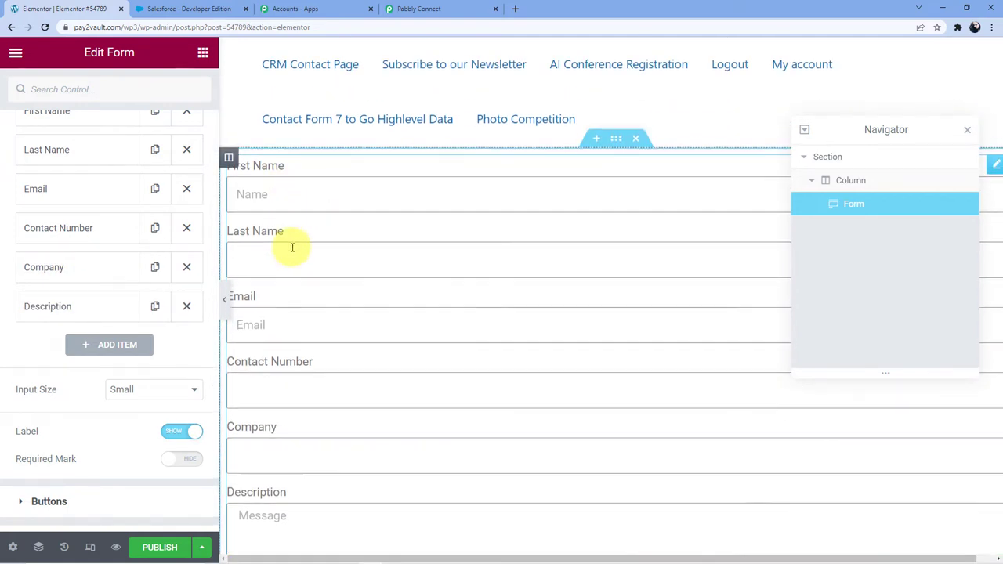
pyautogui.scroll(-2, 292, 235)
pyautogui.scroll(-2, 282, 376)
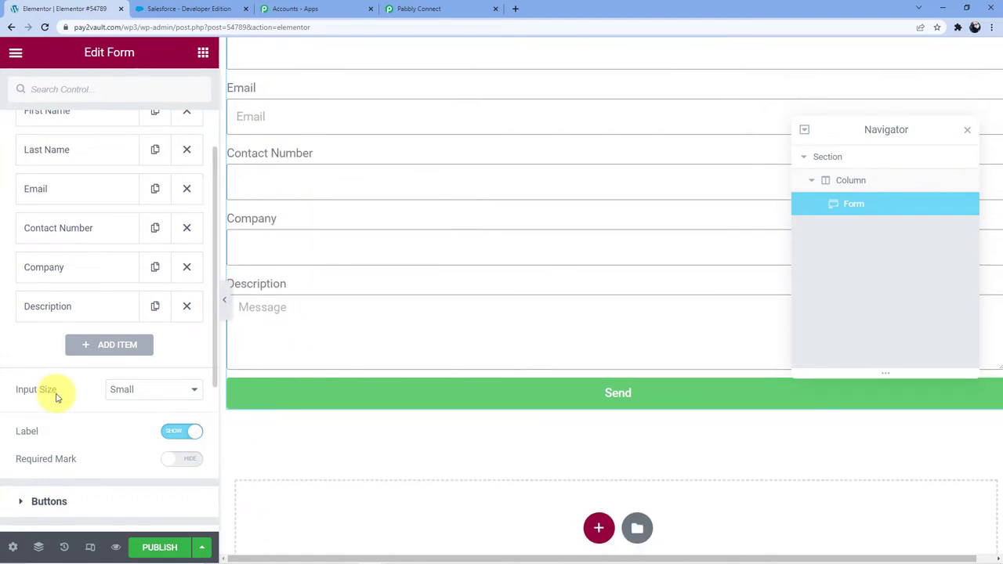
pyautogui.scroll(-2, 58, 394)
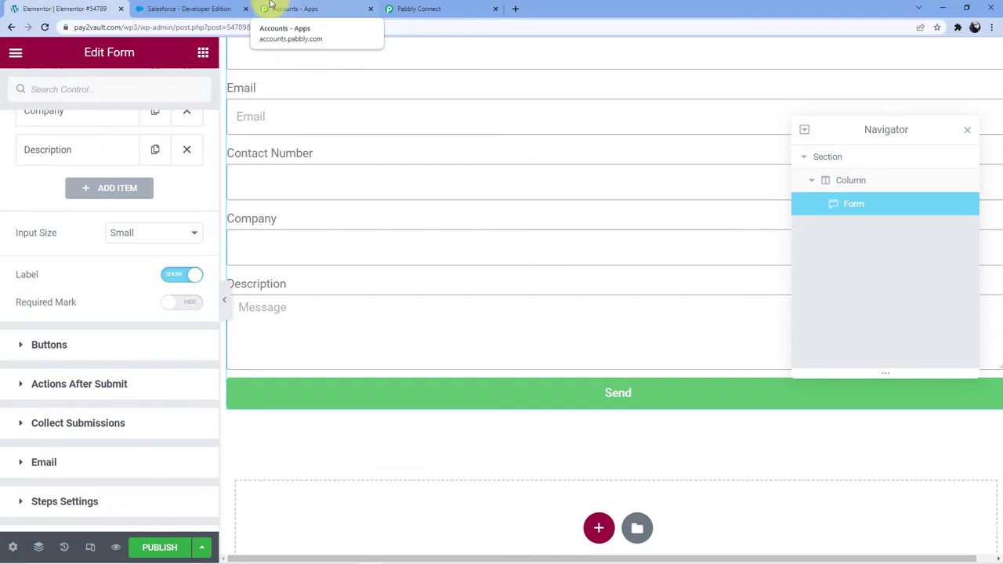
# Copy the Pabbly webhook URL and bring up the form's Actions After Submit settings in Elementor.
pyautogui.click(423, 8)
pyautogui.click(821, 349)
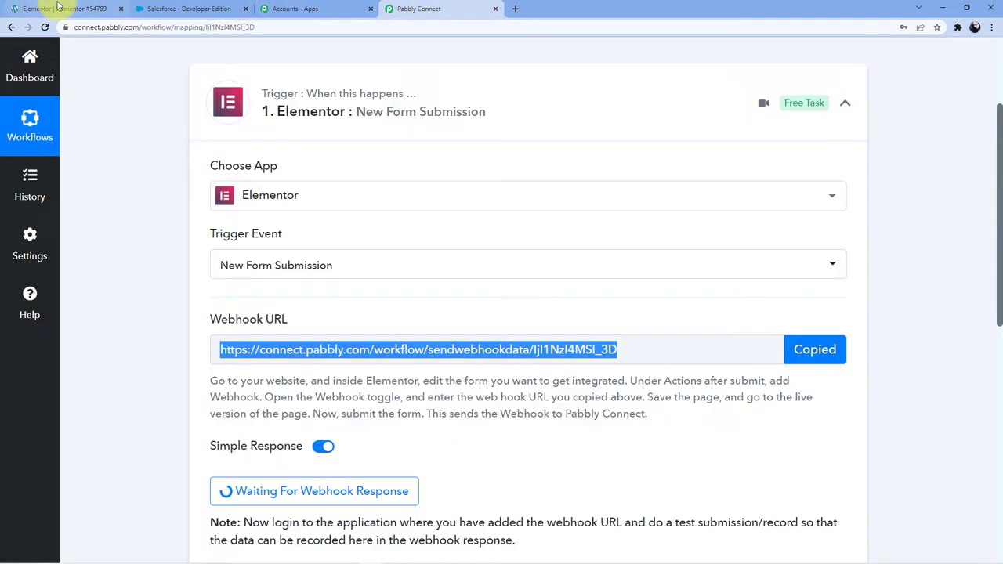
pyautogui.click(57, 7)
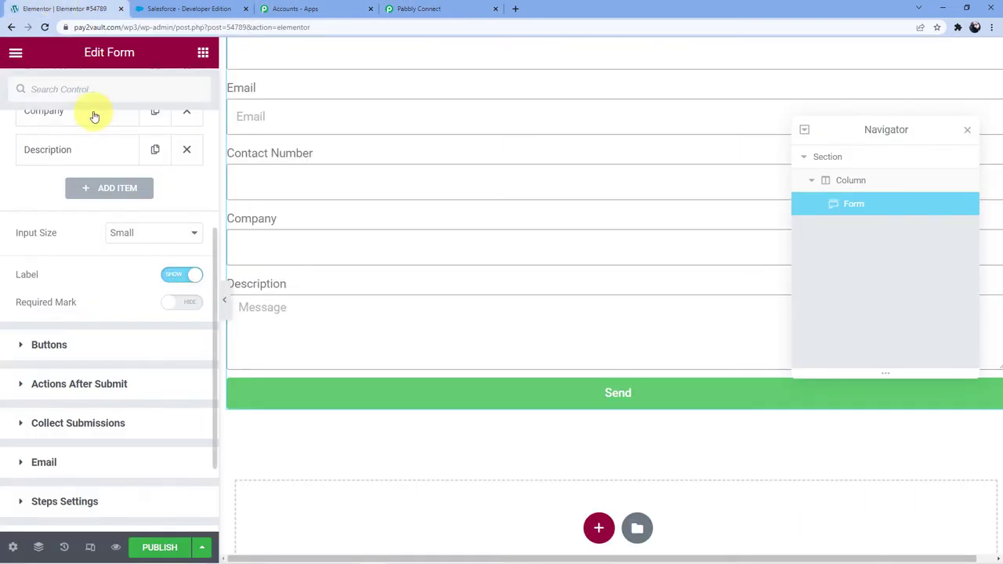
pyautogui.scroll(-3, 80, 251)
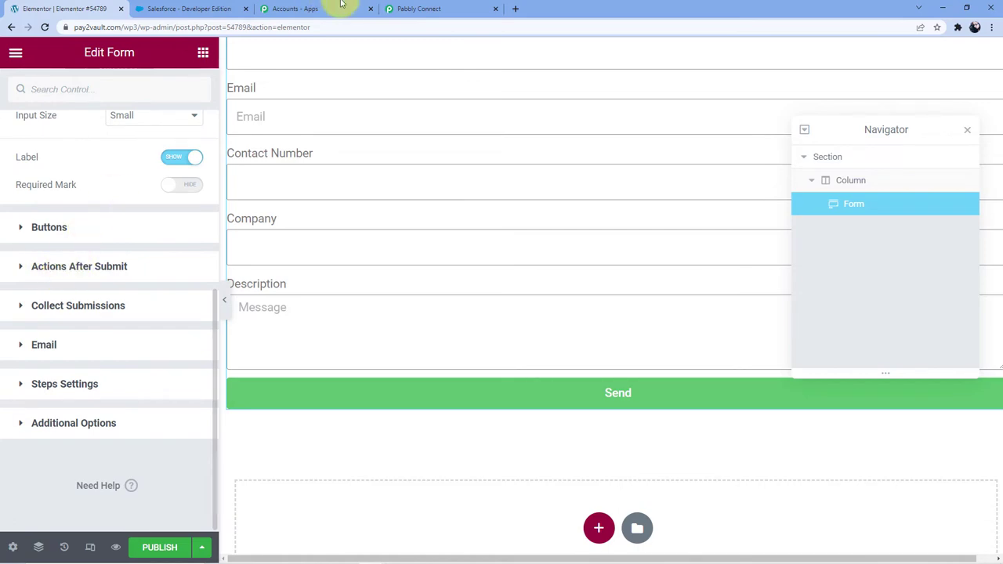
pyautogui.click(419, 9)
pyautogui.scroll(-1, 274, 317)
pyautogui.click(274, 317)
pyautogui.scroll(-1, 282, 306)
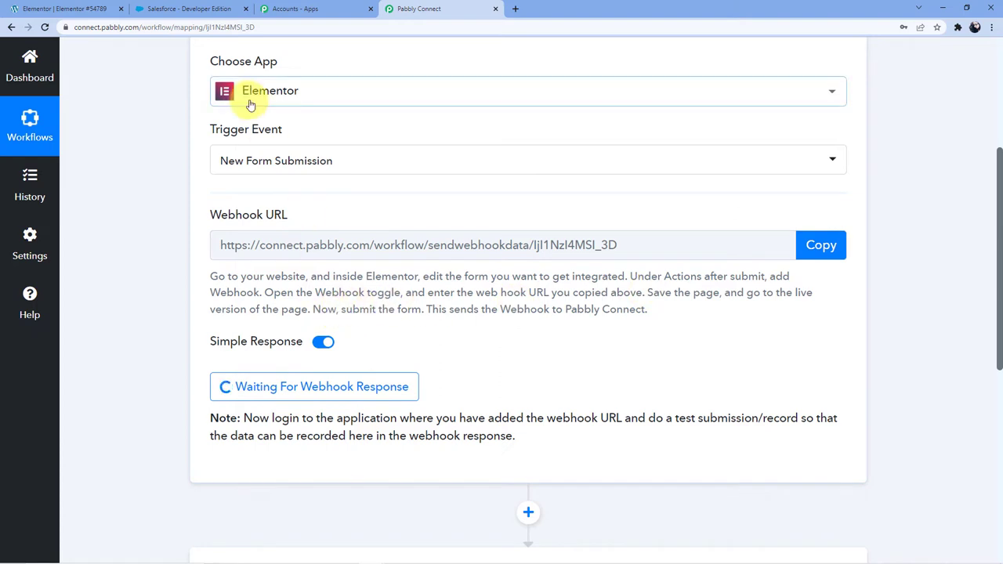
pyautogui.click(63, 9)
pyautogui.click(82, 267)
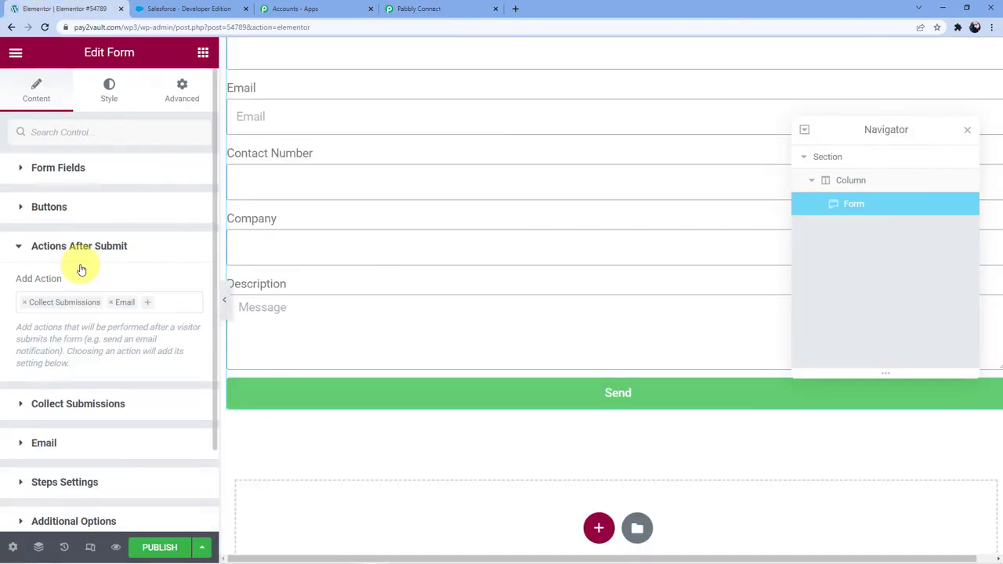
# Replace the Email and Collect Submissions actions with a Webhook using the pasted Pabbly URL.
pyautogui.click(110, 303)
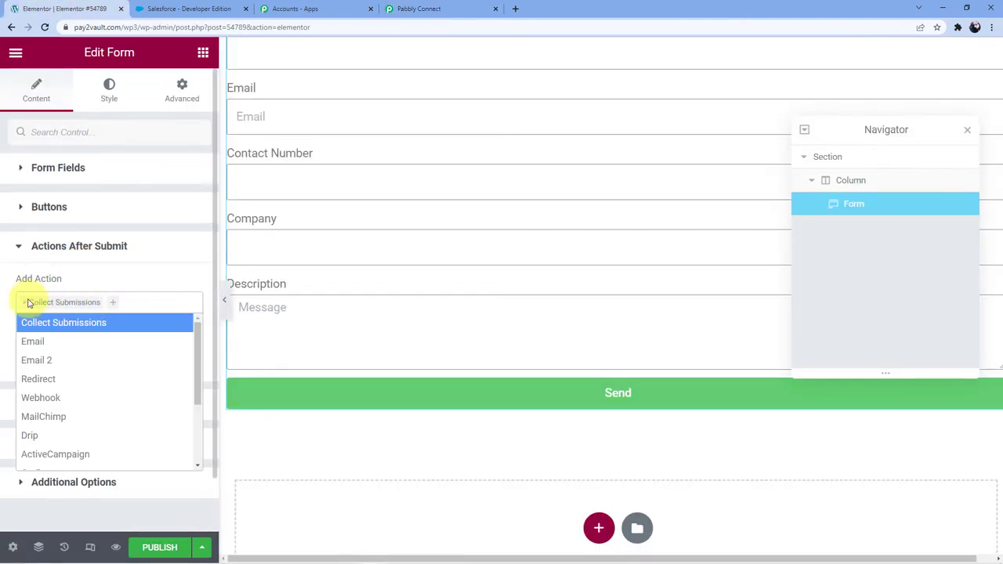
pyautogui.click(25, 303)
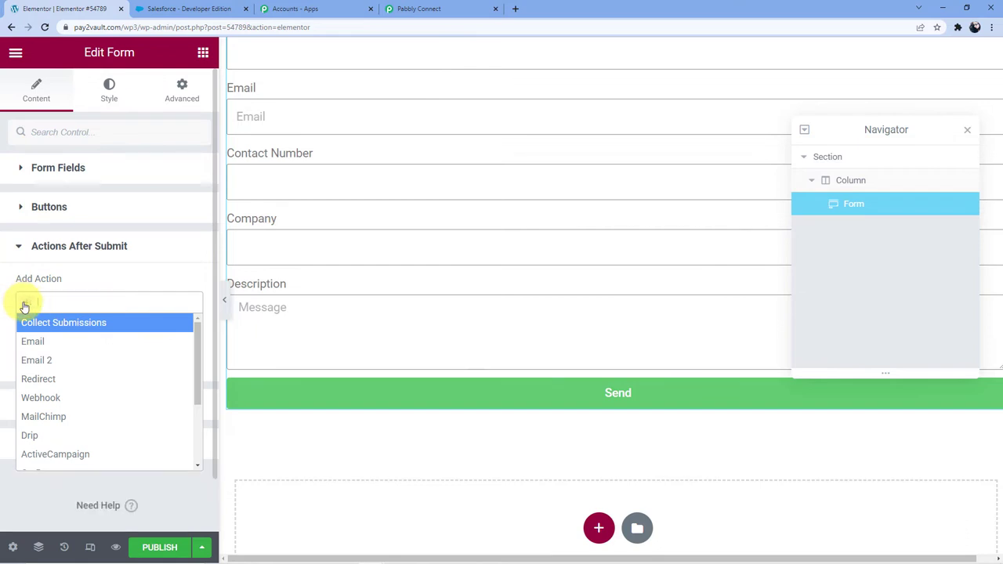
pyautogui.click(47, 398)
pyautogui.scroll(-1, 71, 317)
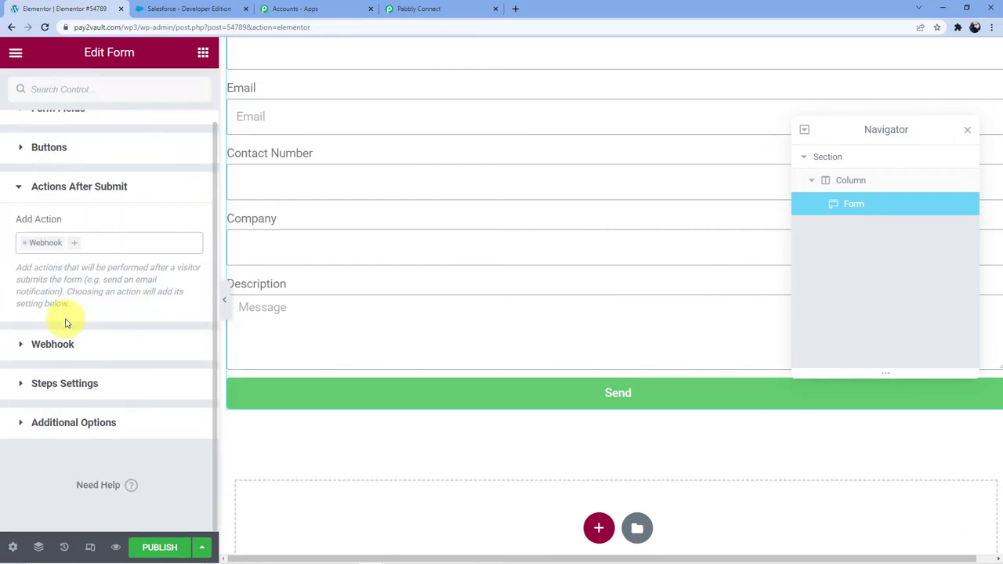
pyautogui.click(54, 345)
pyautogui.click(66, 356)
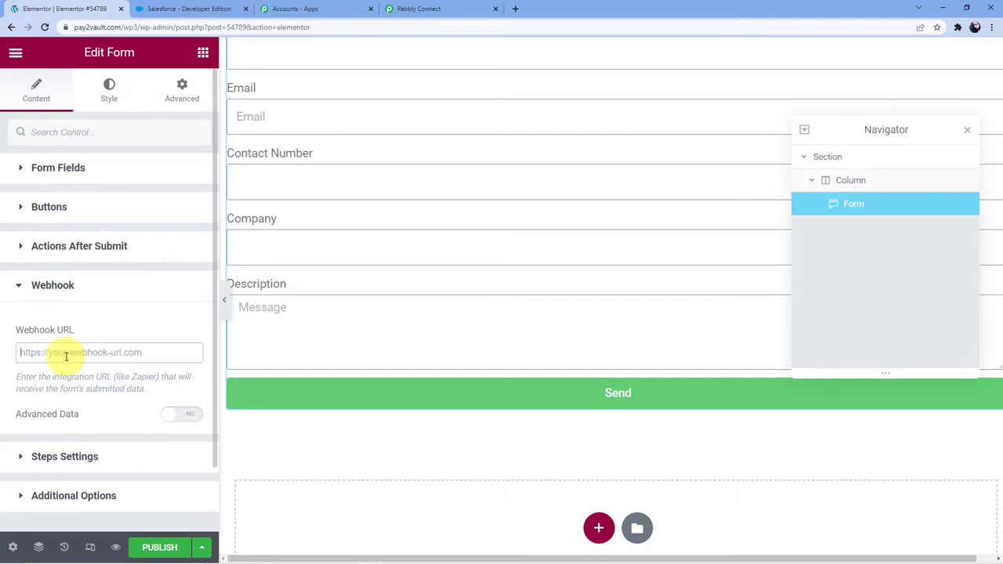
pyautogui.hotkey('ctrl', 'v')
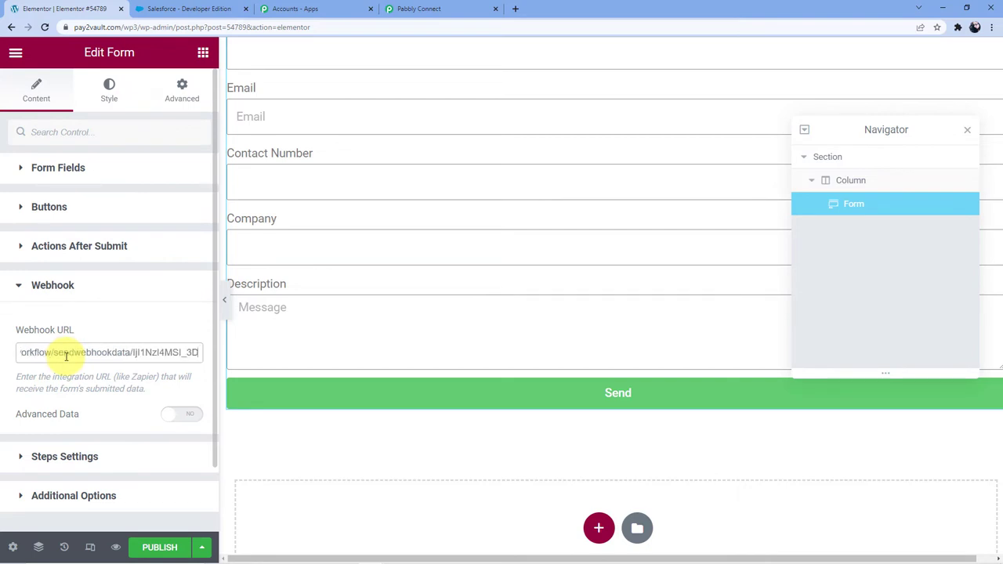
# Publish the page and view its live version.
pyautogui.scroll(-1, 67, 356)
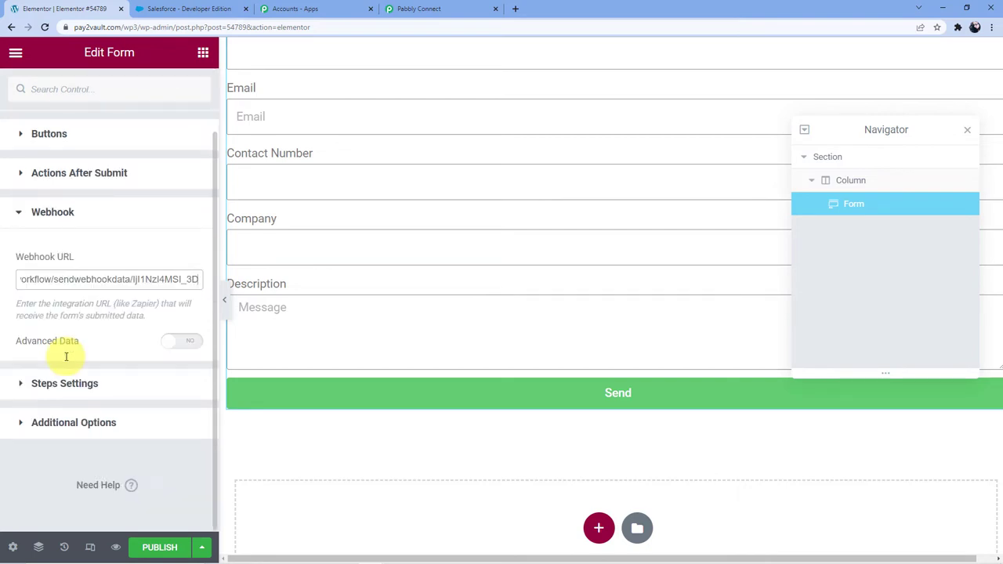
pyautogui.scroll(1, 141, 433)
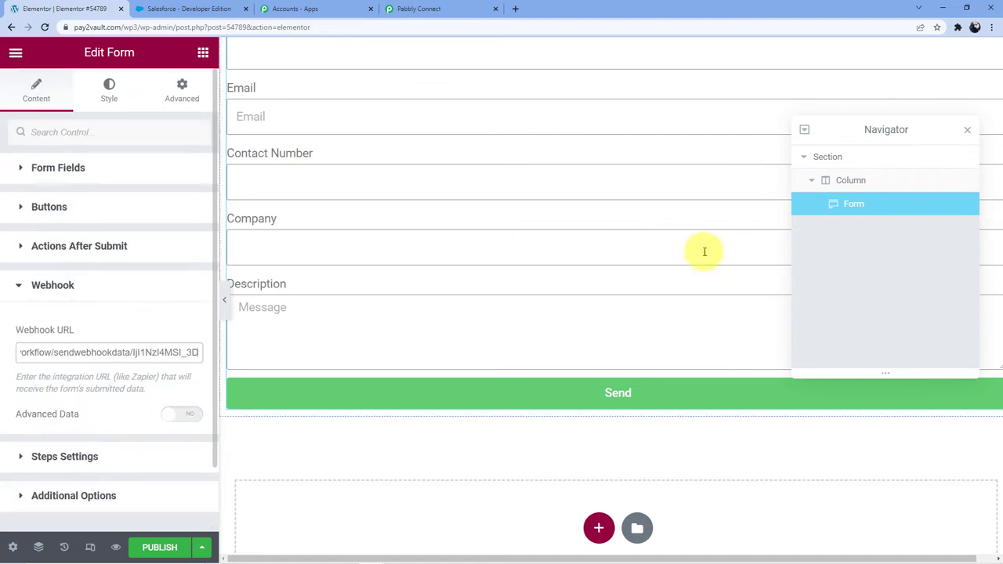
pyautogui.scroll(-1, 90, 428)
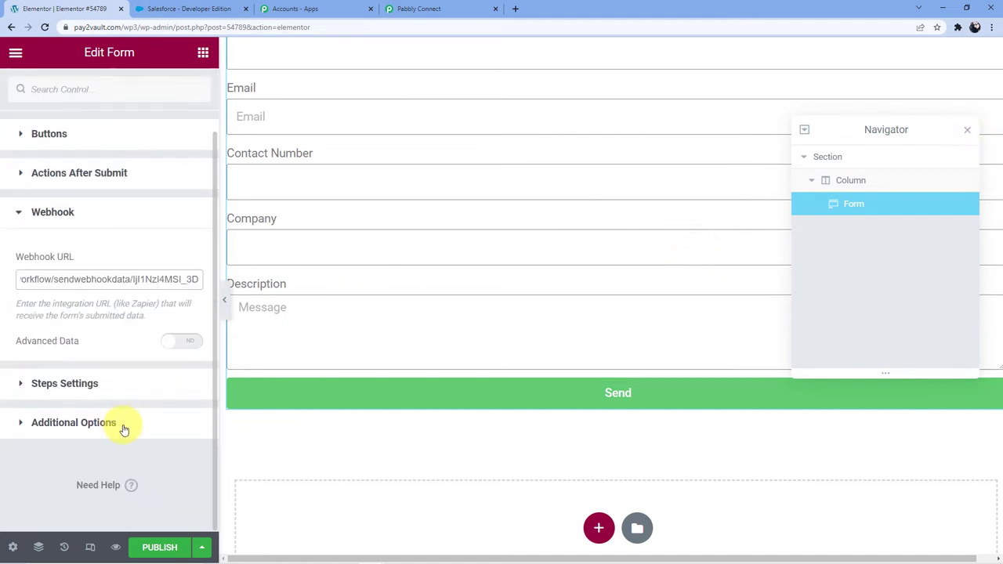
pyautogui.click(157, 549)
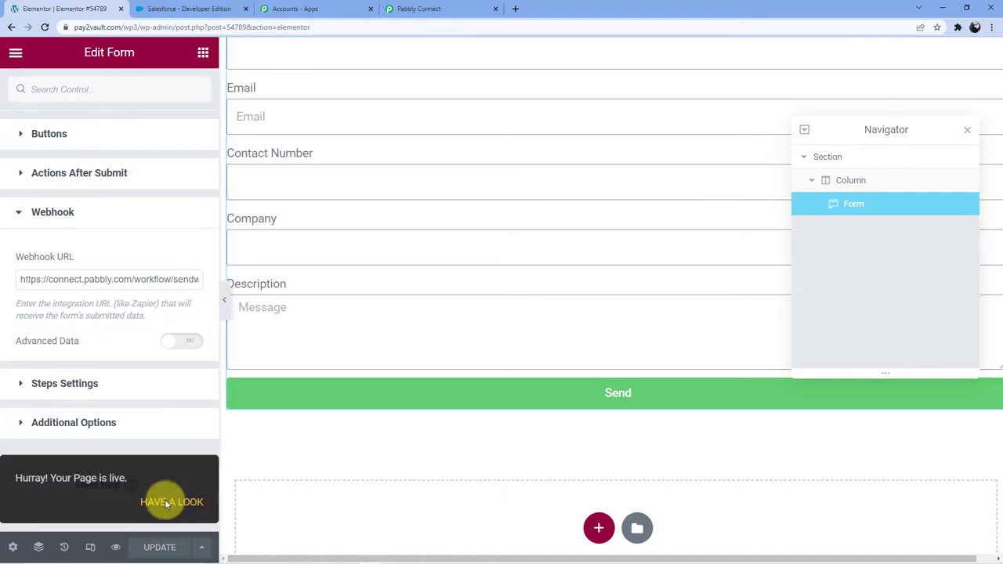
pyautogui.click(164, 499)
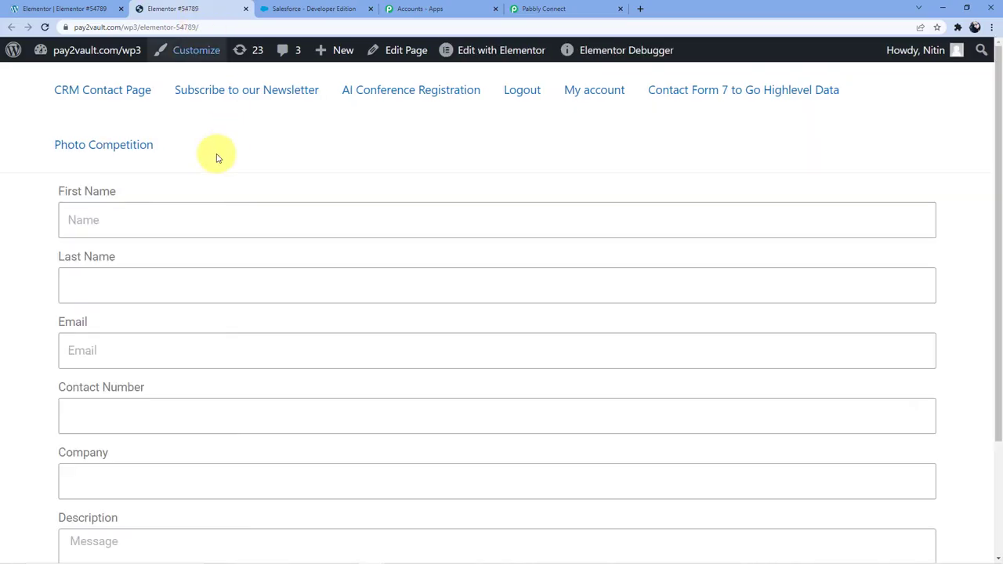
pyautogui.scroll(-1, 175, 172)
pyautogui.scroll(-2, 155, 203)
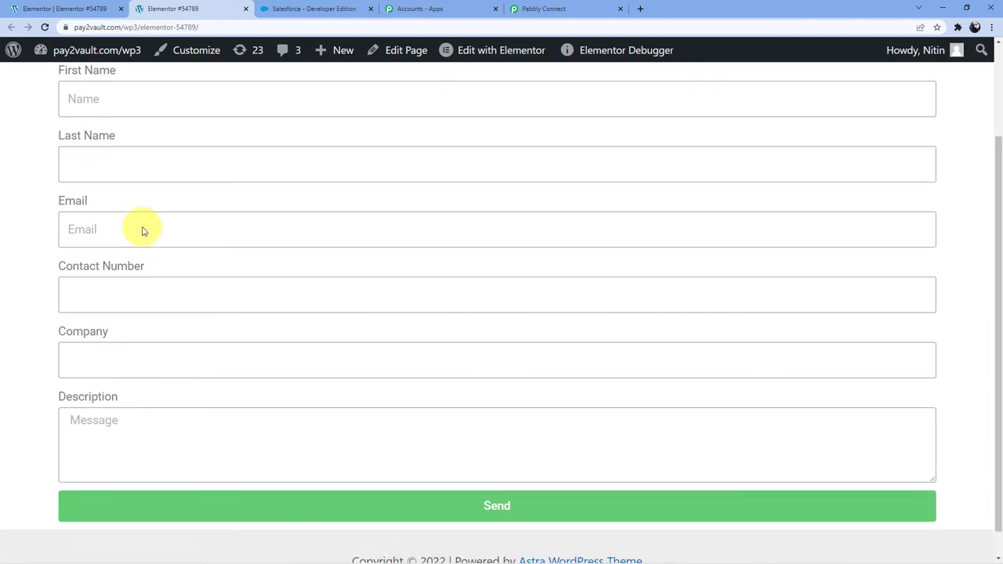
pyautogui.click(68, 8)
pyautogui.scroll(1, 116, 376)
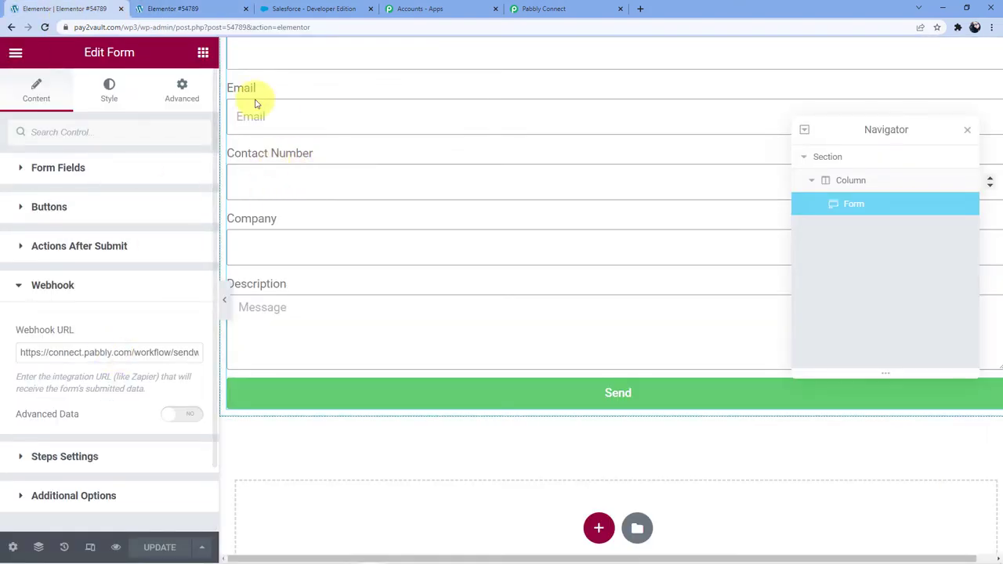
pyautogui.click(537, 7)
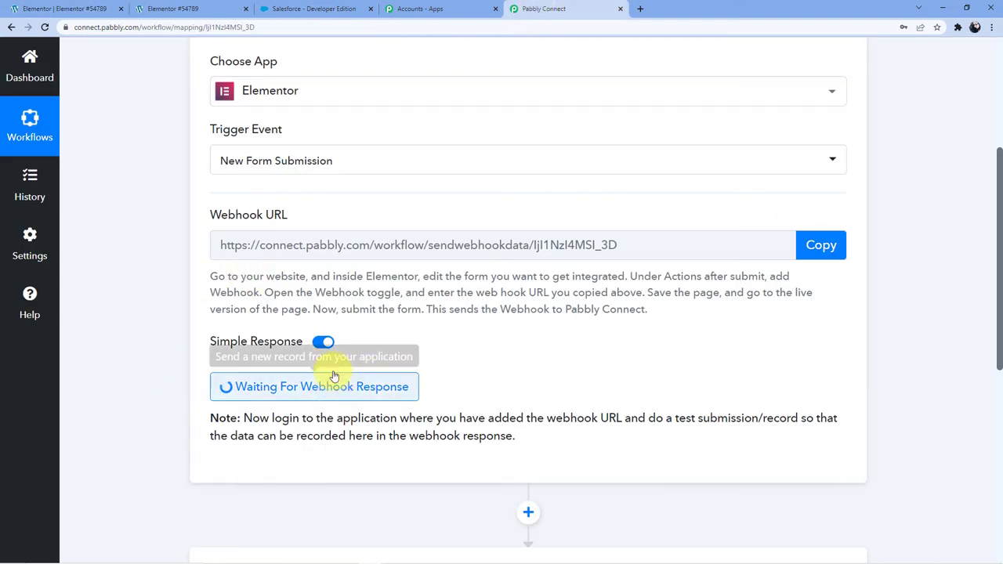
pyautogui.click(213, 8)
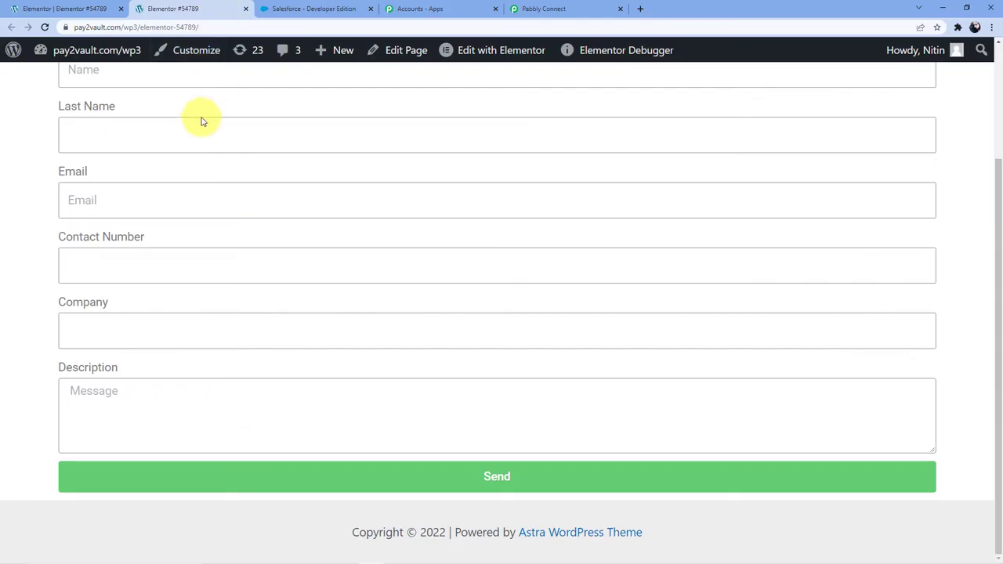
pyautogui.scroll(2, 157, 180)
# Fill in the test contact's first name, last name and e-mail on the live form.
pyautogui.click(123, 220)
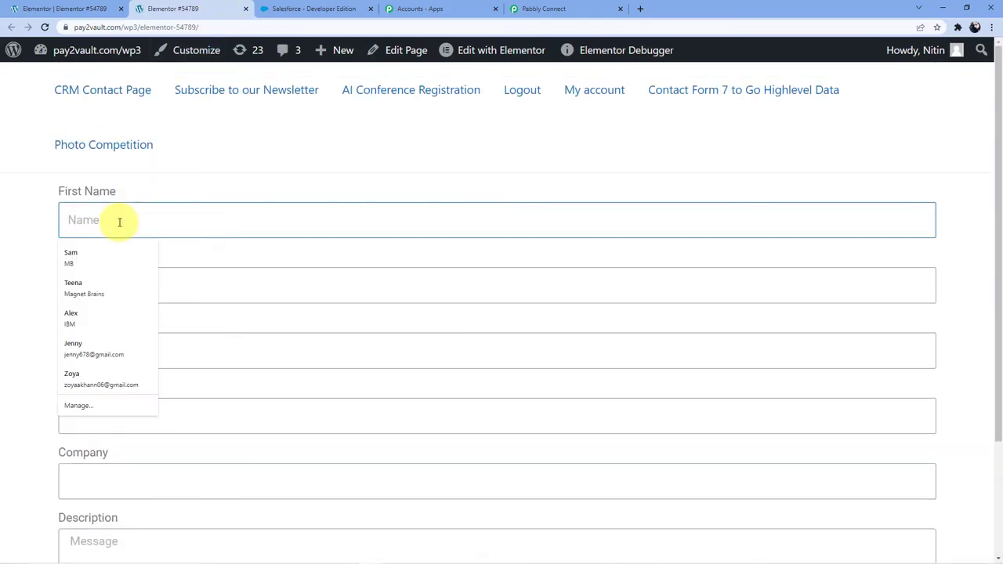
pyautogui.click(123, 280)
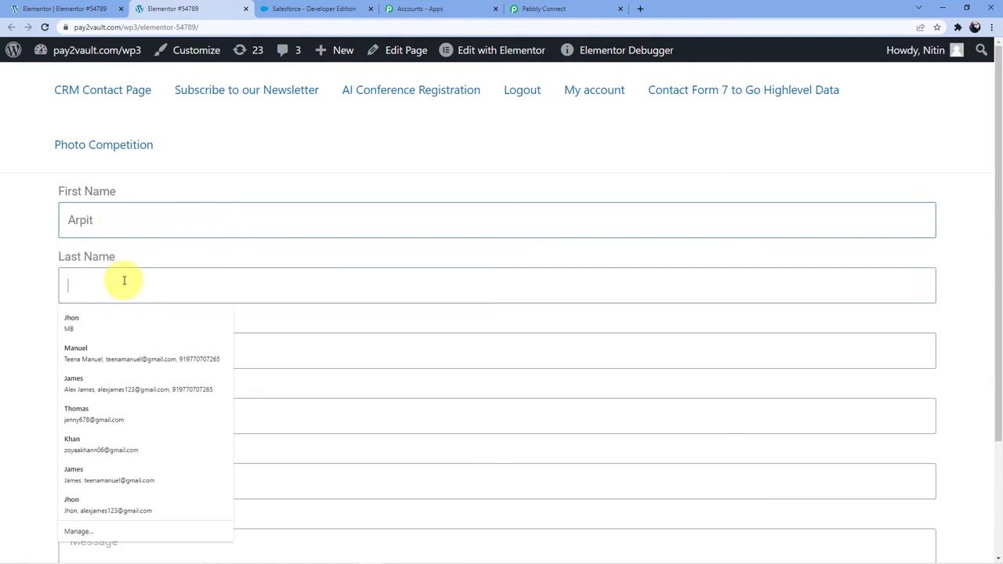
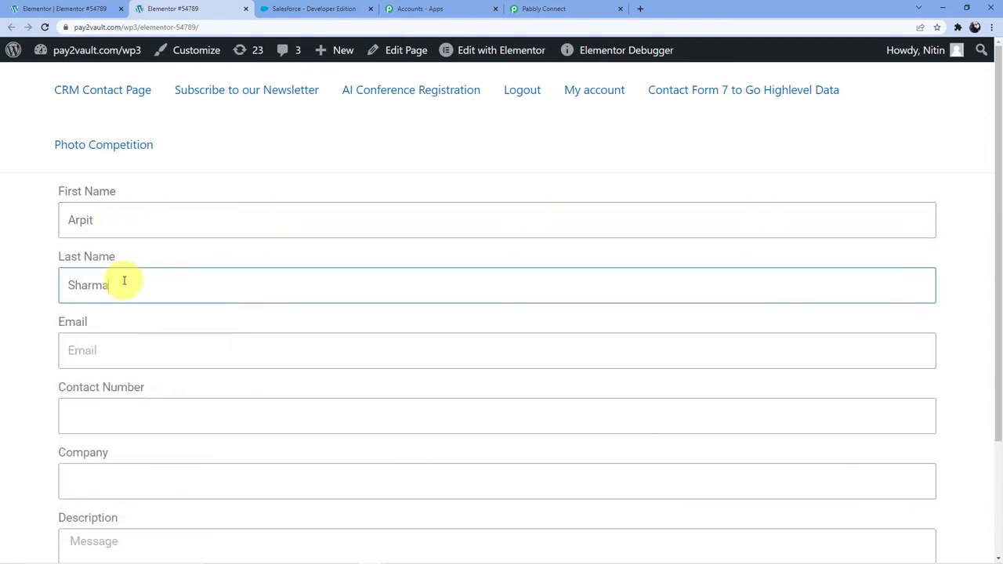
pyautogui.click(117, 346)
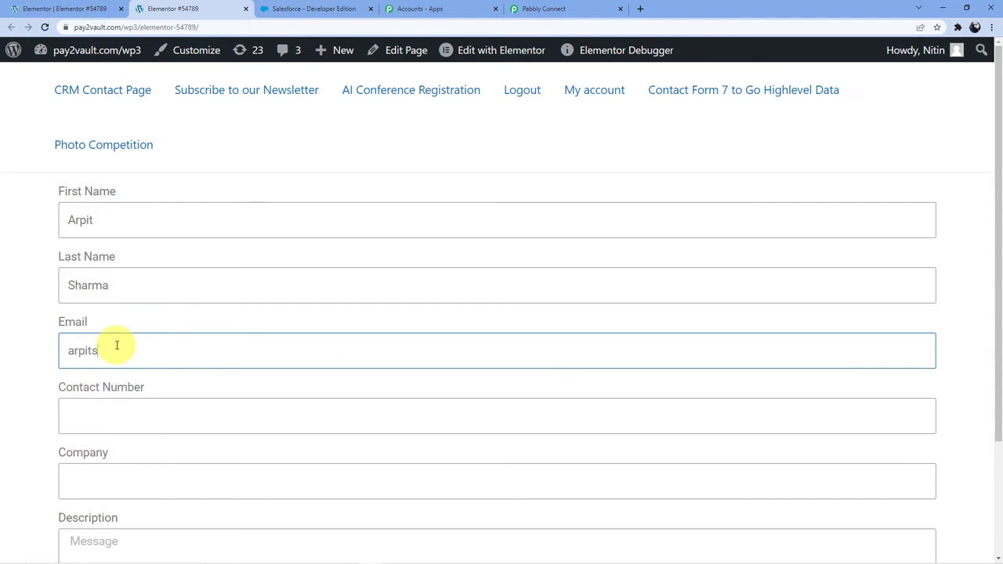
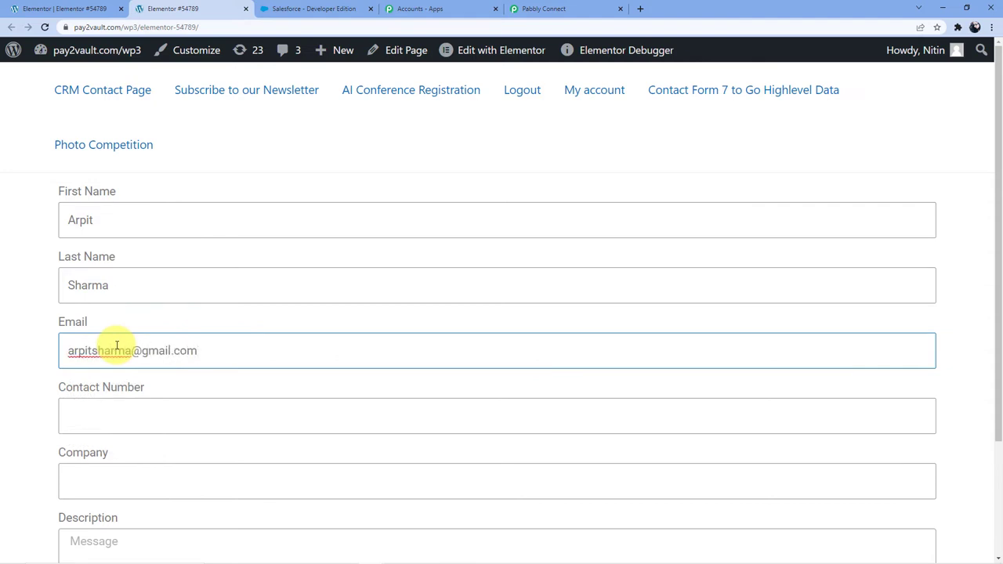
# Enter the test contact's phone number in Contact Number and copy it.
pyautogui.click(118, 409)
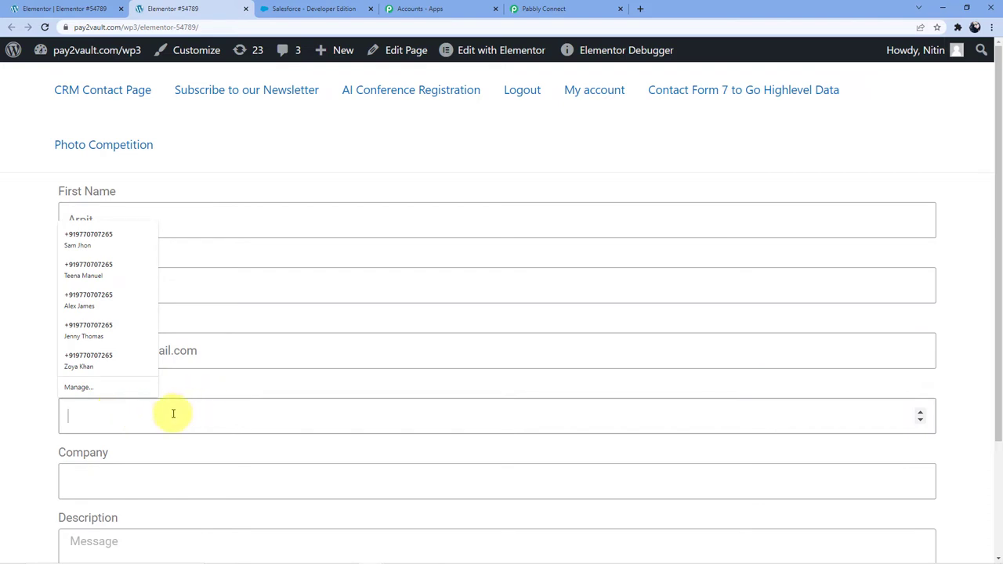
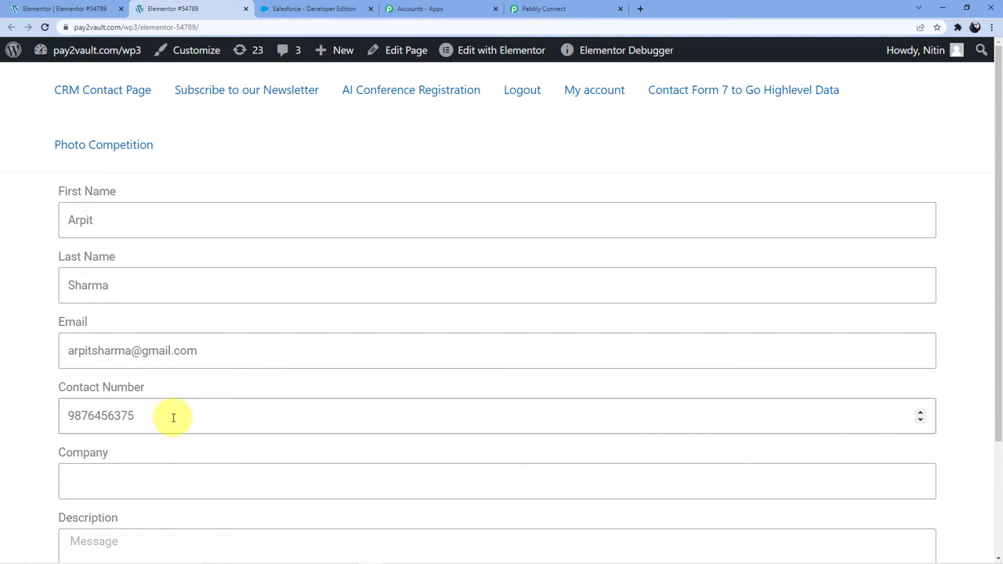
pyautogui.moveTo(68, 415); pyautogui.dragTo(139, 417)
pyautogui.rightClick(130, 422)
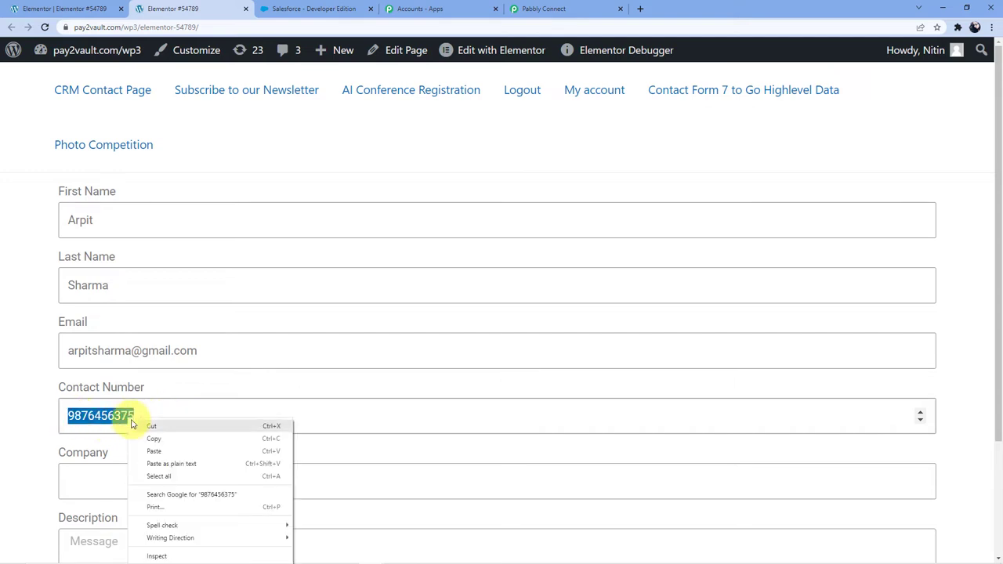
pyautogui.click(157, 438)
pyautogui.scroll(-1, 133, 414)
# Type 'Pabbly Connect' into the Company field and move on to Description.
pyautogui.click(121, 422)
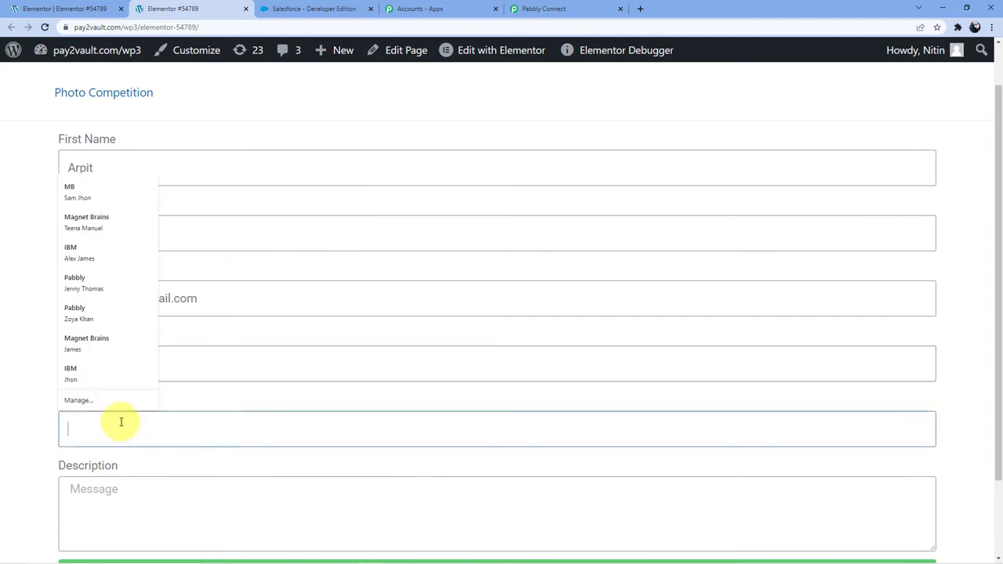
pyautogui.click(206, 397)
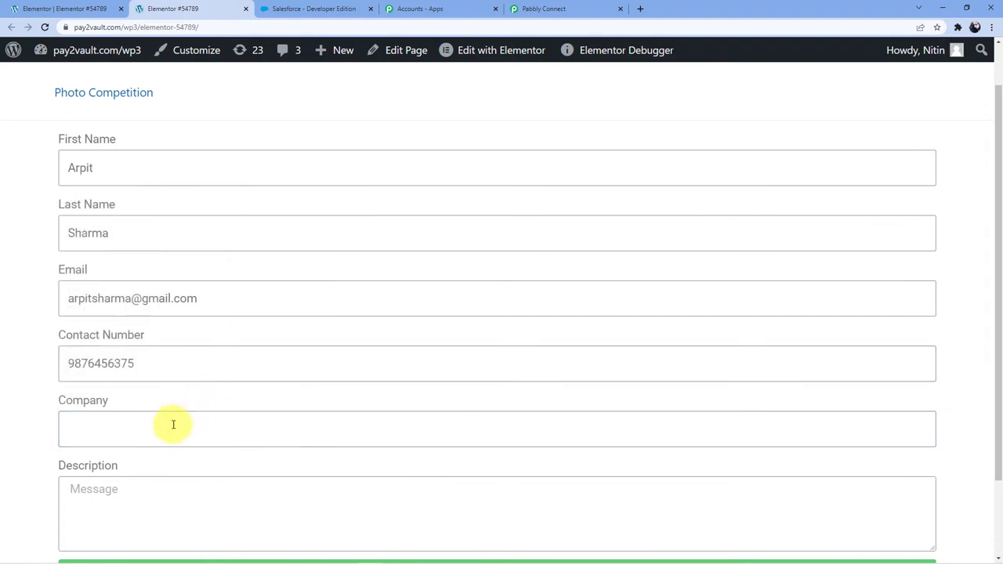
pyautogui.click(173, 425)
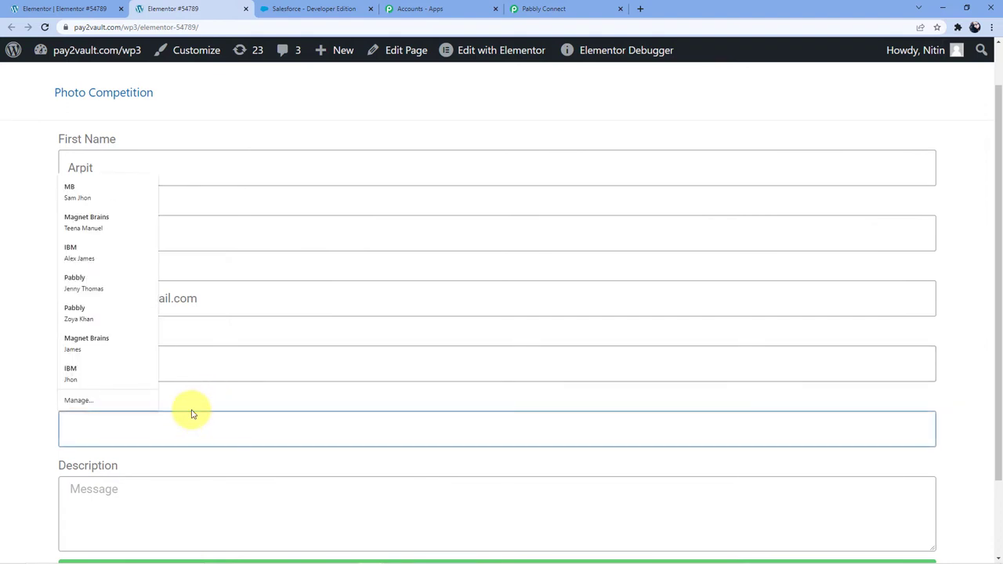
pyautogui.click(193, 408)
pyautogui.click(171, 428)
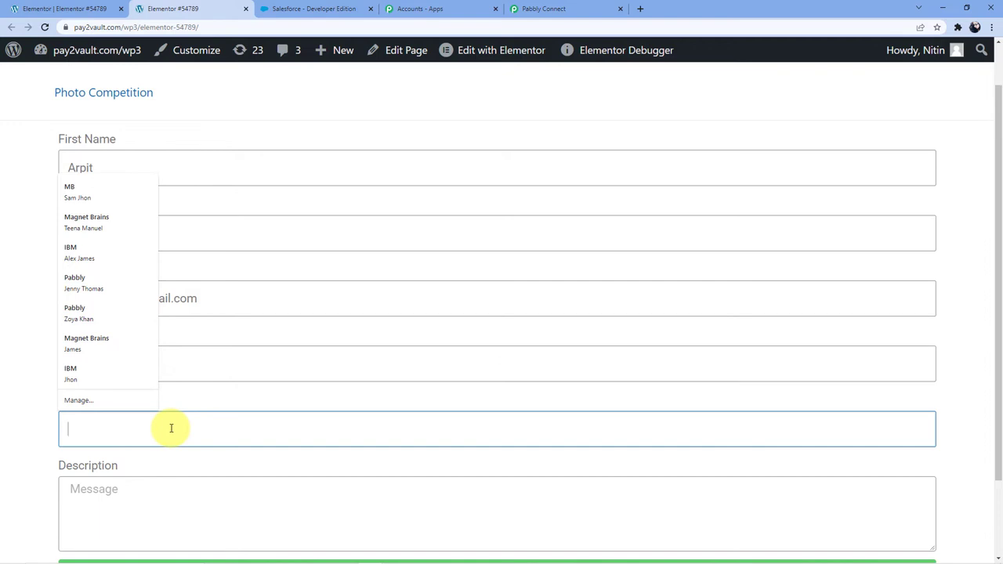
pyautogui.write('Pabbly ')
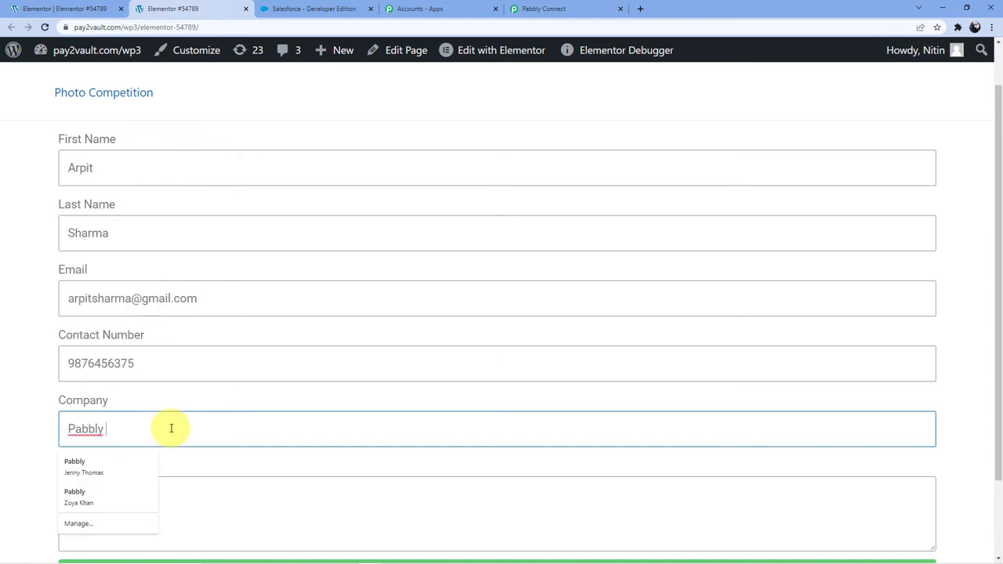
pyautogui.write('Con')
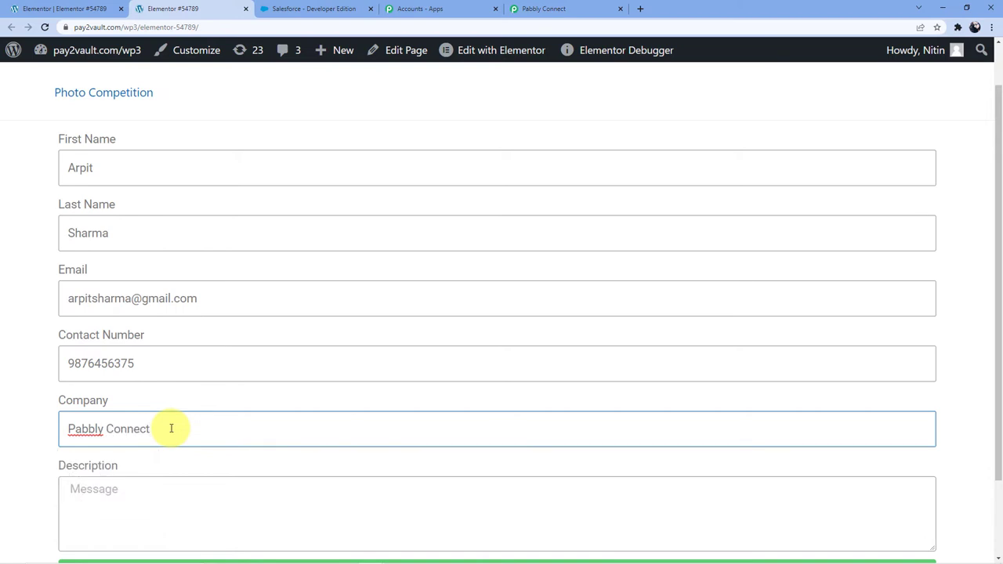
pyautogui.write('nect')
pyautogui.scroll(-2, 171, 428)
pyautogui.click(122, 403)
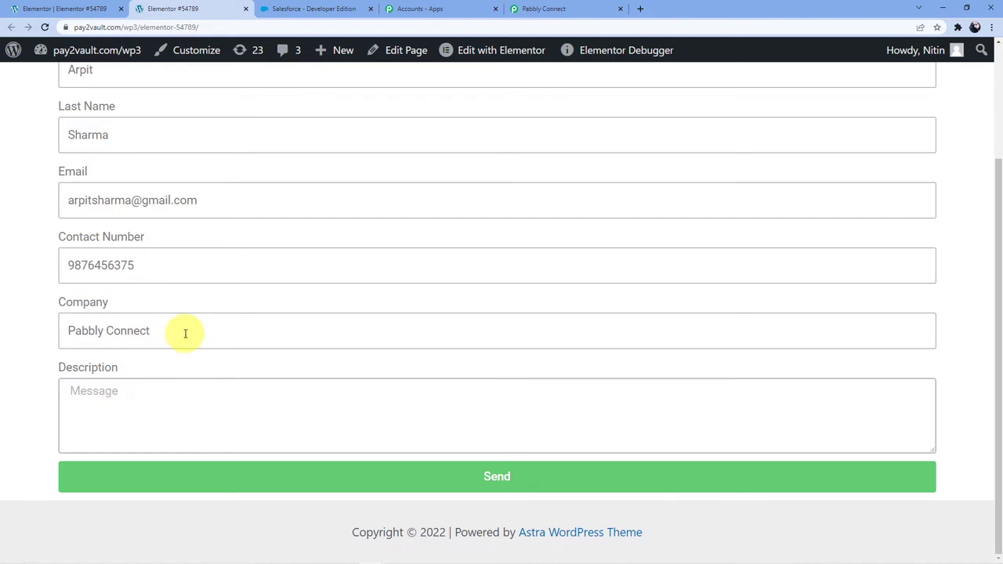
# Replace Company with a test company name, write the Pabbly Connect interest message, and send the form.
pyautogui.moveTo(184, 332); pyautogui.dragTo(34, 336)
pyautogui.press('BackSpace')
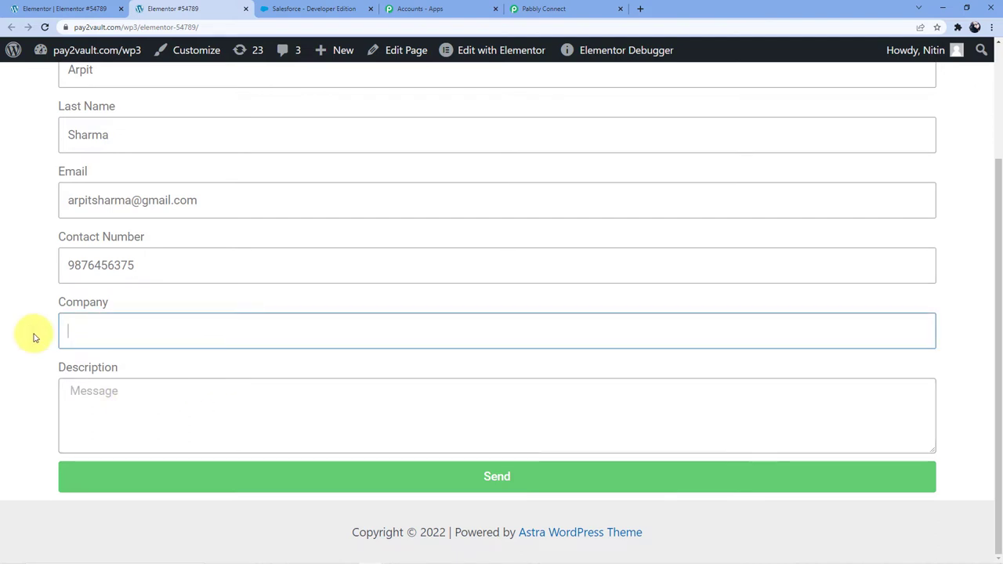
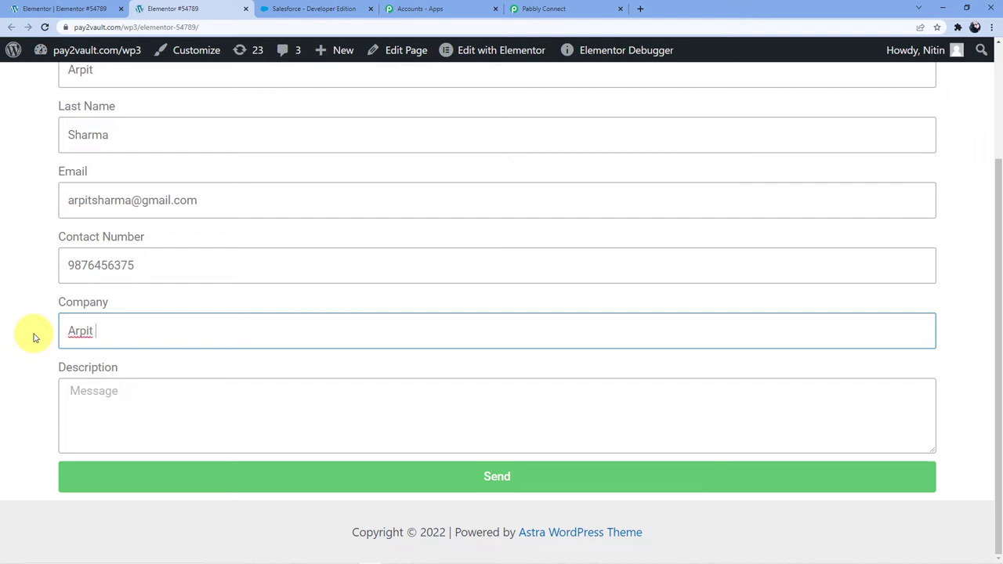
pyautogui.click(98, 391)
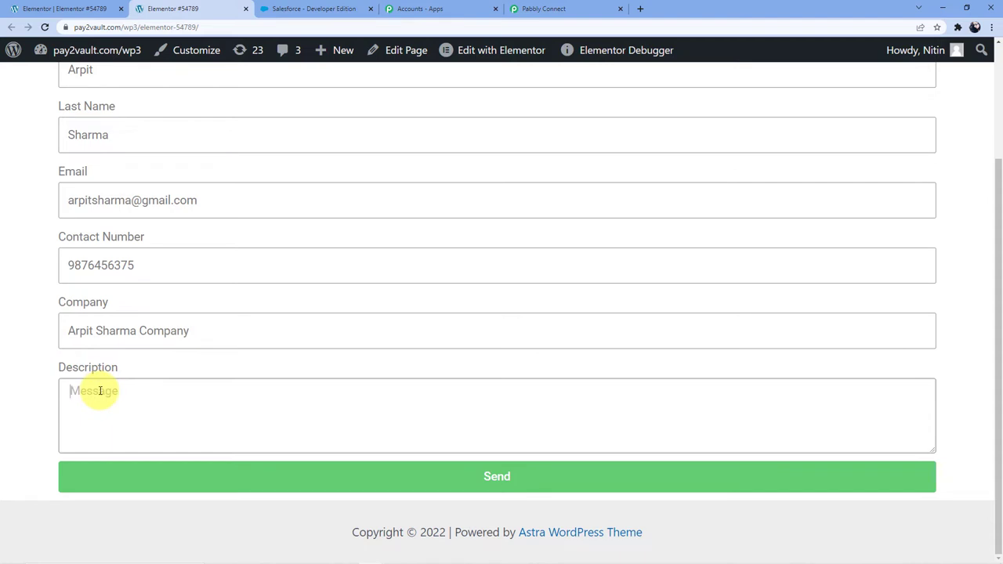
pyautogui.write('Hey, I hav')
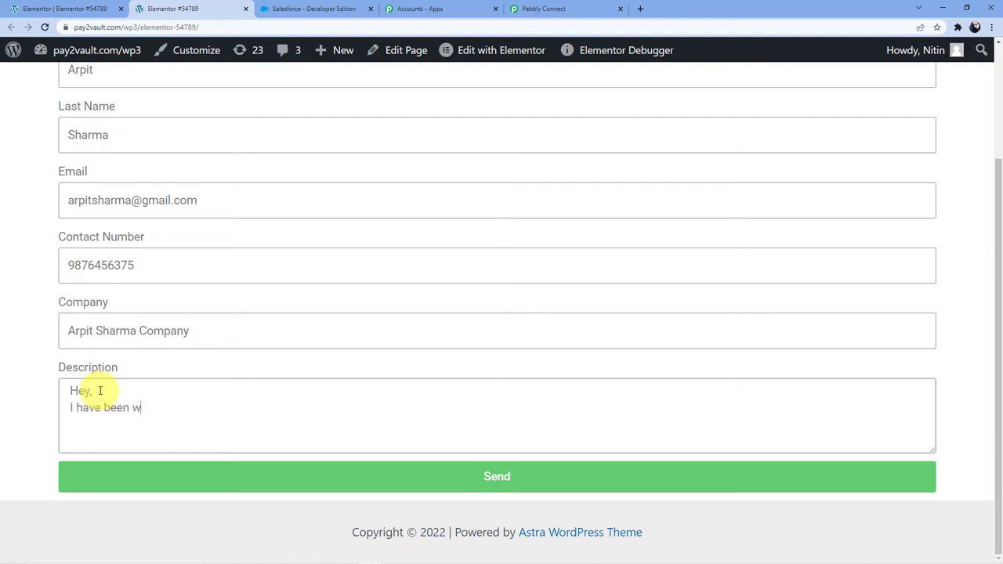
pyautogui.write('e been watching videos of')
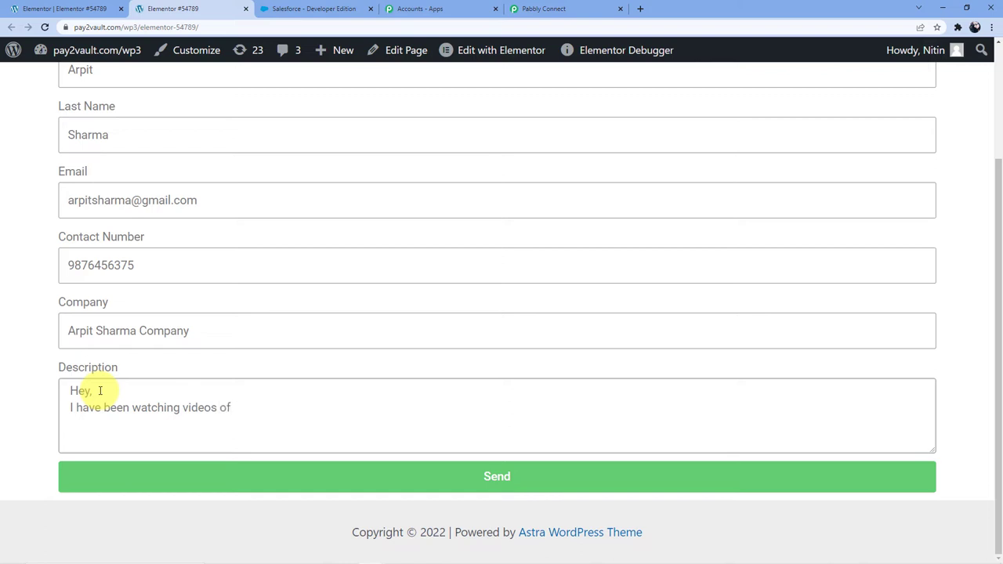
pyautogui.write(' Pabbly connect')
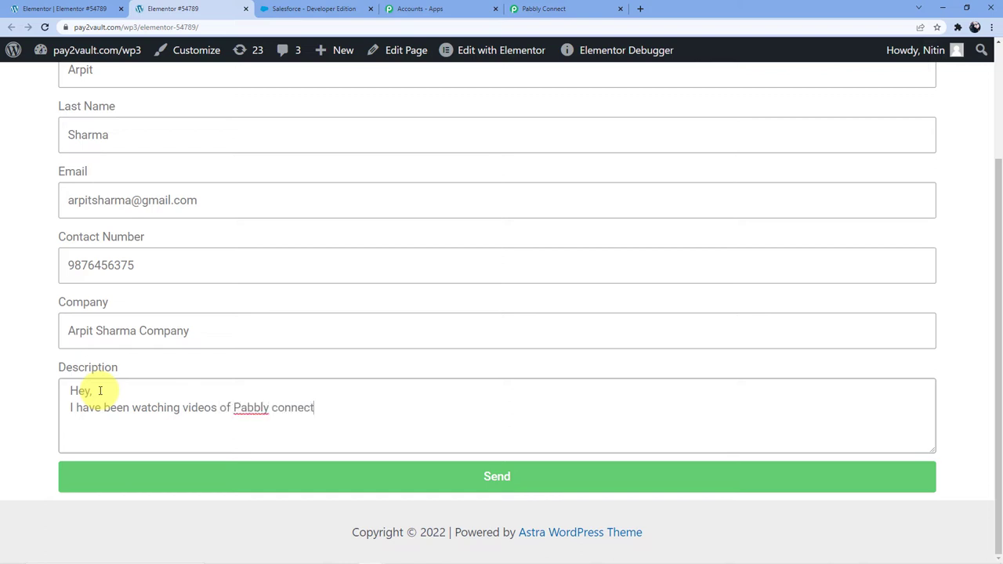
pyautogui.write(' integrations and')
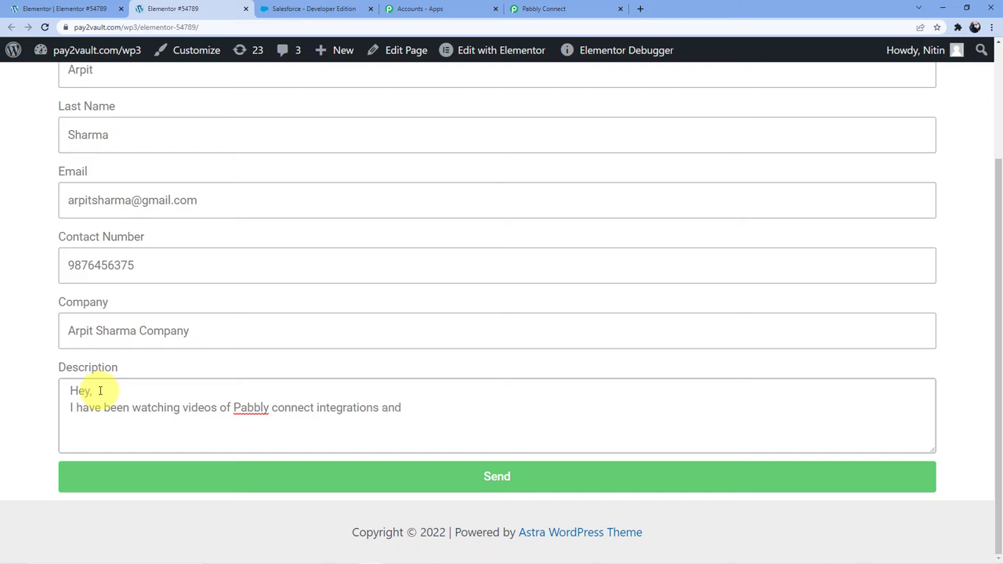
pyautogui.write(' i am interested in your plan')
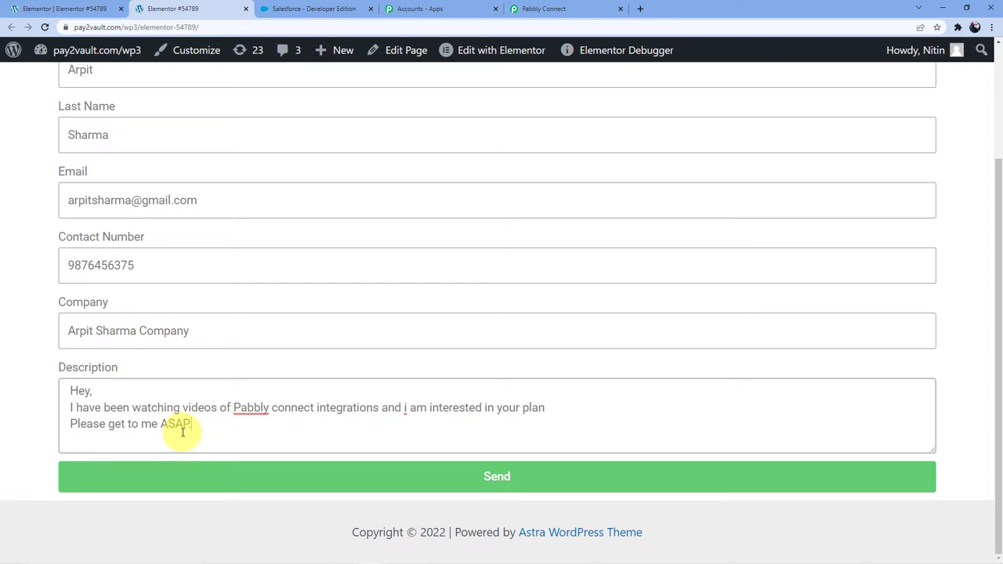
pyautogui.write('.')
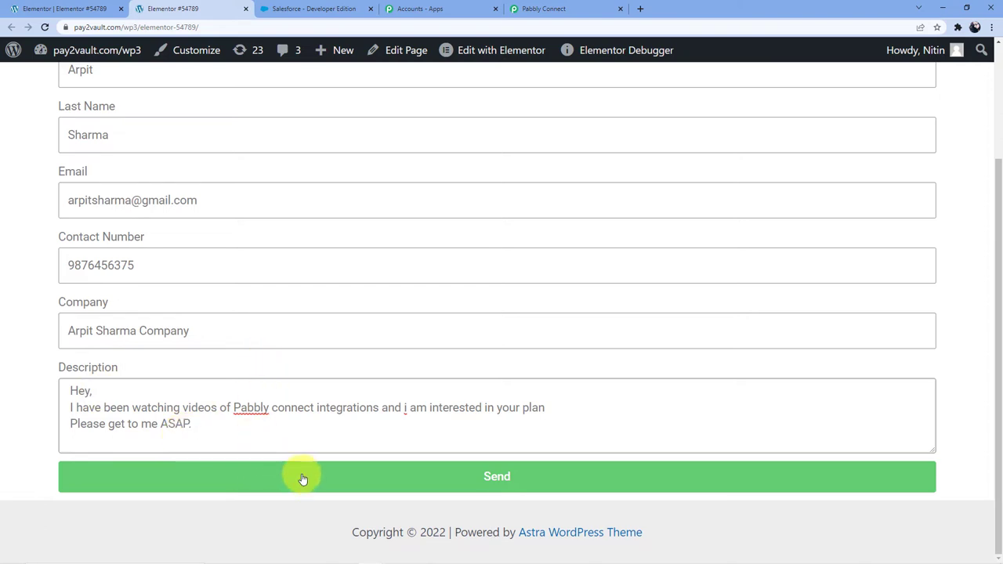
pyautogui.click(302, 477)
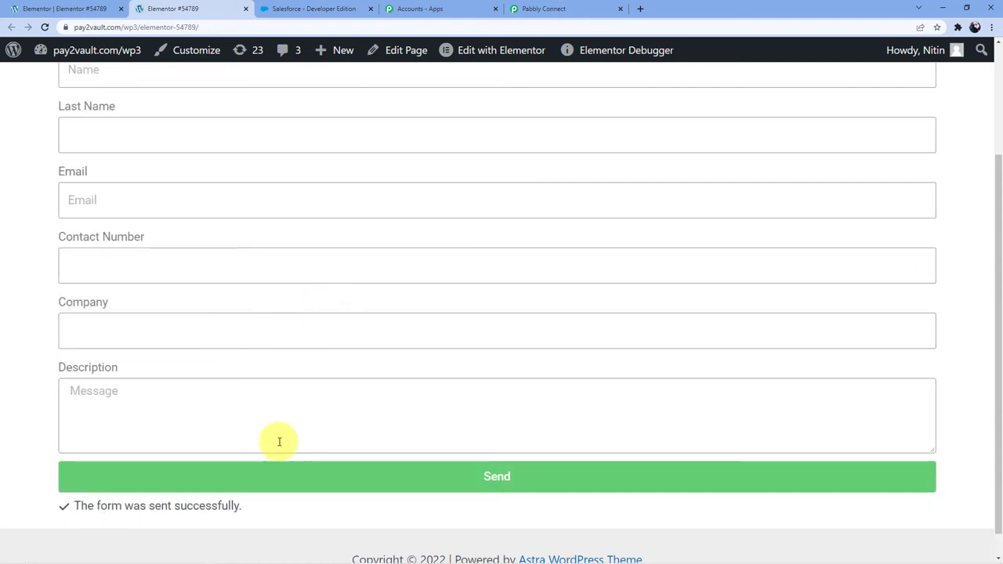
# Review the captured Elementor submission in Response Received, enlarging the Description box to read the full message.
pyautogui.click(569, 9)
pyautogui.scroll(-2, 474, 322)
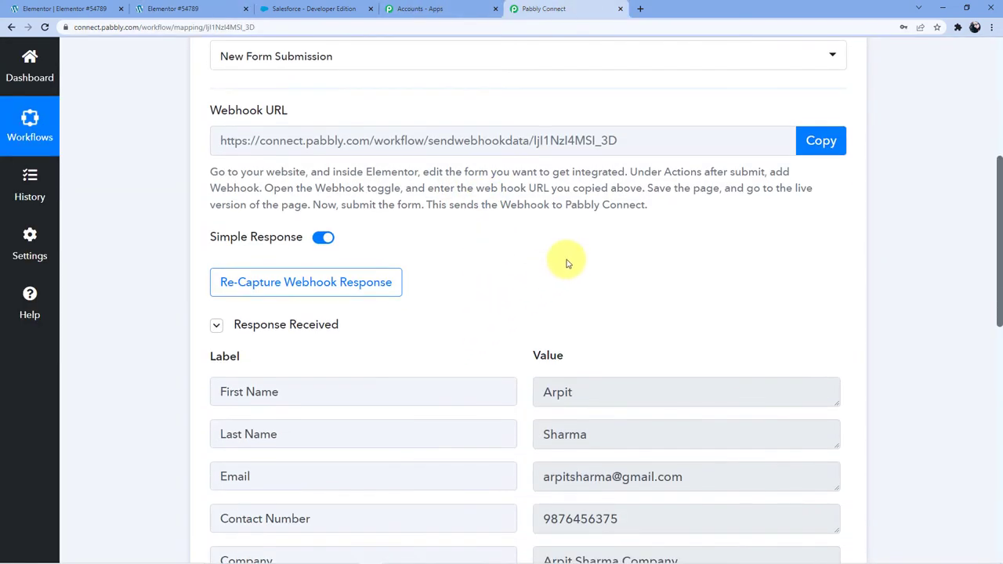
pyautogui.scroll(-2, 569, 264)
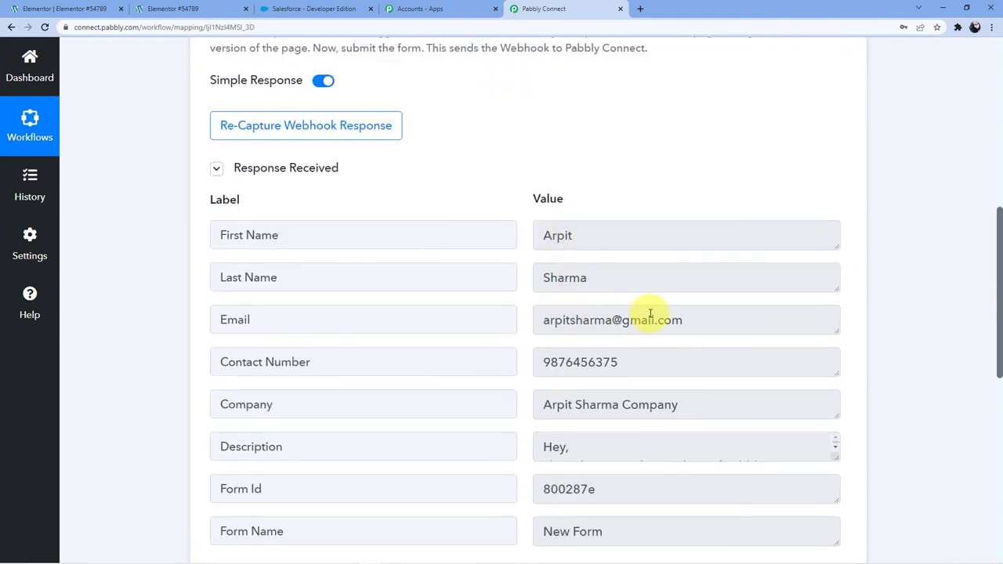
pyautogui.scroll(-1, 656, 314)
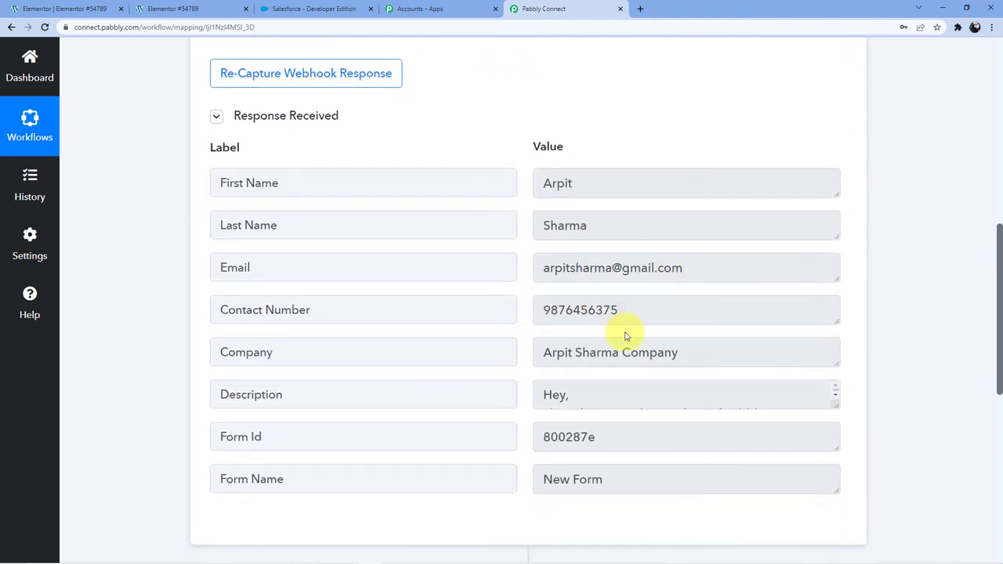
pyautogui.scroll(-1, 619, 333)
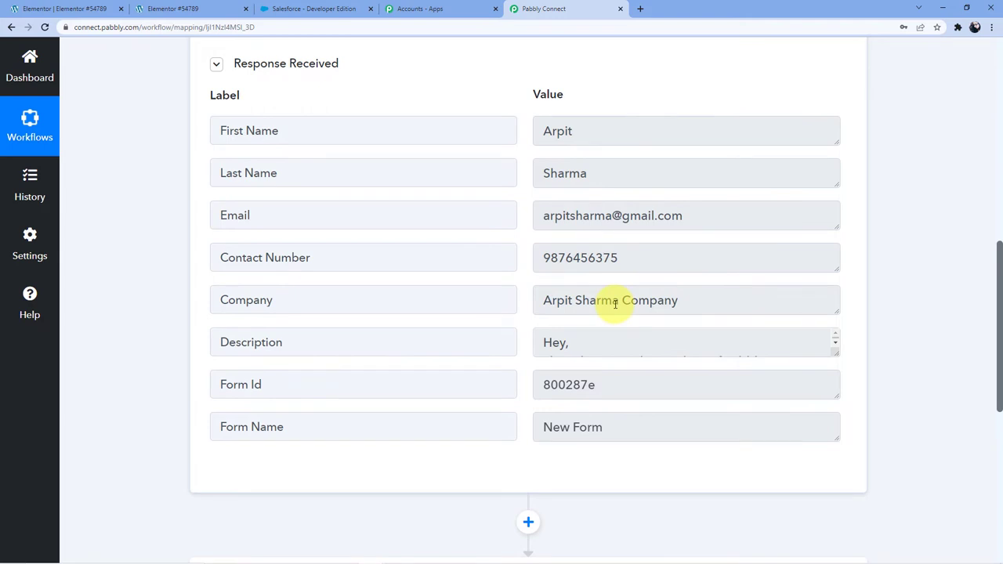
pyautogui.scroll(-1, 706, 290)
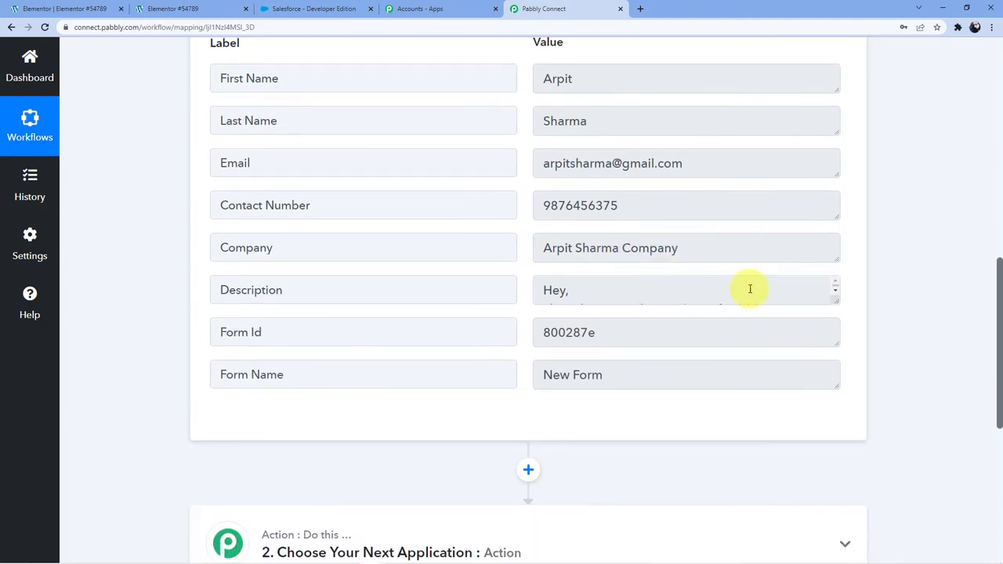
pyautogui.moveTo(834, 301); pyautogui.dragTo(840, 380)
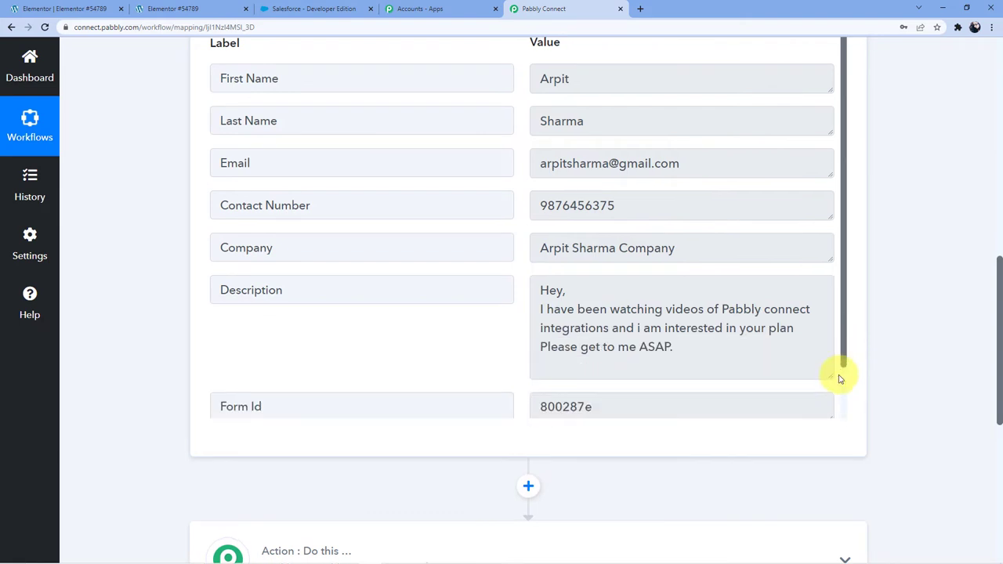
pyautogui.scroll(-1, 596, 313)
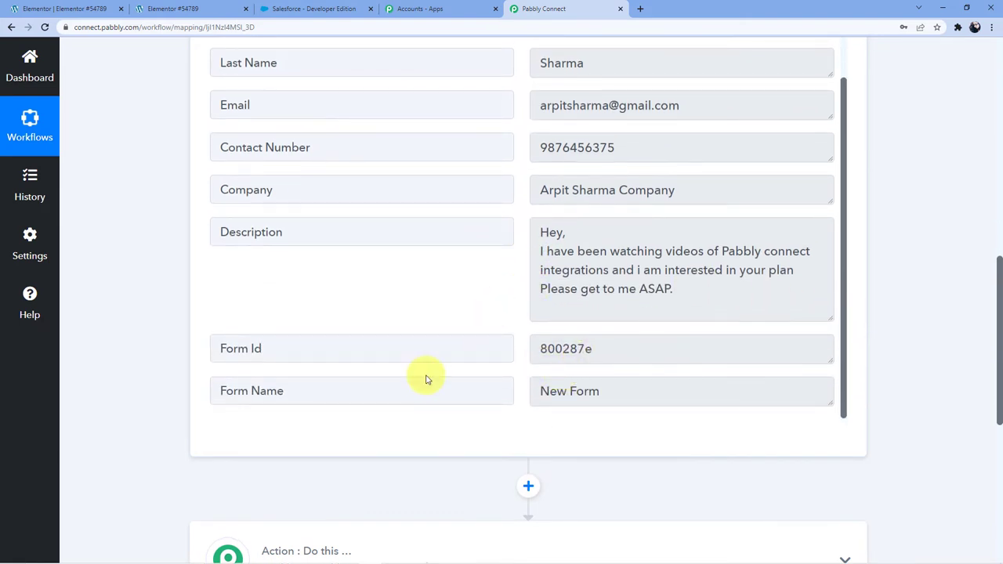
pyautogui.scroll(-3, 462, 380)
# Choose Salesforce as the app for the workflow's action step.
pyautogui.click(432, 419)
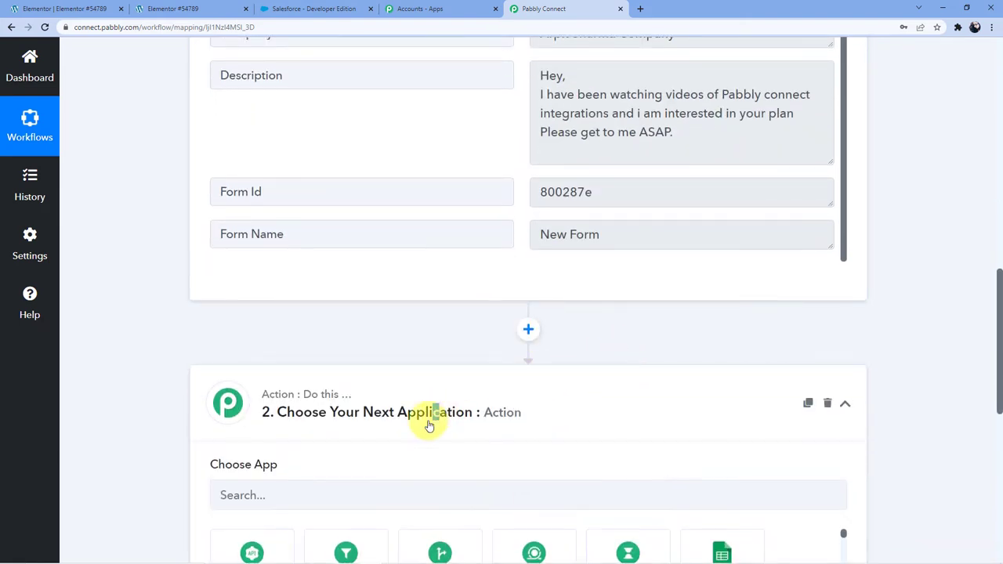
pyautogui.scroll(-2, 416, 419)
pyautogui.click(351, 339)
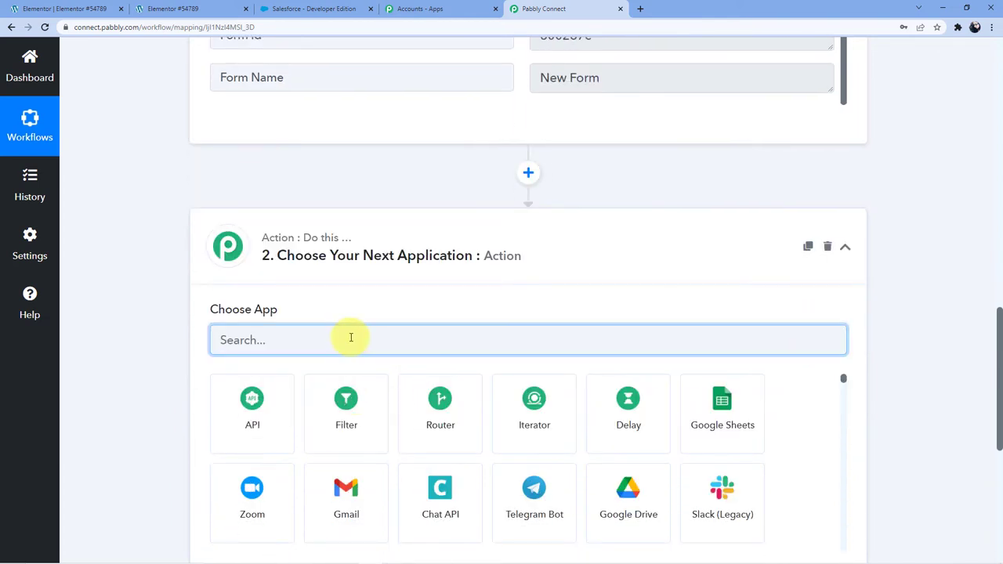
pyautogui.write('Salesforce')
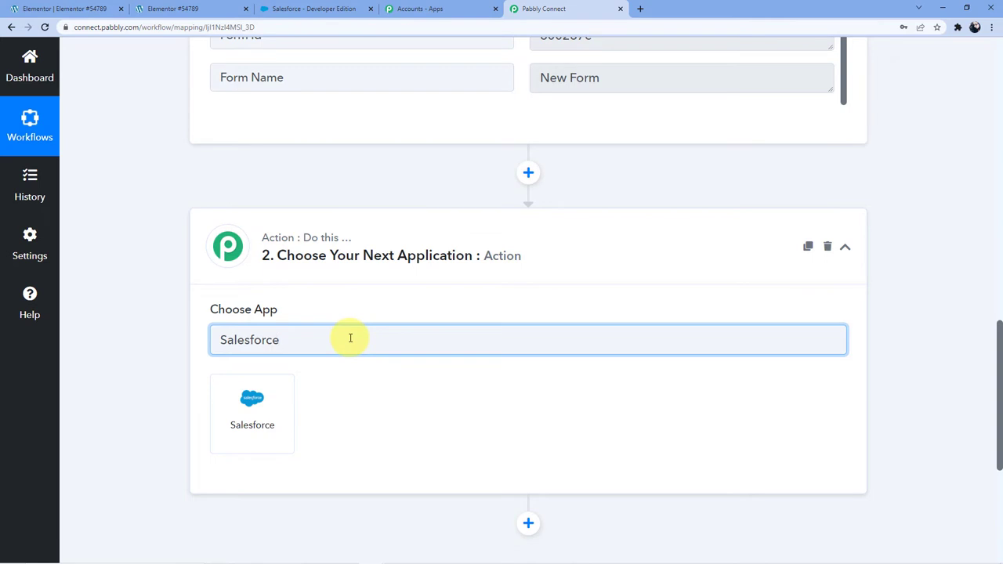
pyautogui.click(233, 417)
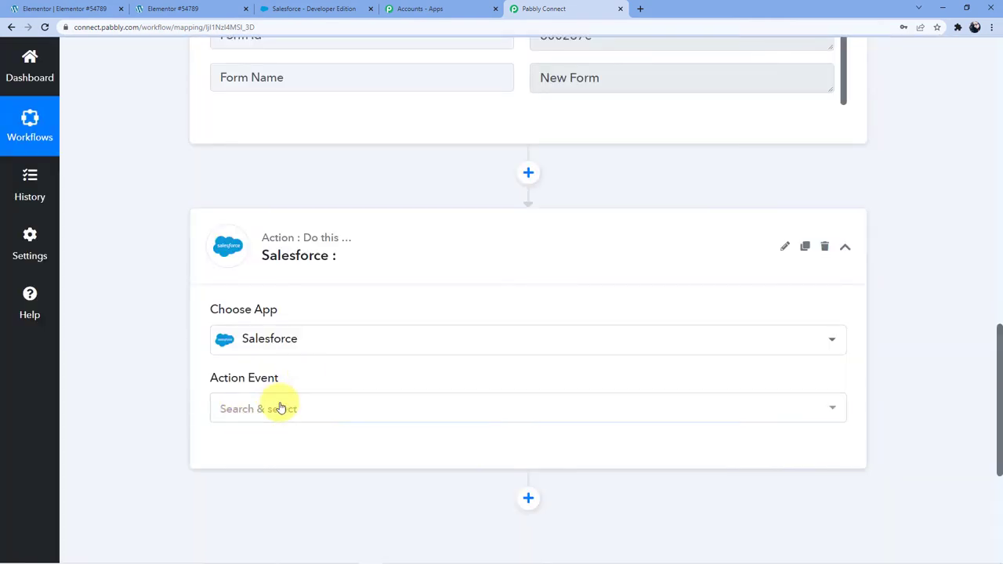
# Set the Salesforce action event to Create Contact and begin connecting an account.
pyautogui.click(275, 409)
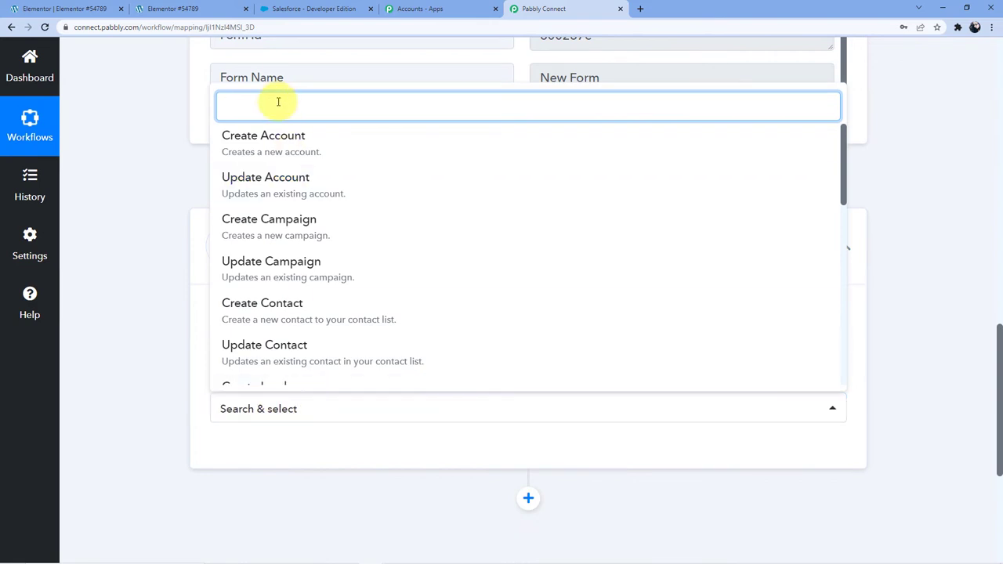
pyautogui.write('Create')
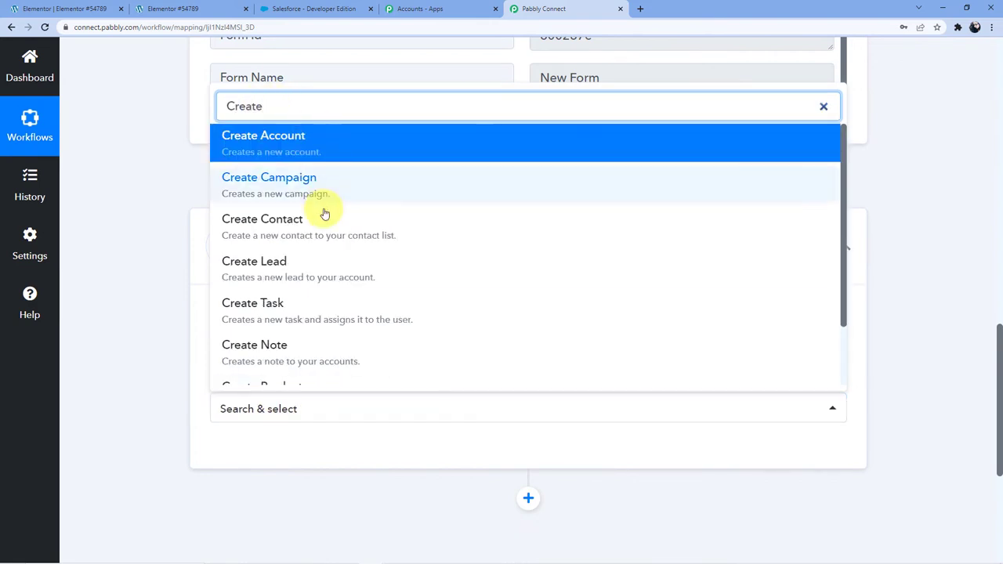
pyautogui.click(298, 223)
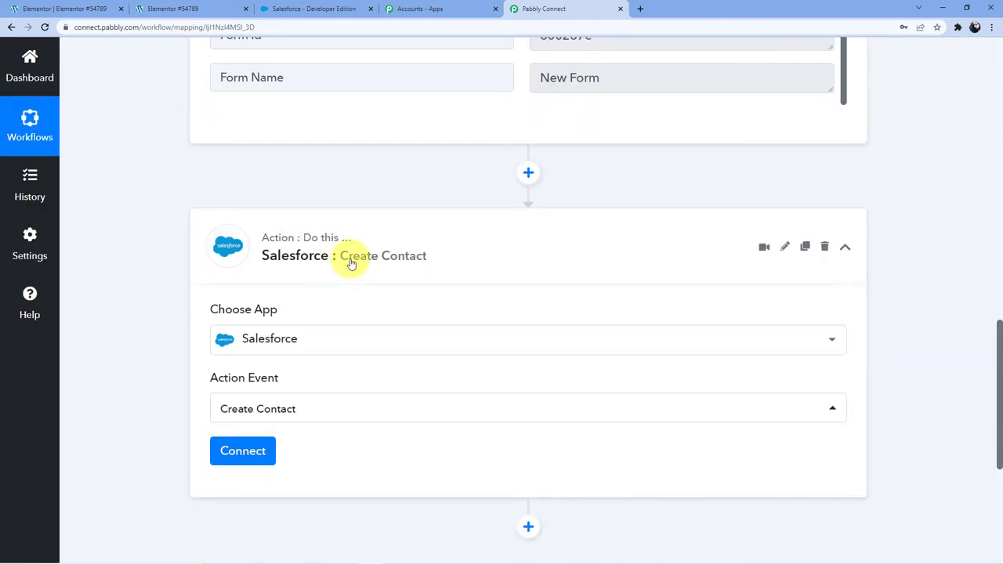
pyautogui.scroll(-2, 352, 273)
pyautogui.scroll(5, 352, 276)
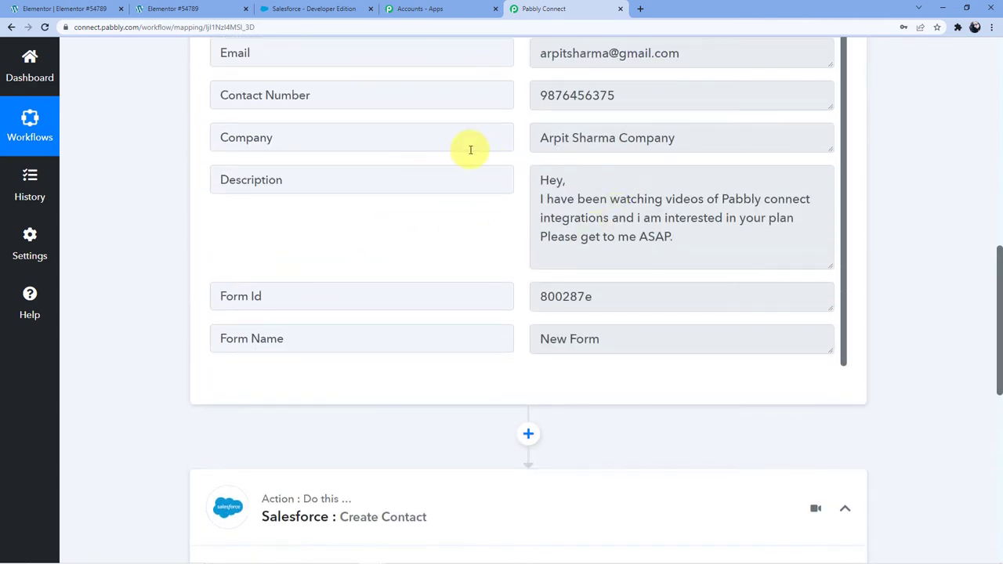
pyautogui.scroll(-5, 466, 150)
pyautogui.click(225, 296)
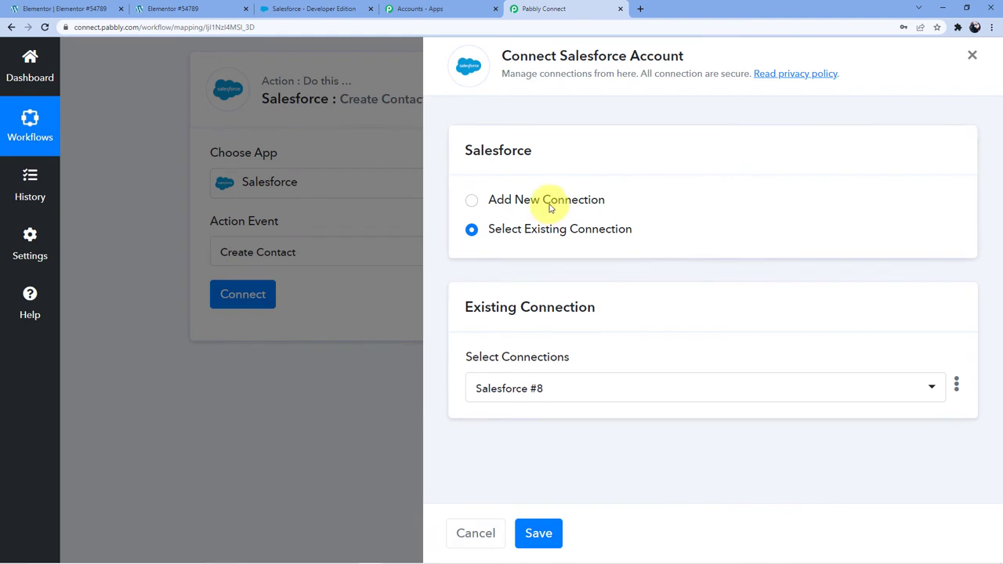
# Add a new Salesforce connection and allow Pabbly Connect access to the Salesforce account.
pyautogui.click(551, 202)
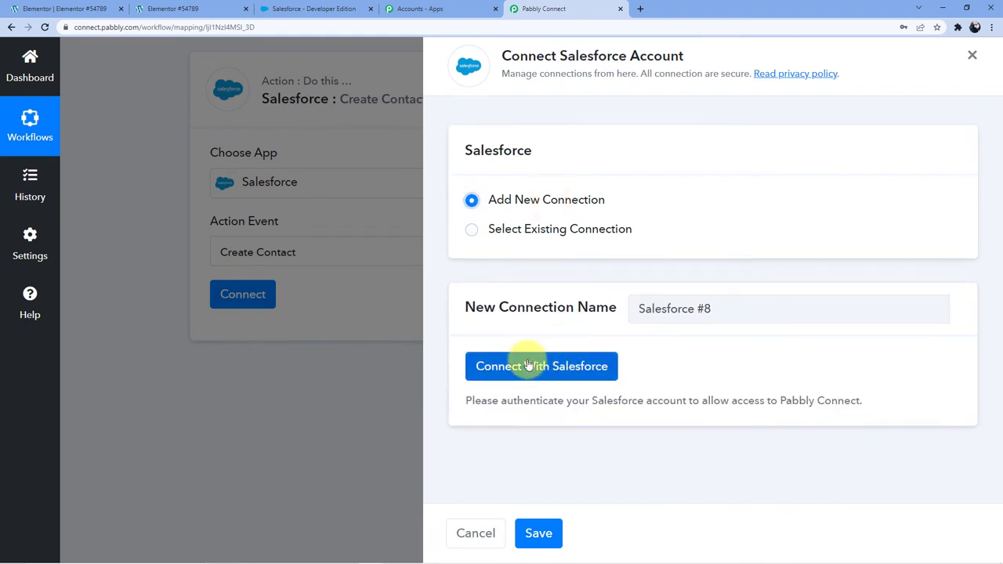
pyautogui.click(528, 366)
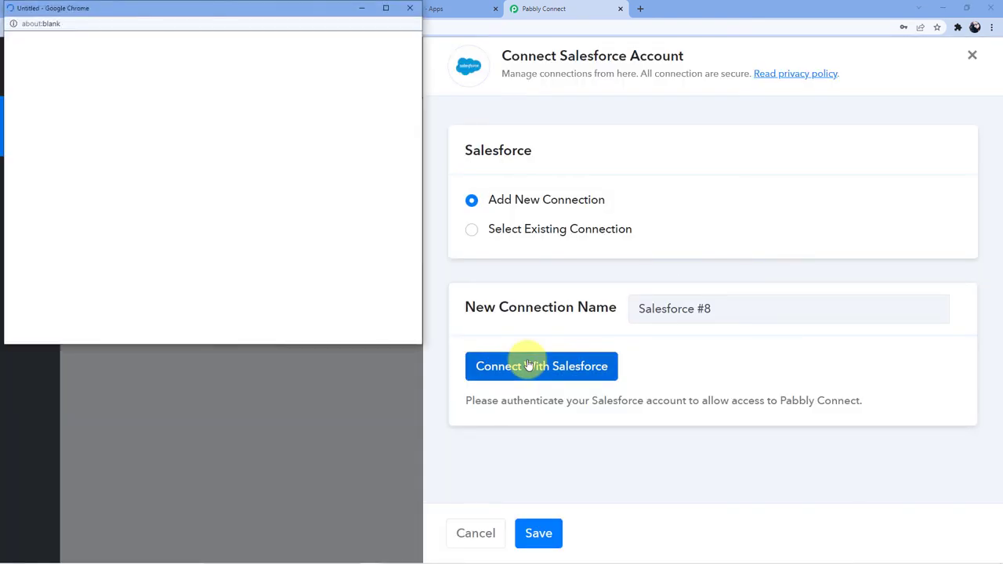
pyautogui.scroll(-3, 258, 190)
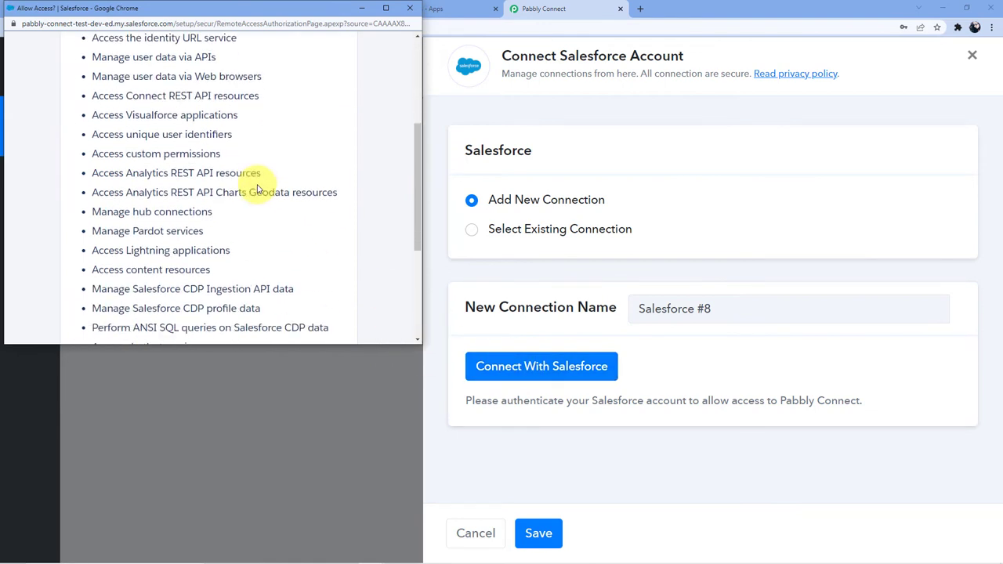
pyautogui.scroll(-5, 253, 212)
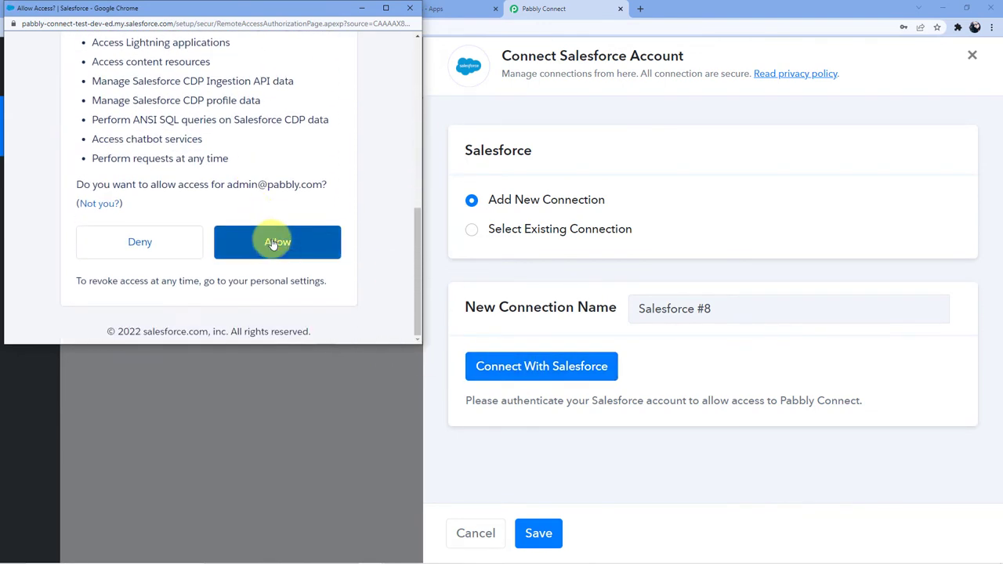
pyautogui.click(273, 244)
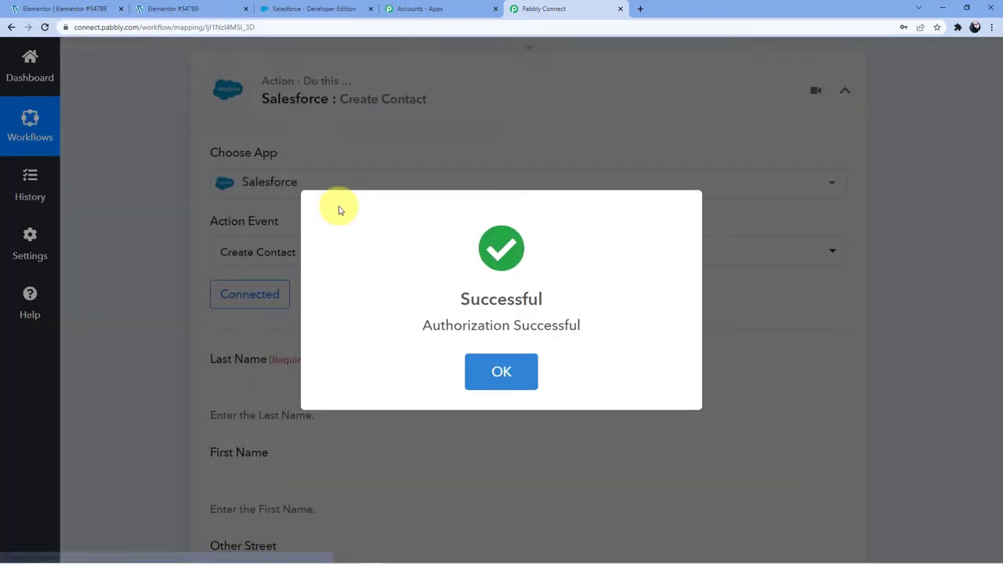
pyautogui.scroll(-1, 348, 209)
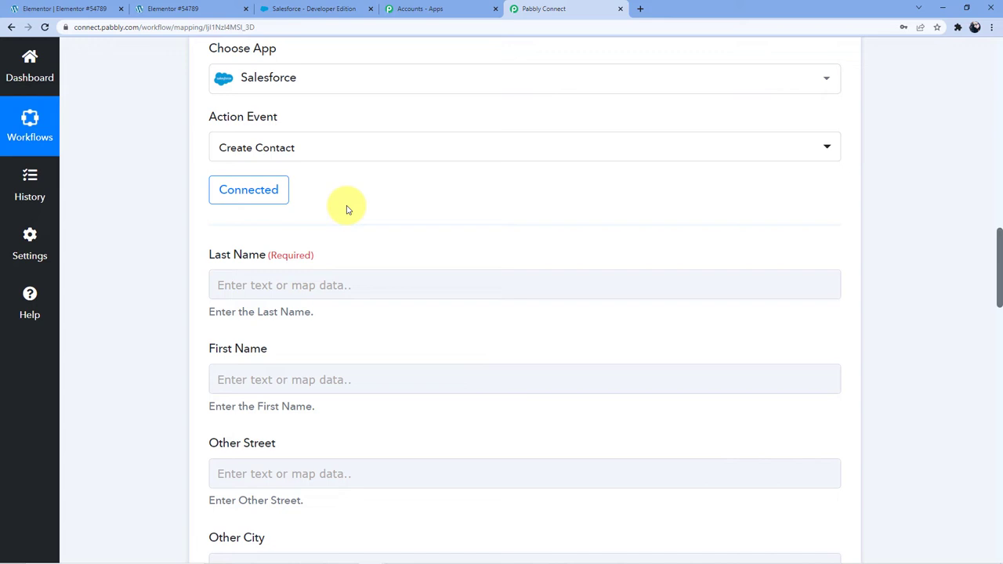
# Map the Elementor submission's Last Name into the contact's Last Name field.
pyautogui.scroll(1, 428, 401)
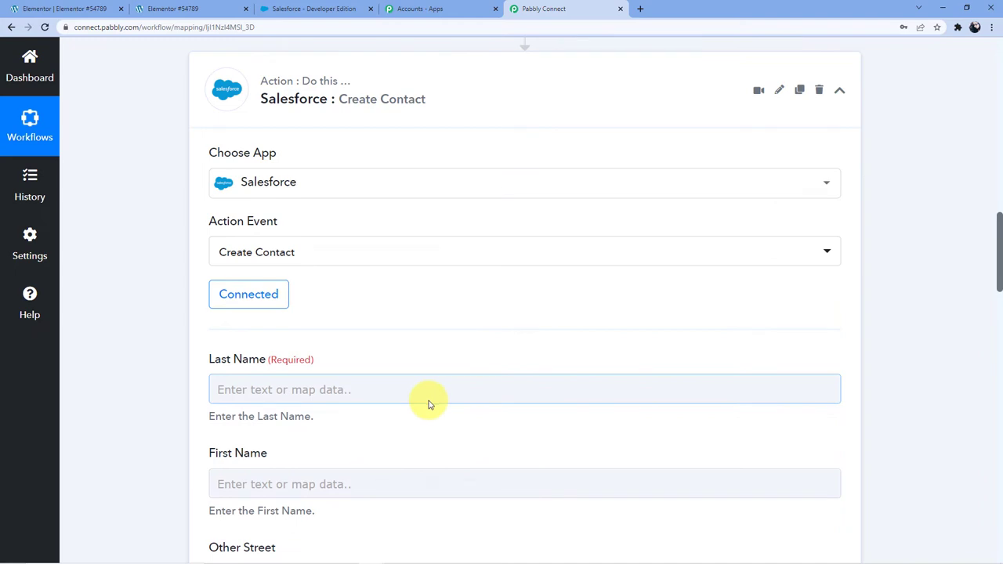
pyautogui.scroll(1, 436, 430)
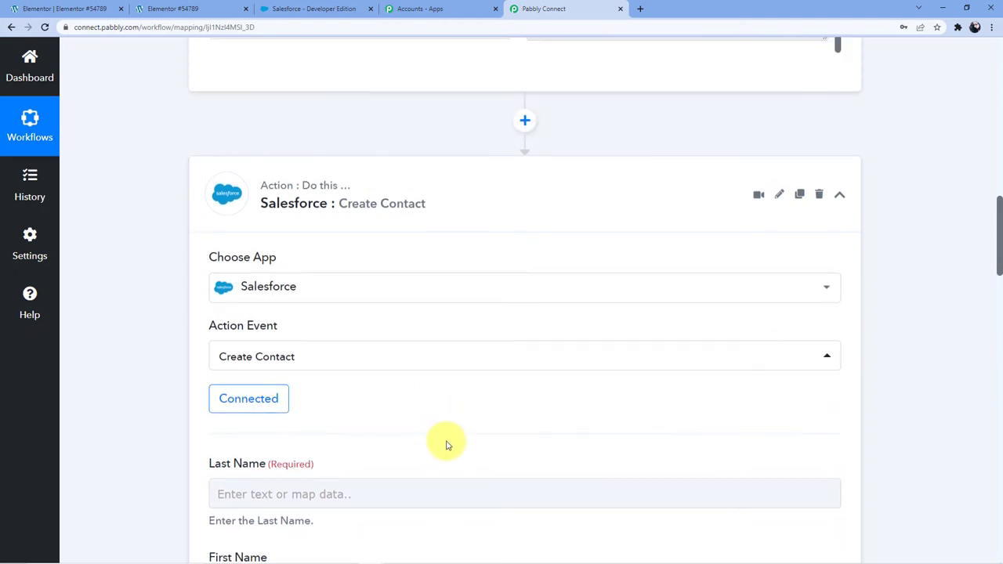
pyautogui.scroll(6, 447, 445)
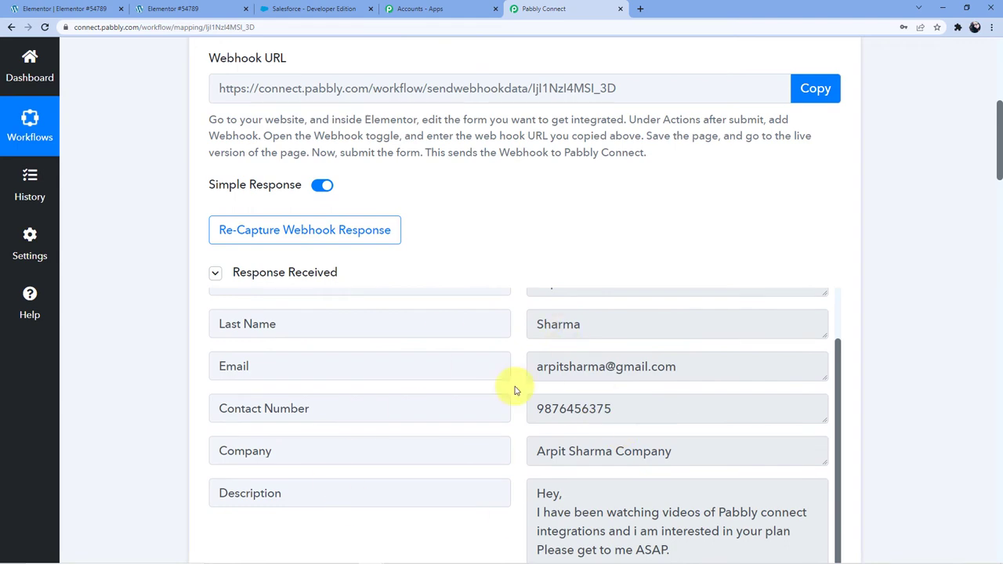
pyautogui.scroll(-7, 475, 340)
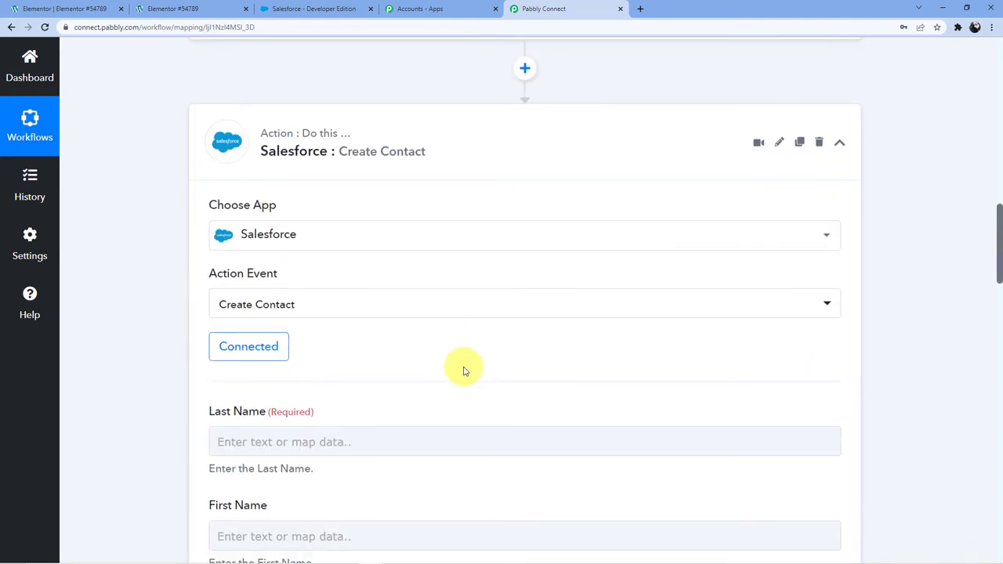
pyautogui.scroll(-1, 458, 366)
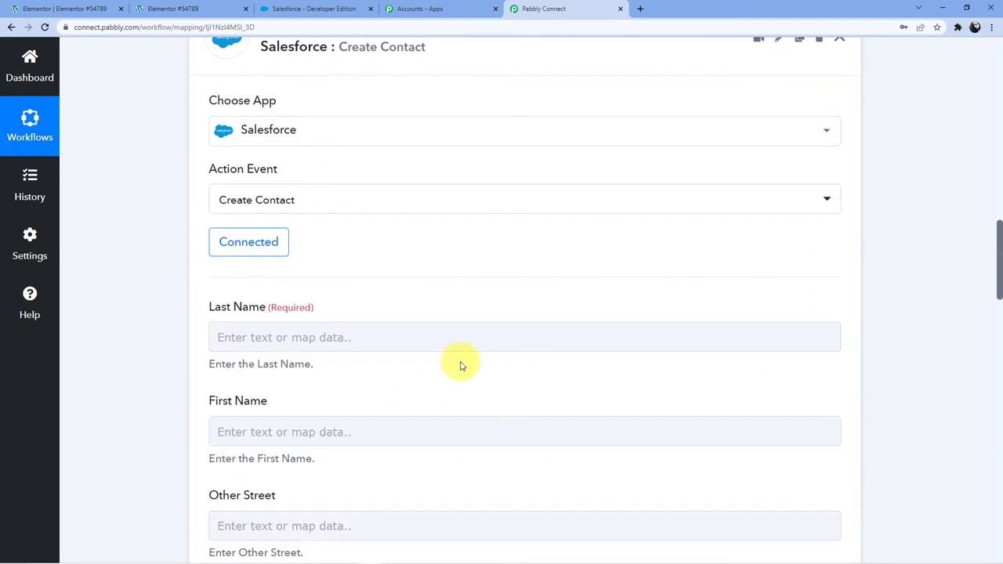
pyautogui.scroll(-1, 421, 387)
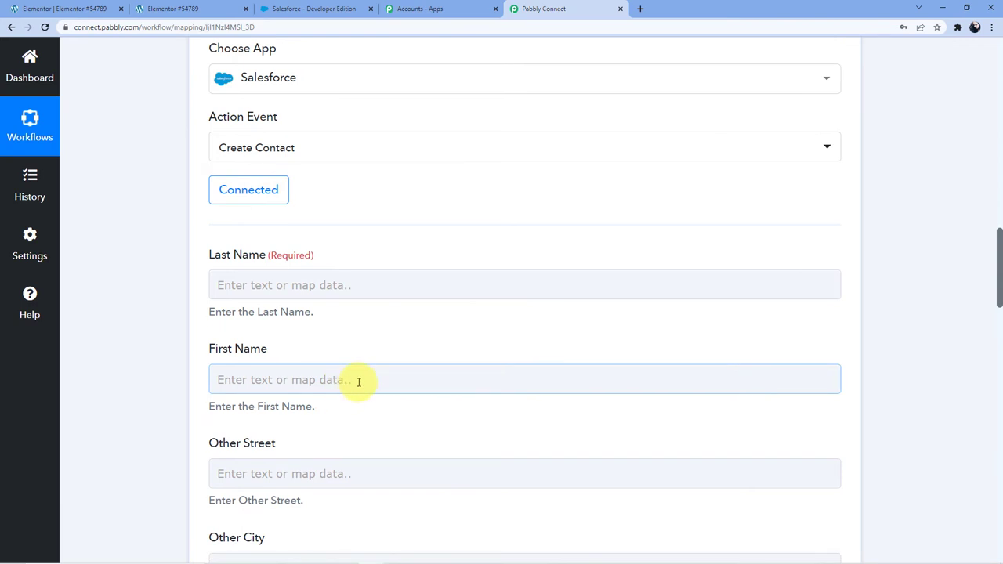
pyautogui.click(316, 285)
pyautogui.click(375, 406)
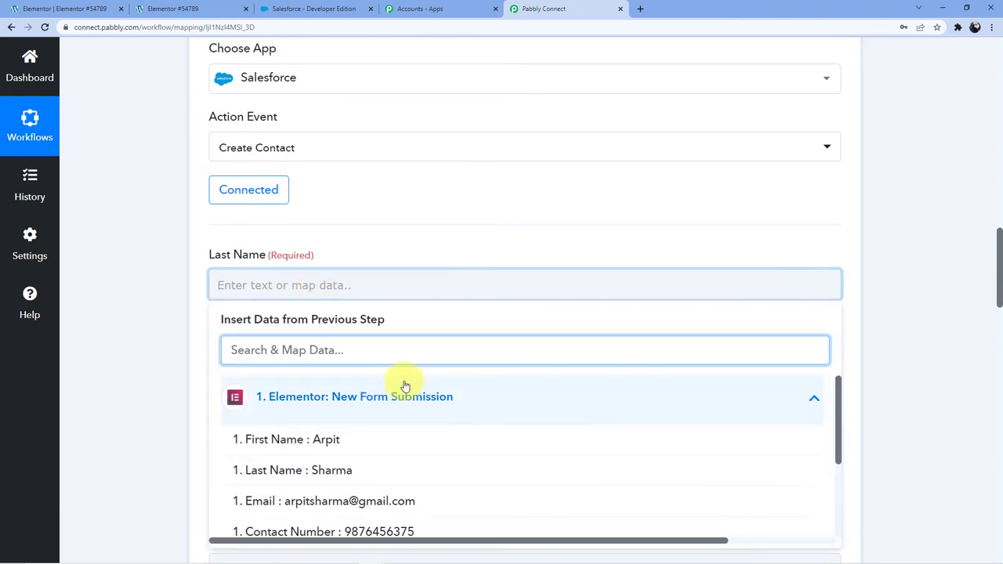
pyautogui.click(327, 471)
pyautogui.click(165, 343)
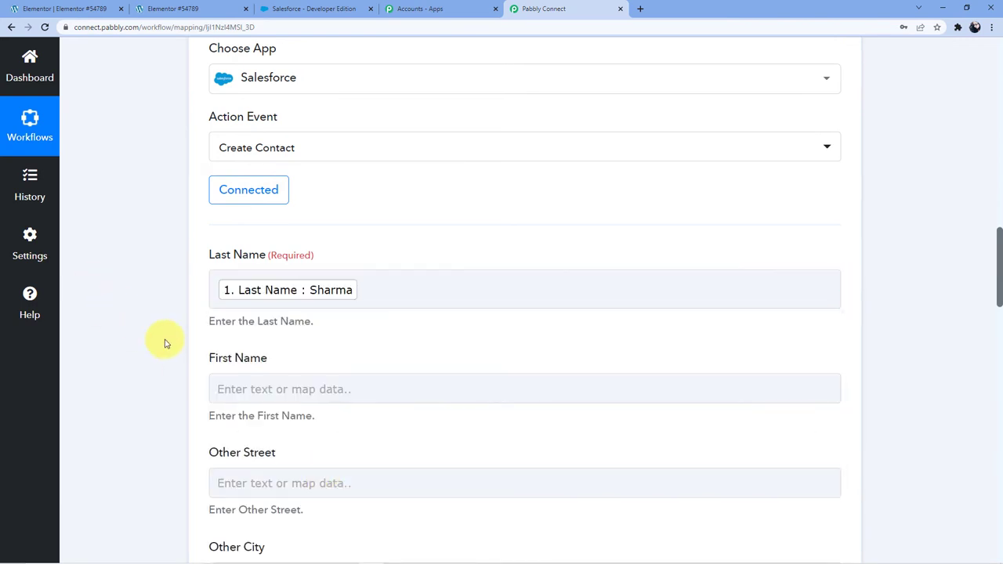
# Map the submission's First Name into First Name, leaving Other Street unmapped.
pyautogui.click(306, 389)
pyautogui.scroll(-3, 321, 370)
pyautogui.click(324, 343)
pyautogui.click(302, 386)
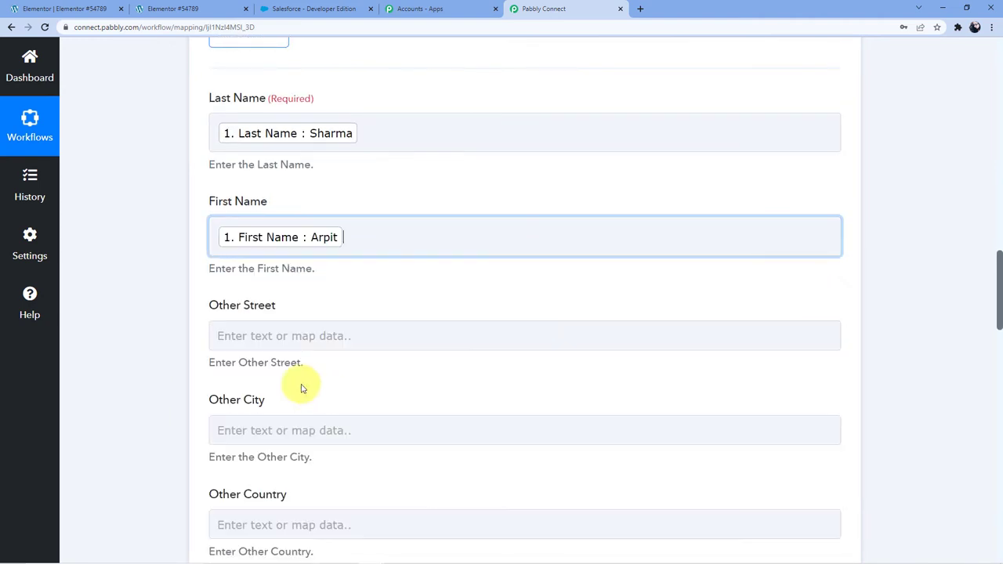
pyautogui.click(162, 298)
pyautogui.scroll(-1, 239, 253)
pyautogui.click(249, 236)
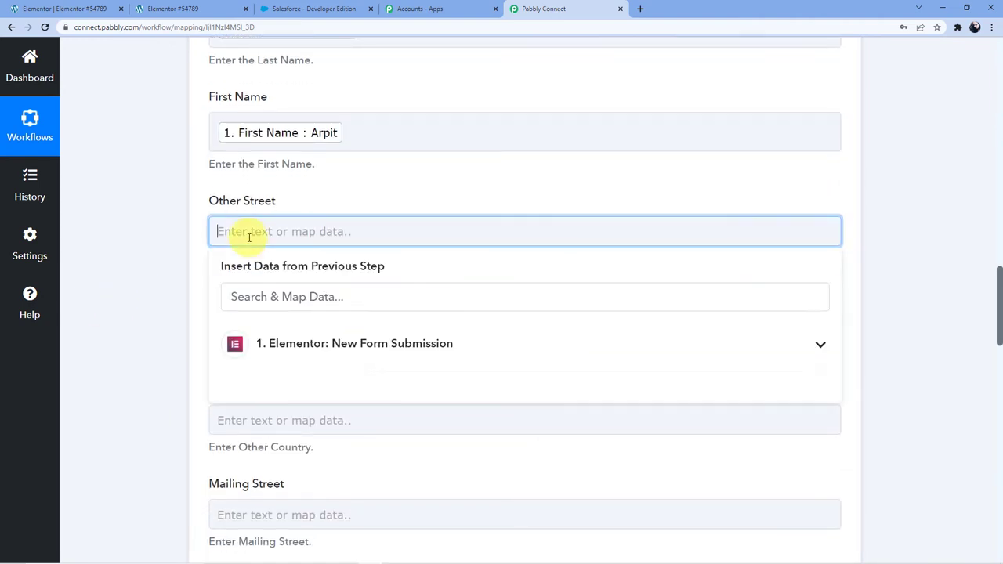
pyautogui.click(190, 198)
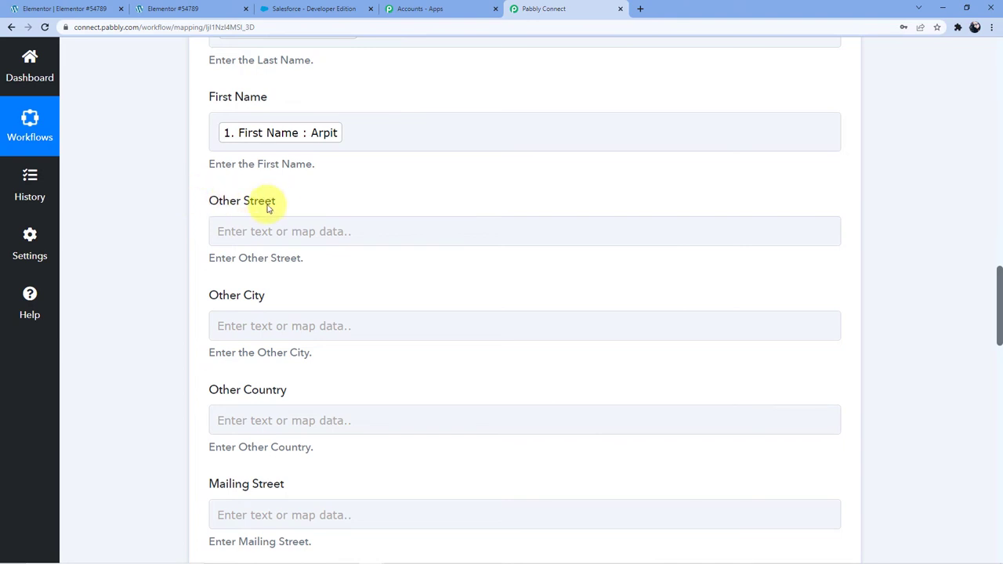
pyautogui.scroll(-2, 280, 235)
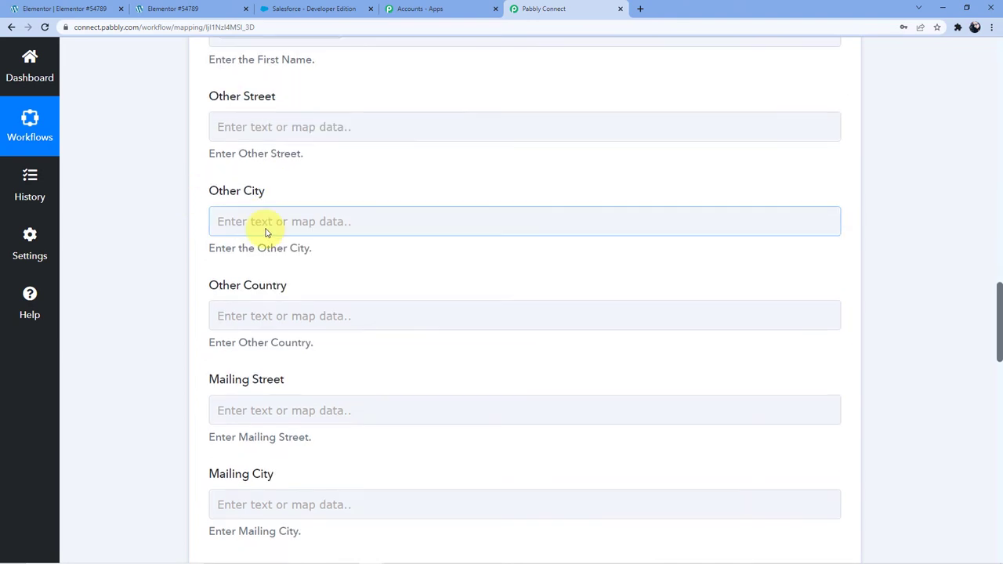
pyautogui.scroll(-2, 307, 236)
pyautogui.scroll(-5, 253, 210)
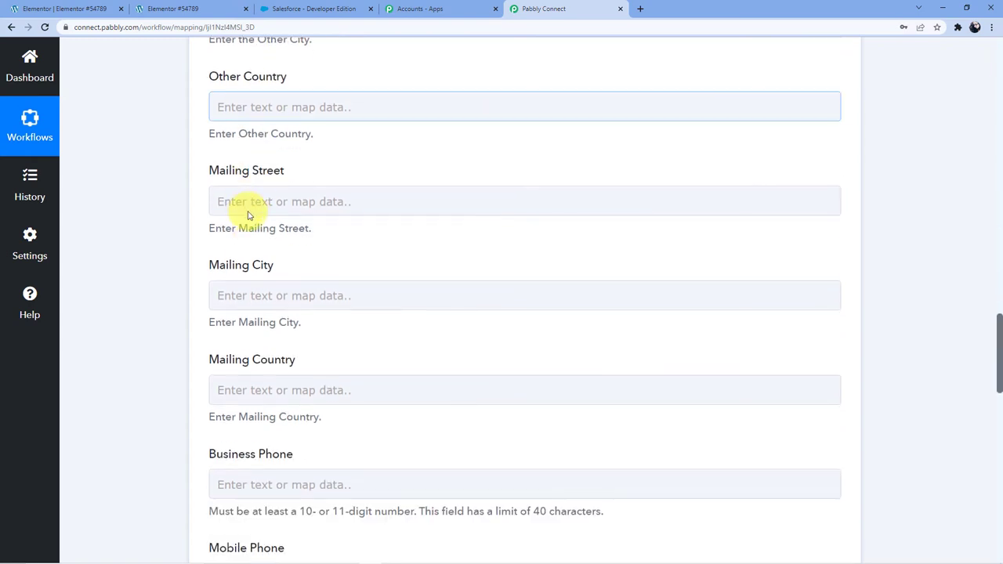
pyautogui.scroll(2, 253, 207)
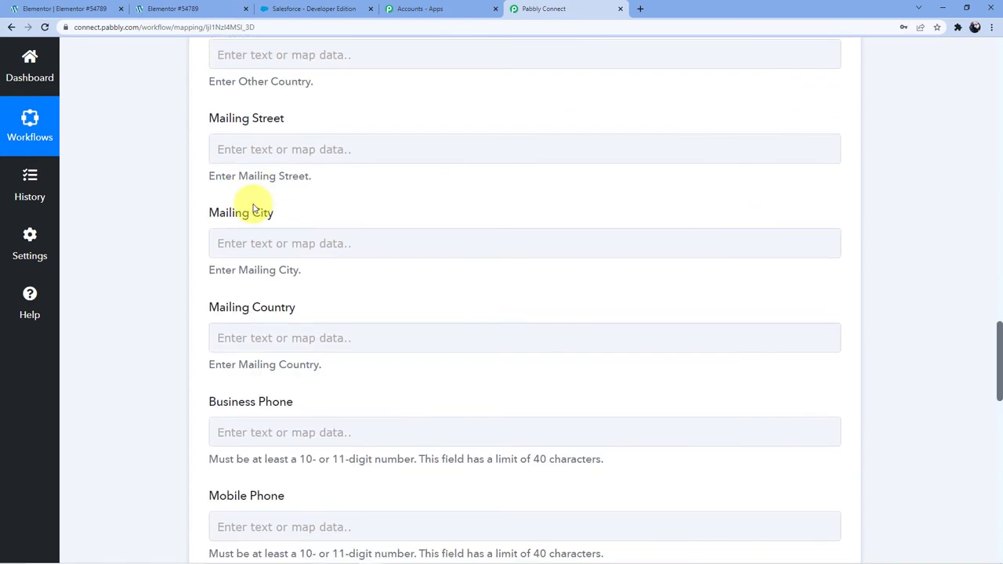
pyautogui.scroll(-3, 253, 205)
pyautogui.scroll(-1, 259, 235)
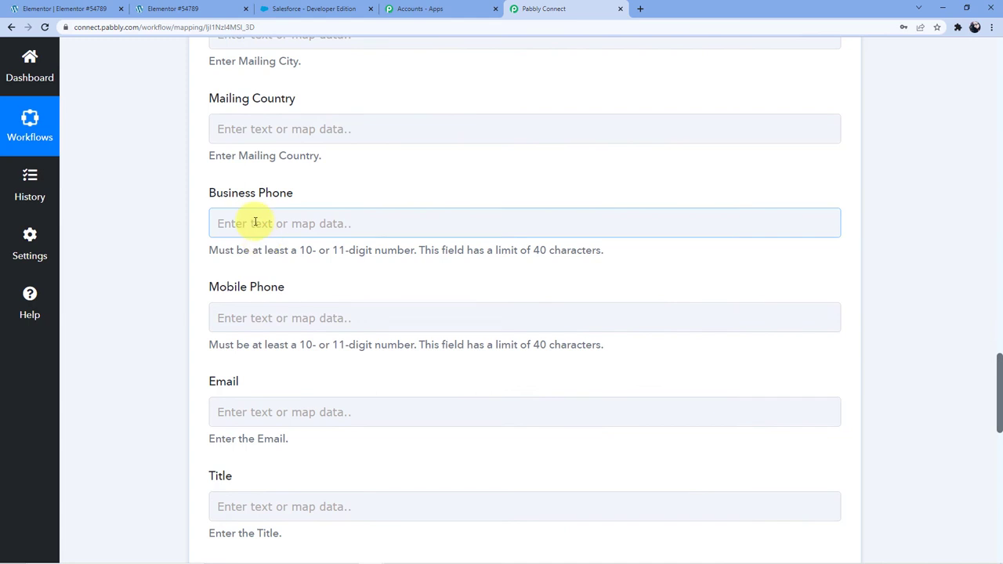
# Map the form's Contact Number to Mobile Phone and its Email to Email.
pyautogui.click(256, 316)
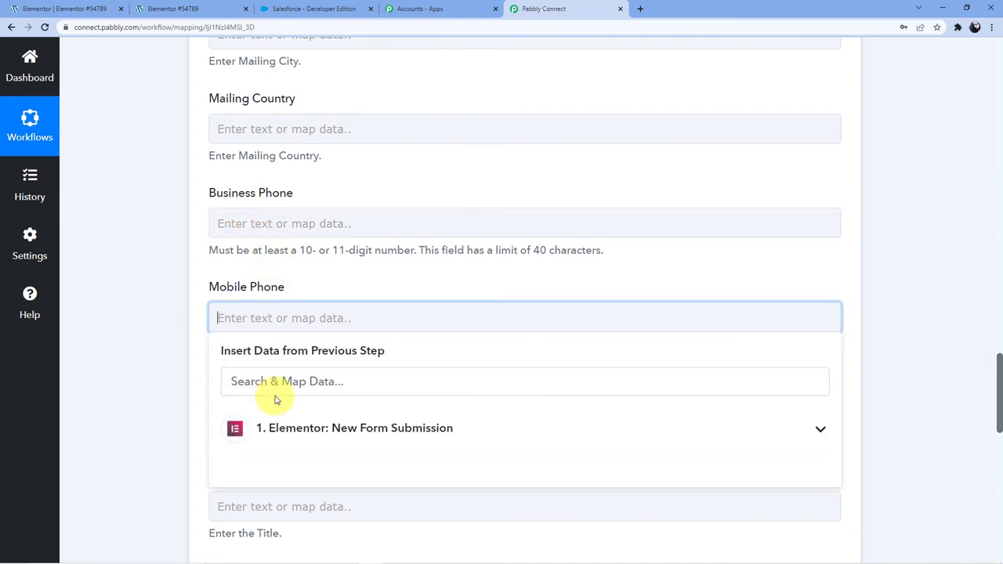
pyautogui.click(298, 431)
pyautogui.scroll(-5, 340, 387)
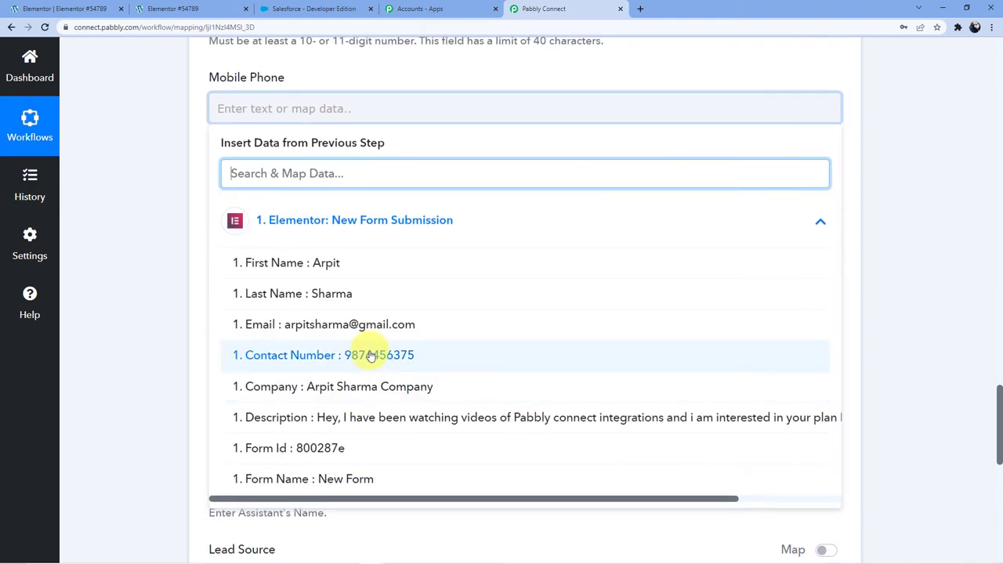
pyautogui.click(371, 305)
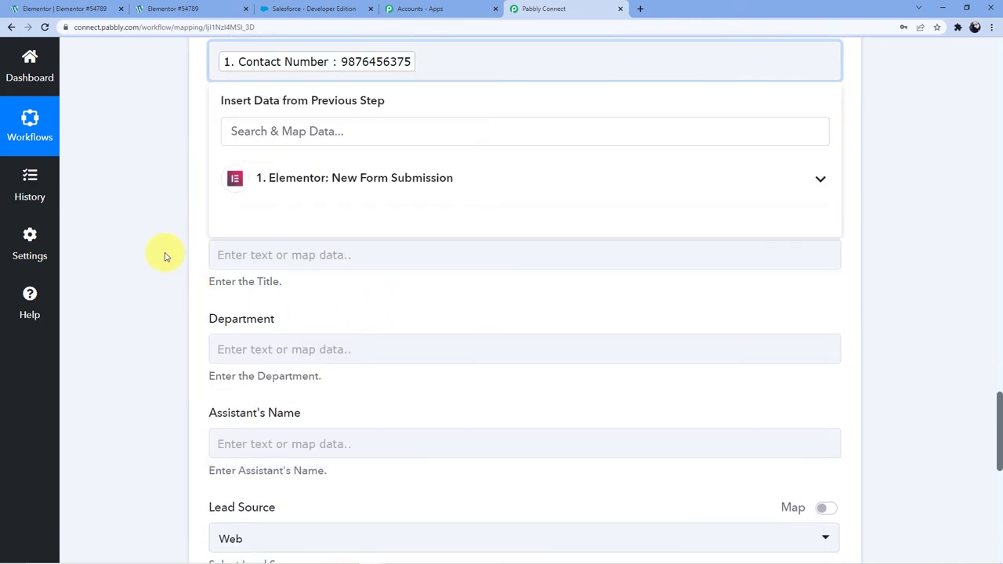
pyautogui.click(201, 300)
pyautogui.scroll(3, 212, 302)
pyautogui.scroll(-2, 243, 329)
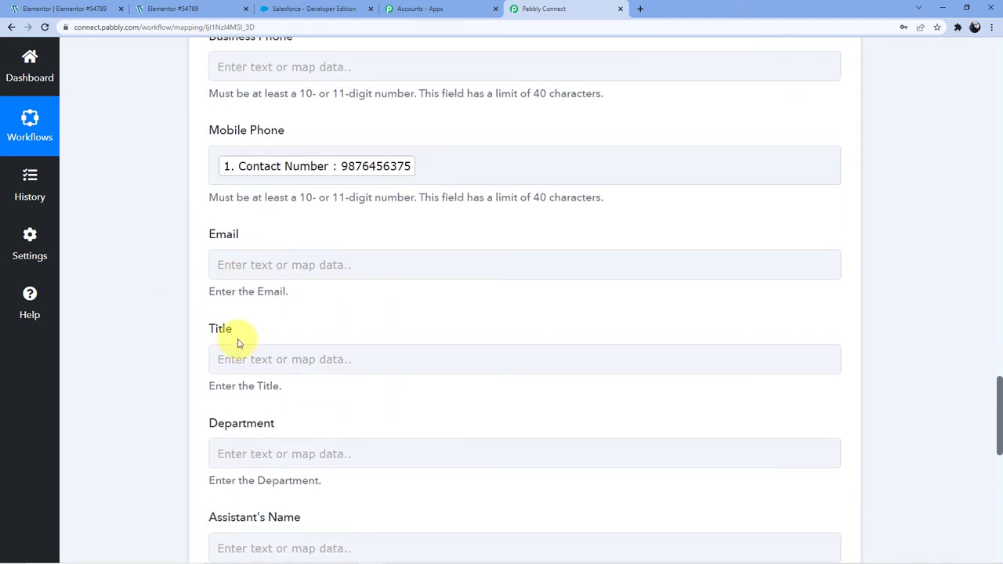
pyautogui.click(250, 268)
pyautogui.click(314, 376)
pyautogui.scroll(-3, 340, 381)
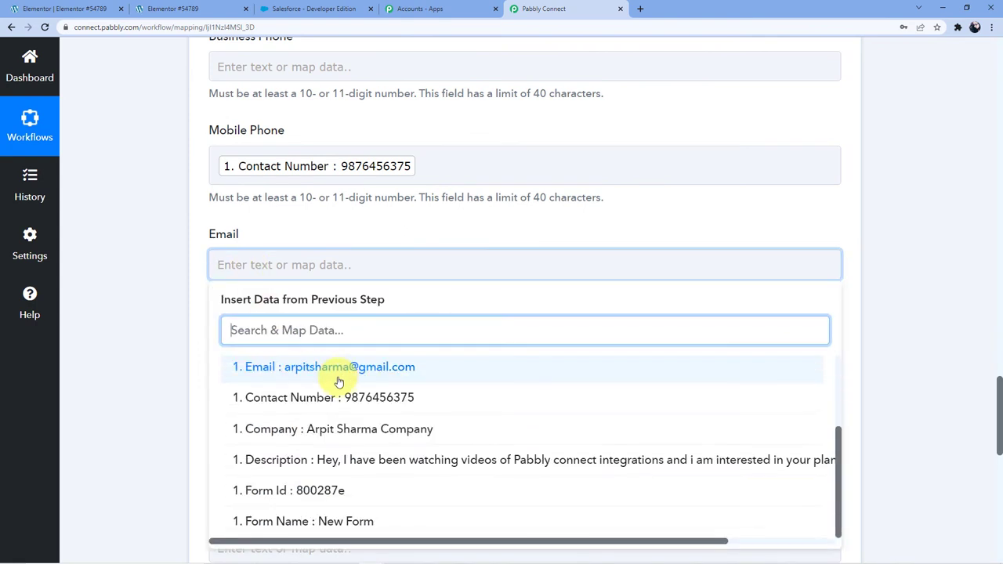
pyautogui.click(287, 367)
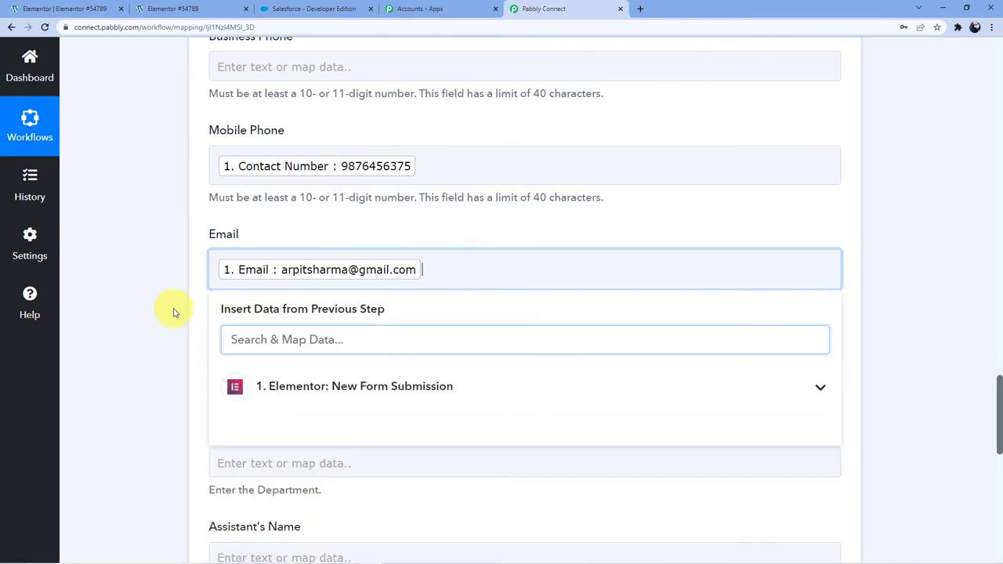
pyautogui.click(177, 314)
# Map the form's Company to Department and its Description to Description.
pyautogui.scroll(-2, 181, 353)
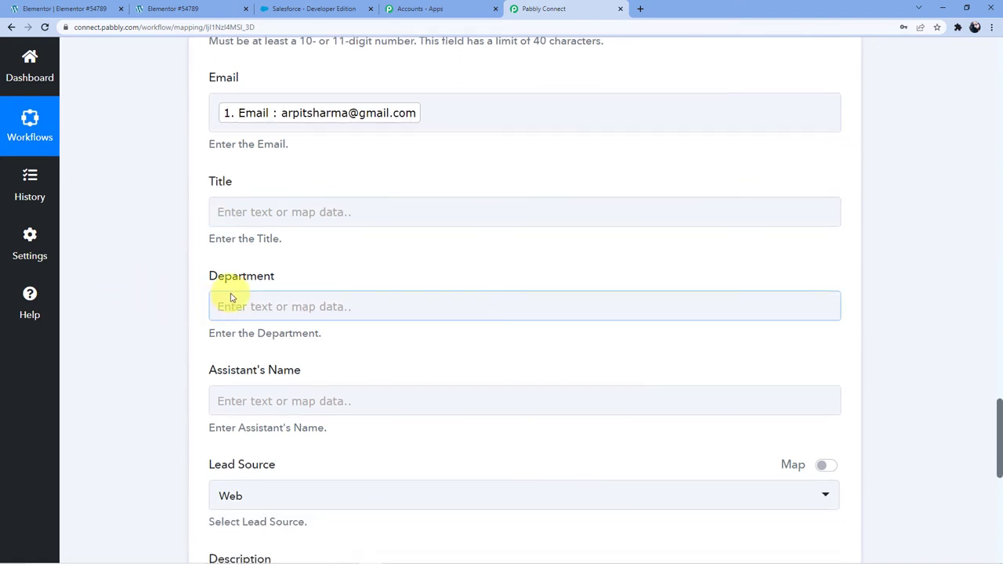
pyautogui.click(231, 298)
pyautogui.click(320, 405)
pyautogui.scroll(-5, 347, 354)
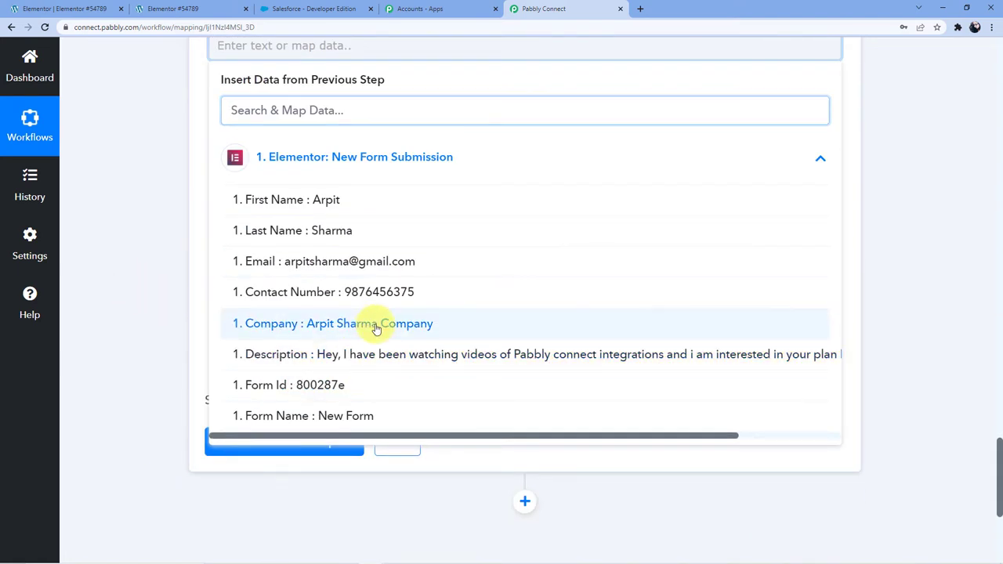
pyautogui.click(376, 325)
pyautogui.click(138, 270)
pyautogui.click(253, 246)
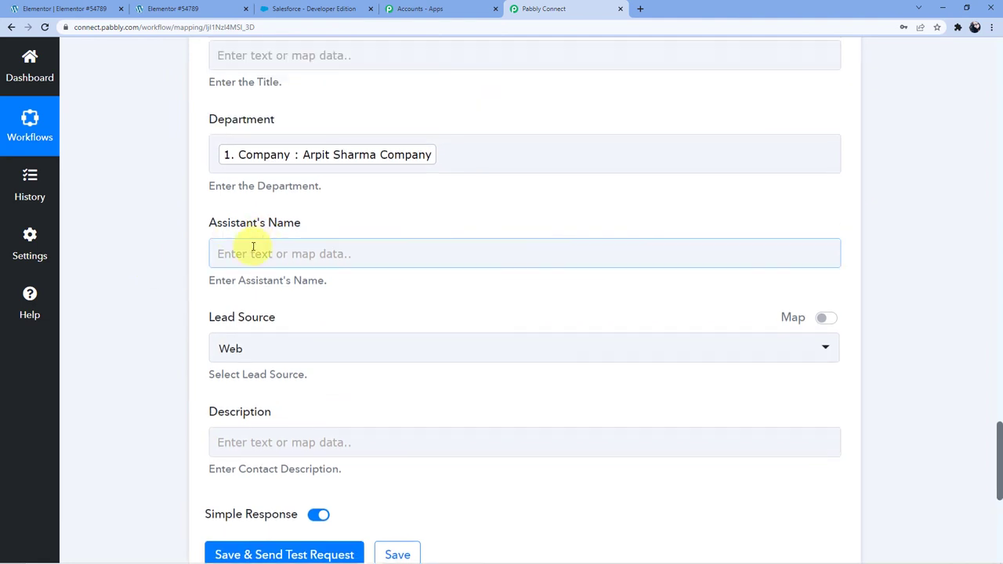
pyautogui.scroll(-2, 257, 298)
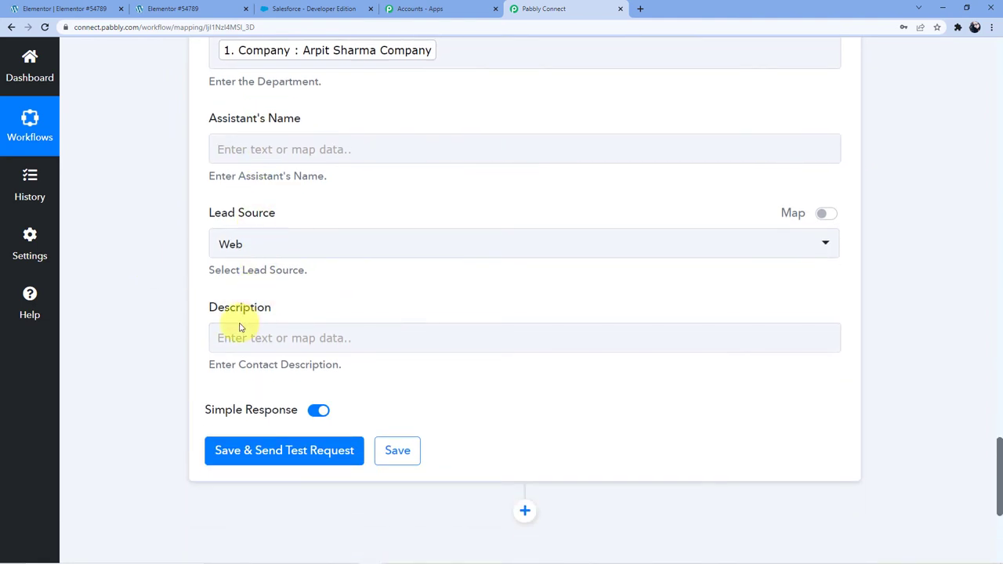
pyautogui.click(235, 336)
pyautogui.scroll(-3, 278, 266)
pyautogui.click(287, 291)
pyautogui.scroll(-1, 358, 345)
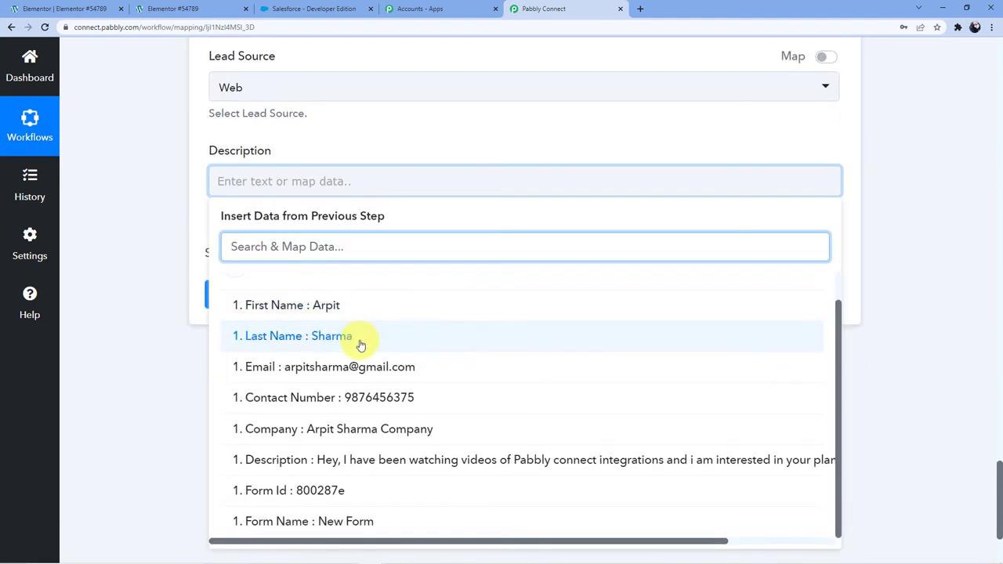
pyautogui.click(470, 463)
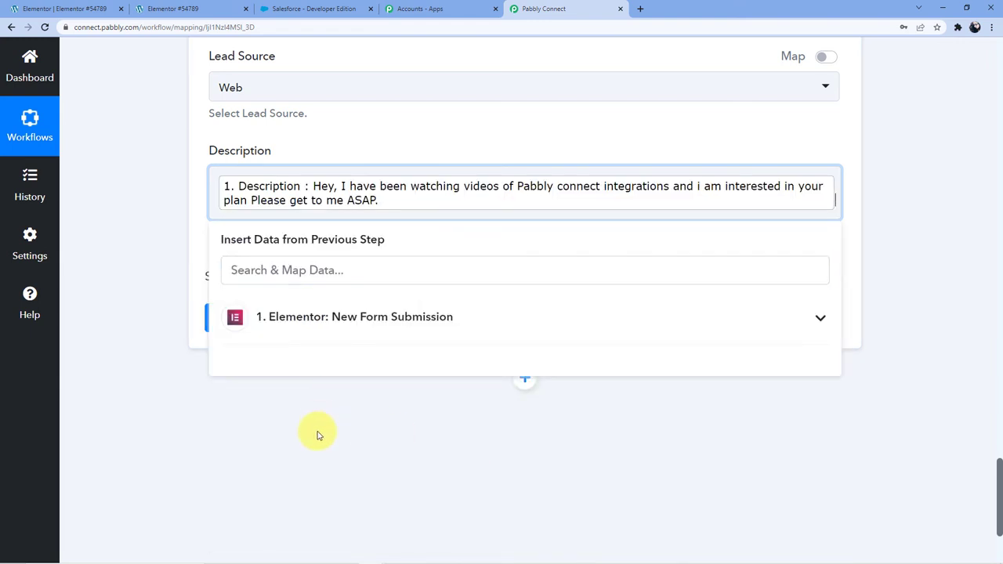
pyautogui.click(319, 433)
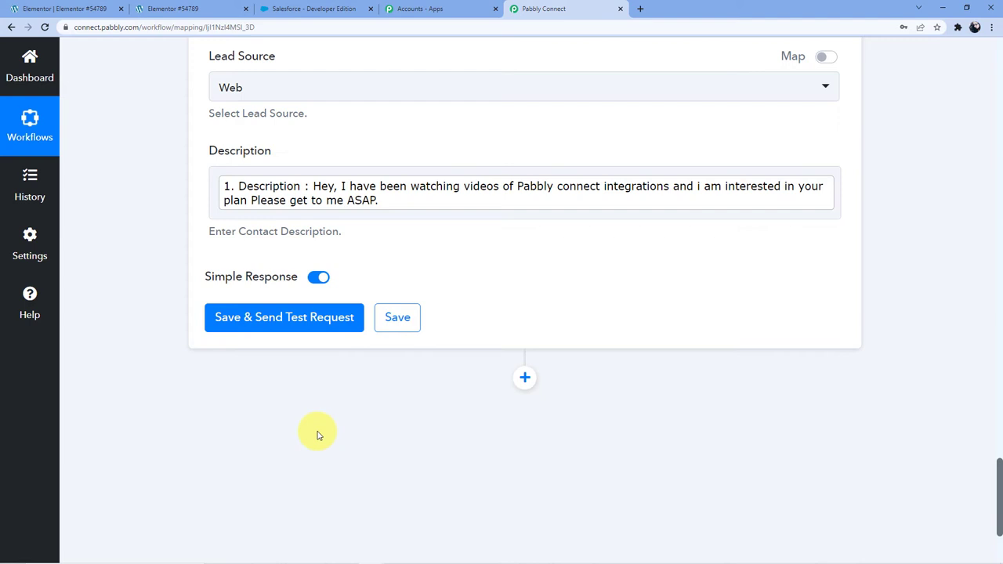
# Save and test the Create Contact action, getting Success 1 with a new contact Id.
pyautogui.click(259, 315)
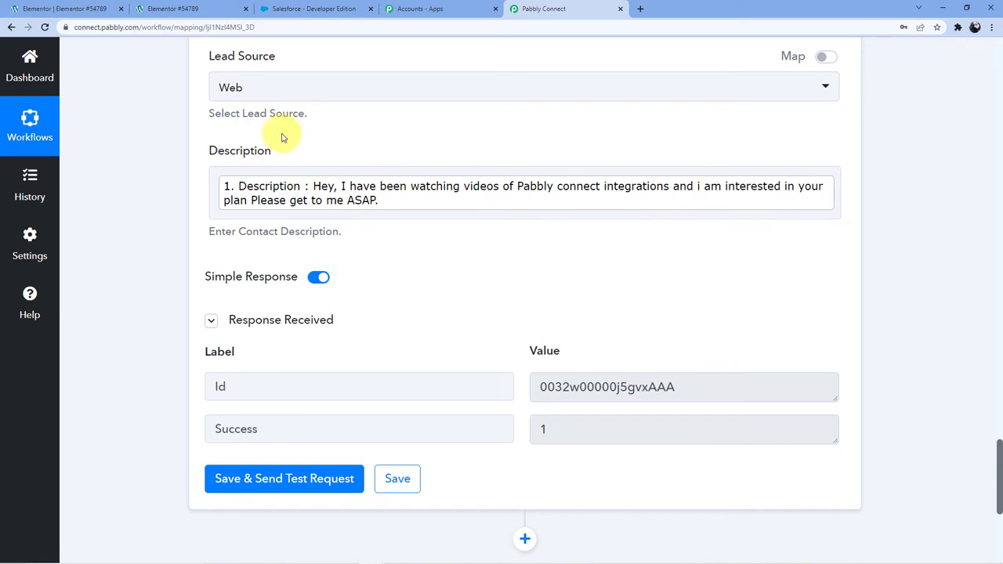
pyautogui.click(345, 8)
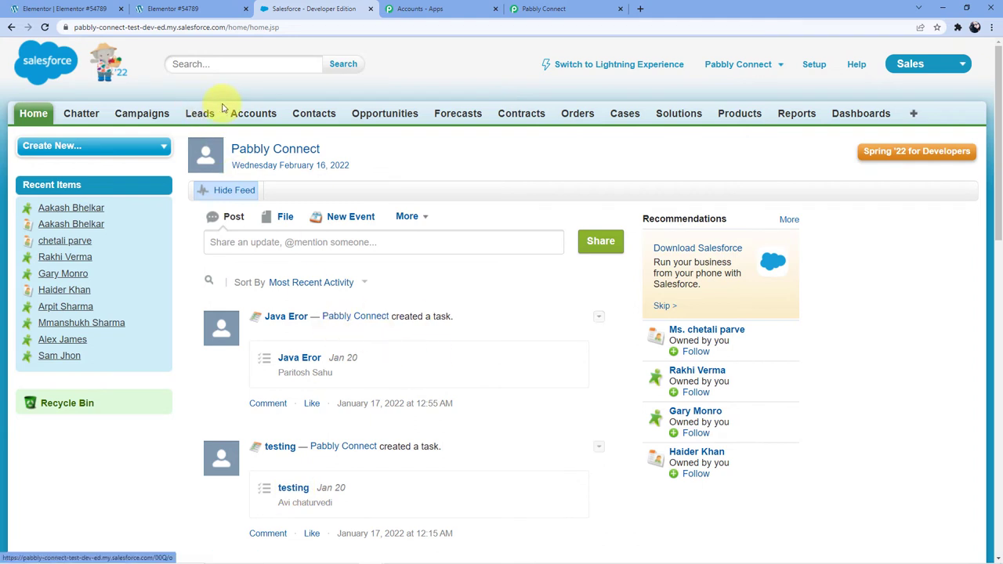
# Open the newest Salesforce contact and verify its mobile, email, department, Web lead source and description.
pyautogui.click(327, 120)
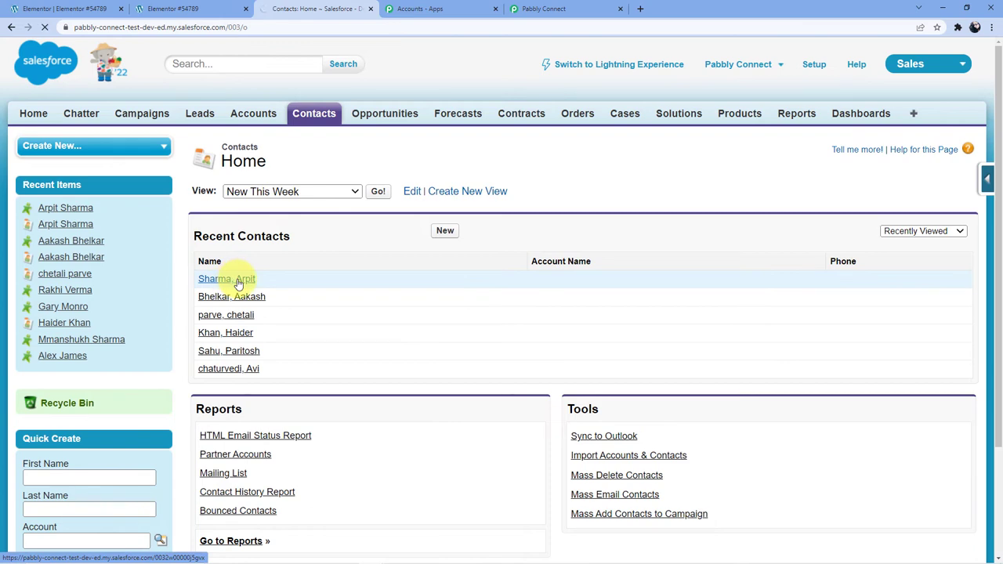
pyautogui.click(239, 282)
pyautogui.scroll(-2, 423, 298)
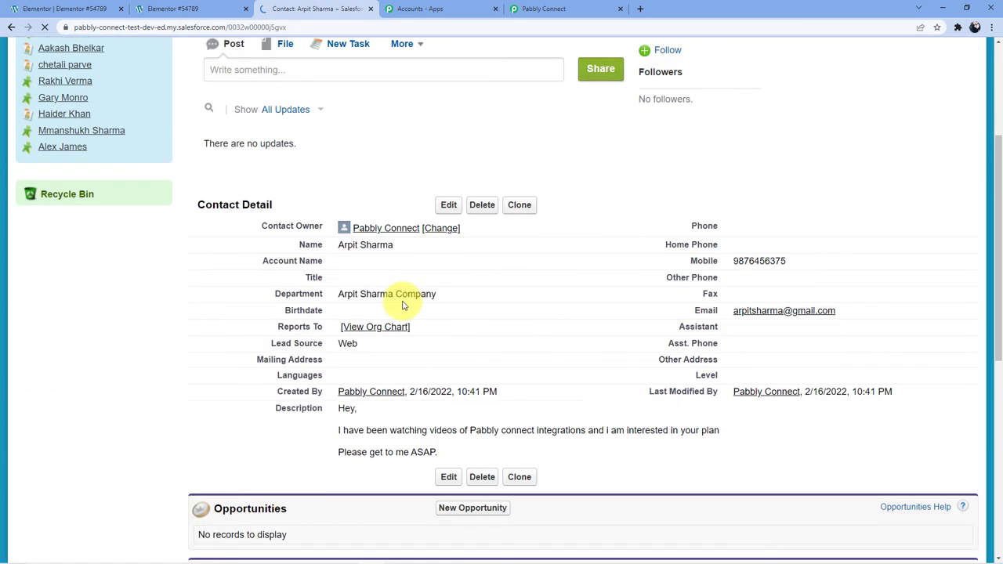
pyautogui.scroll(-1, 400, 299)
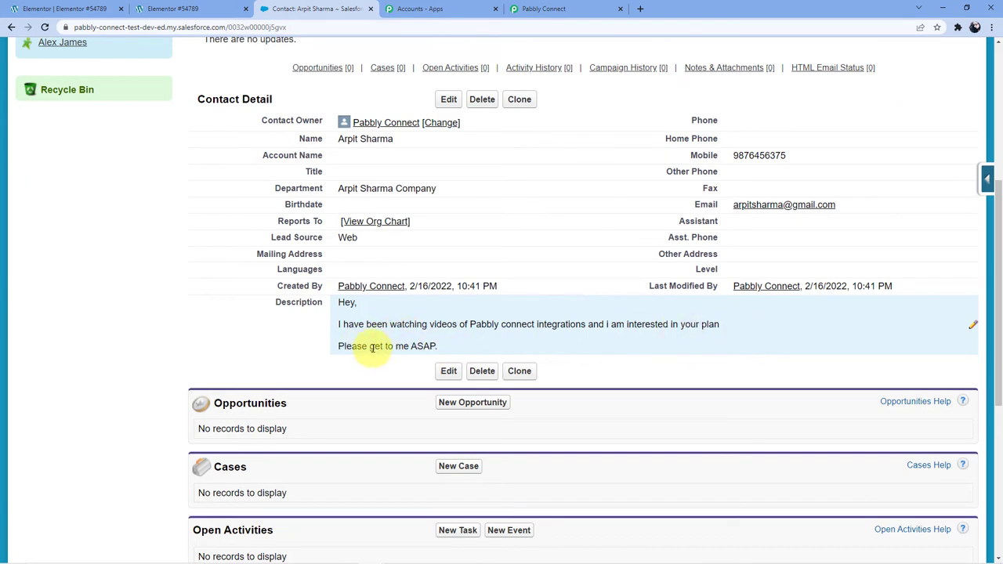
pyautogui.scroll(3, 384, 346)
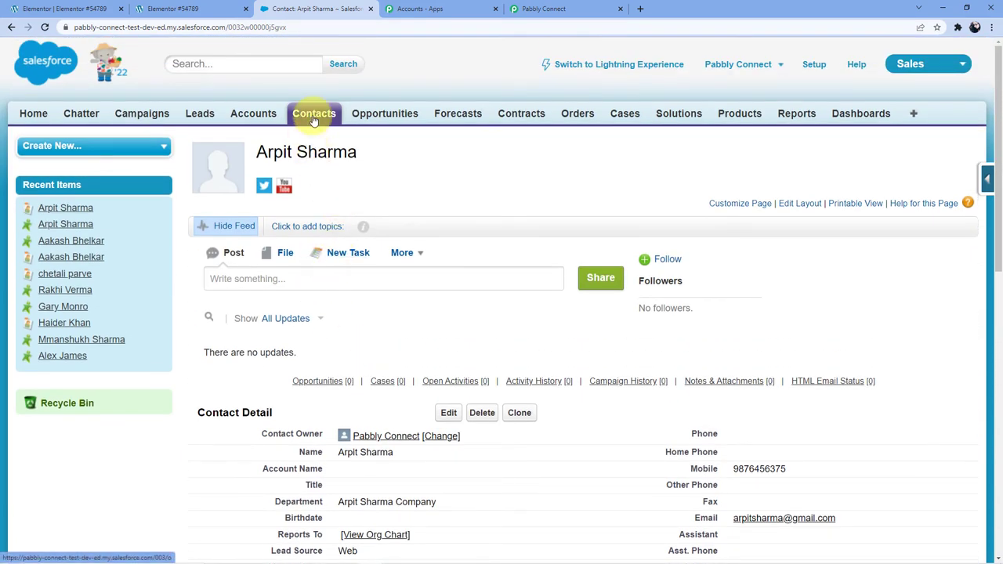
pyautogui.click(11, 28)
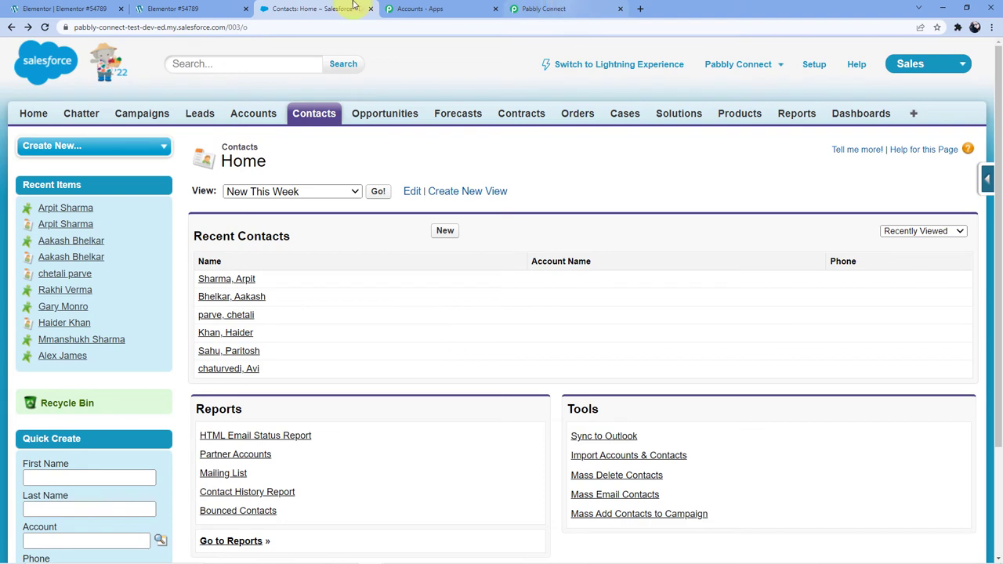
pyautogui.click(157, 9)
pyautogui.scroll(3, 347, 257)
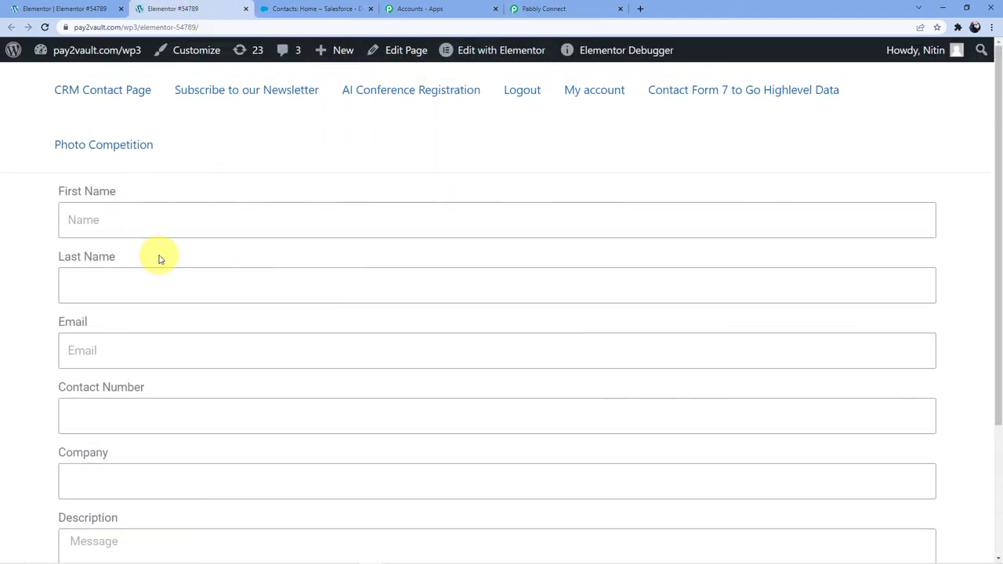
# Fill in the test contact's first name, last name and email address on the form.
pyautogui.click(122, 209)
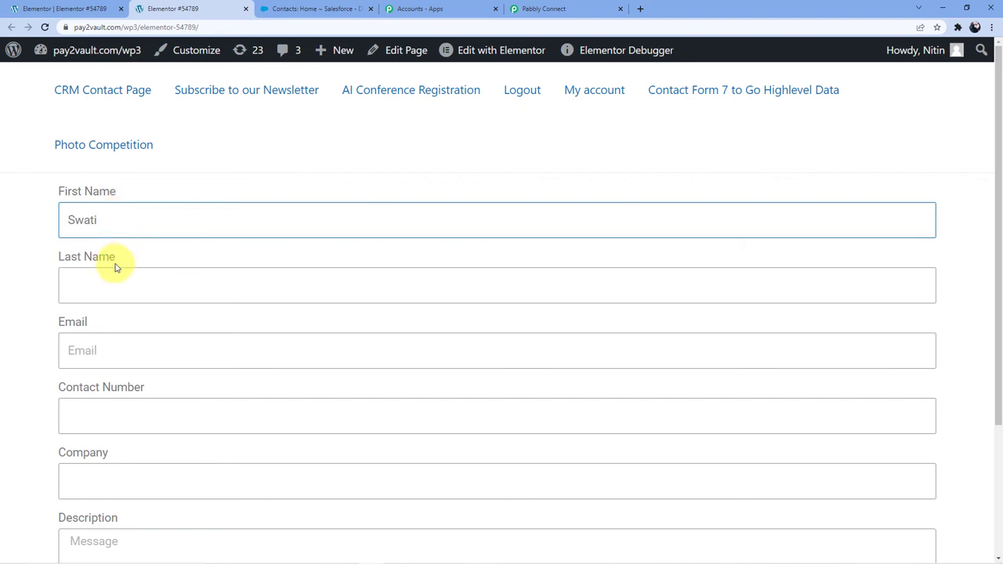
pyautogui.click(113, 276)
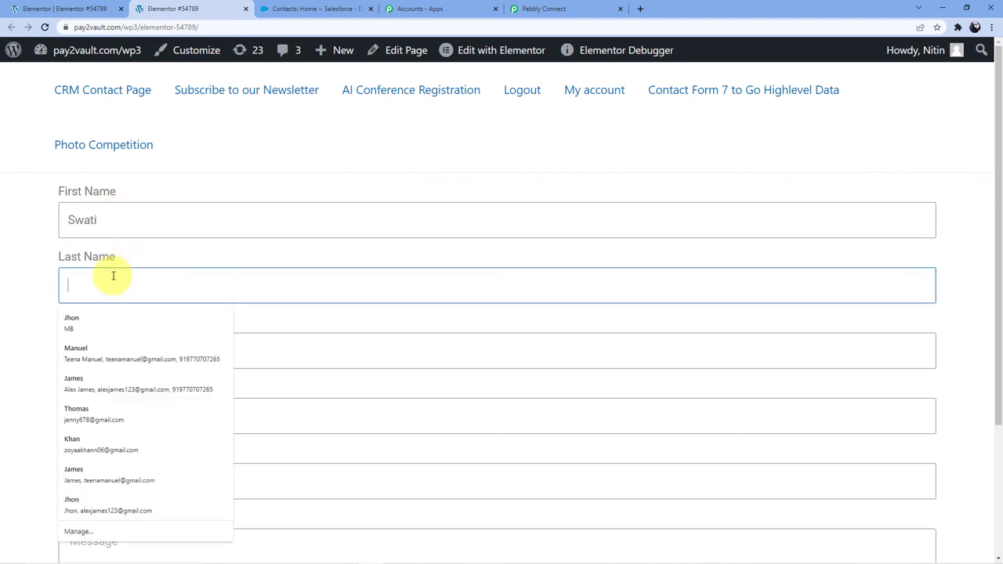
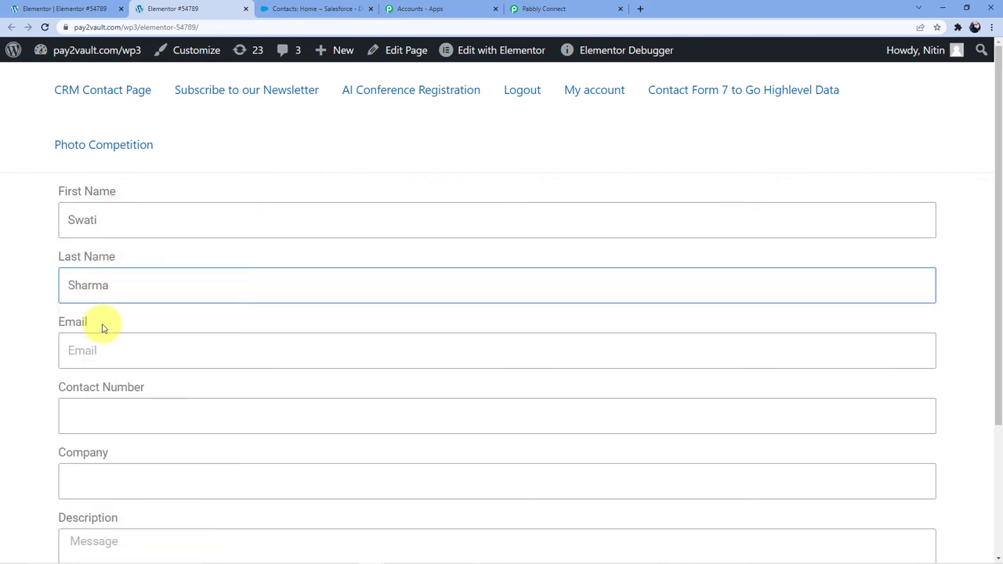
pyautogui.click(102, 343)
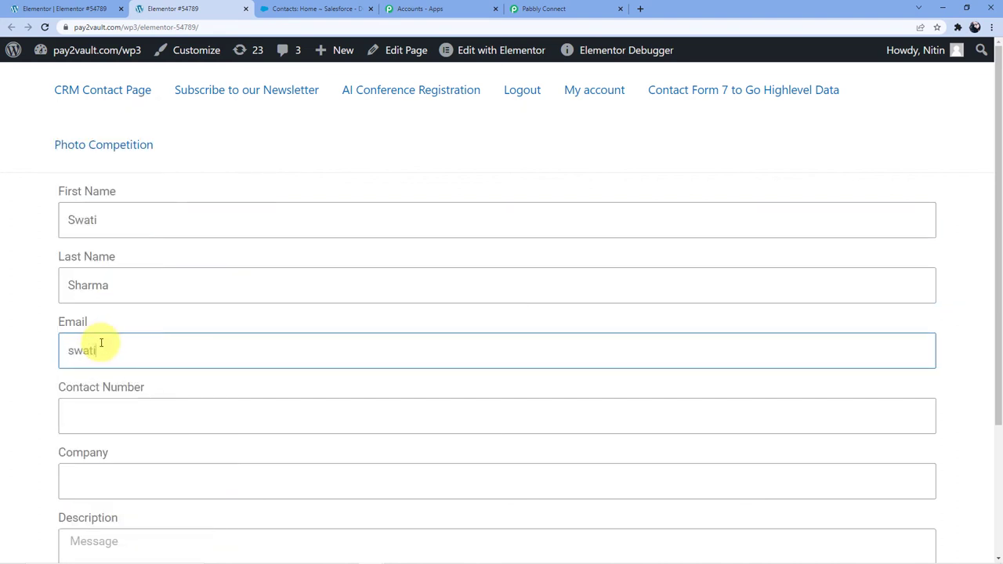
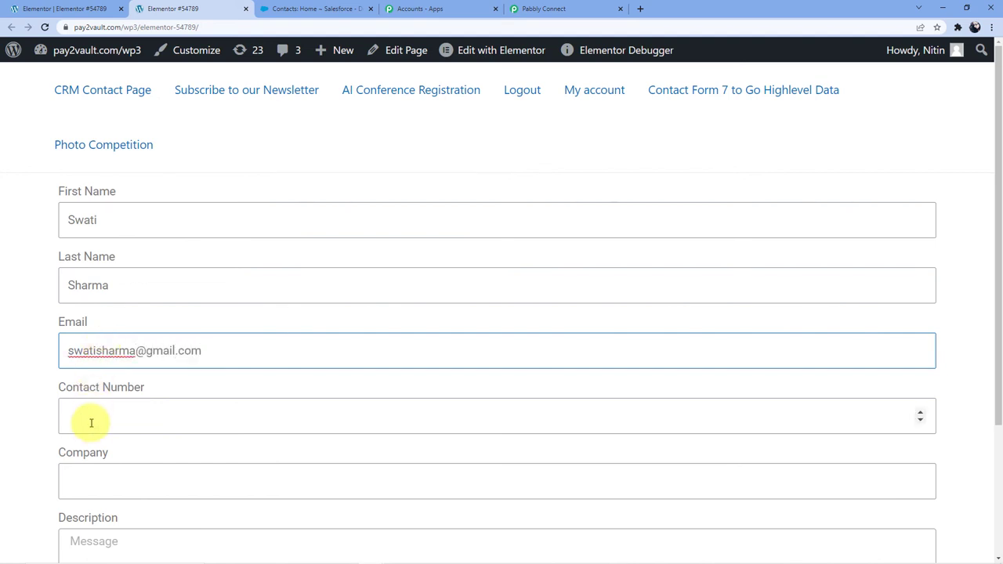
# Enter the test contact's phone number and company name in the form.
pyautogui.click(91, 428)
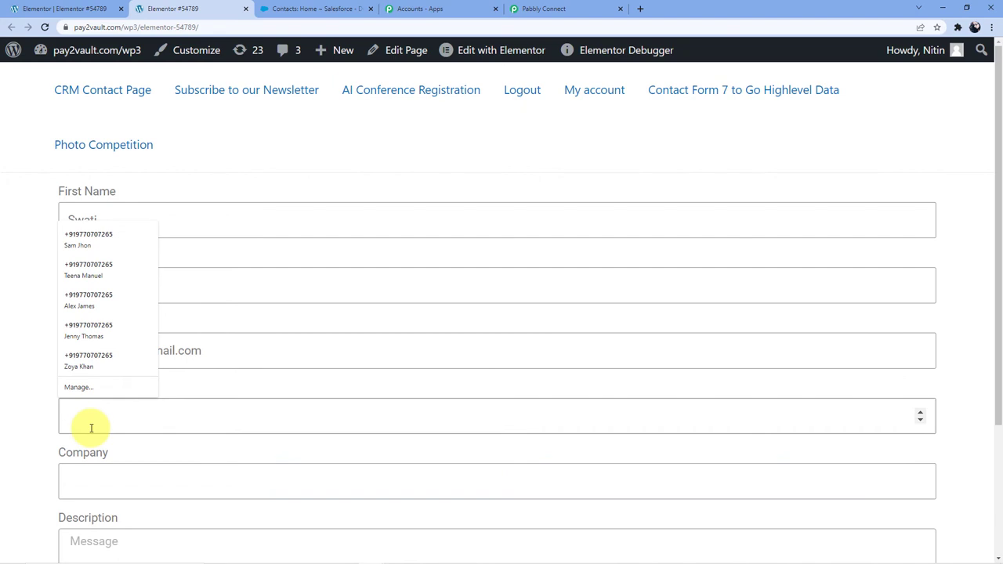
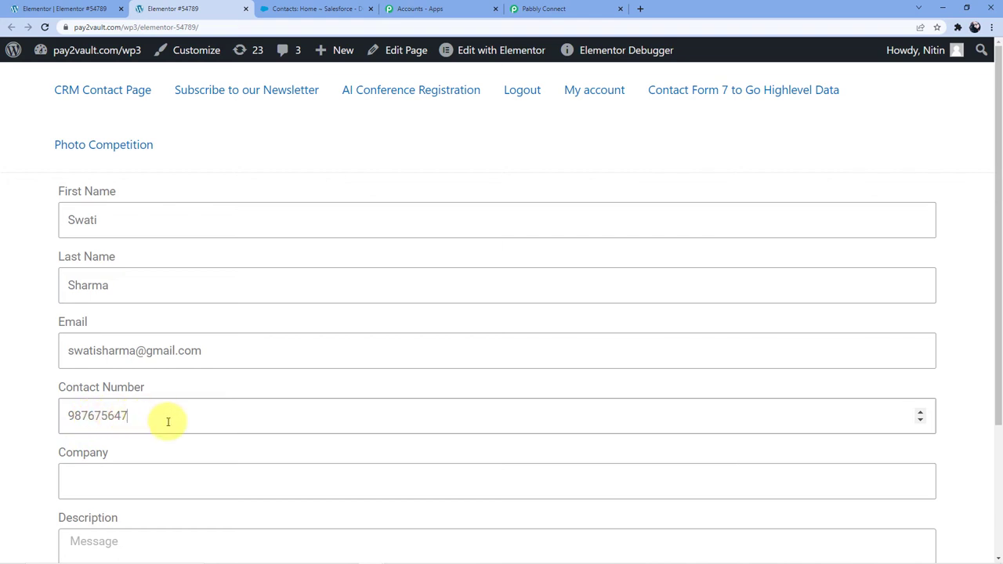
pyautogui.scroll(-2, 148, 400)
pyautogui.click(129, 382)
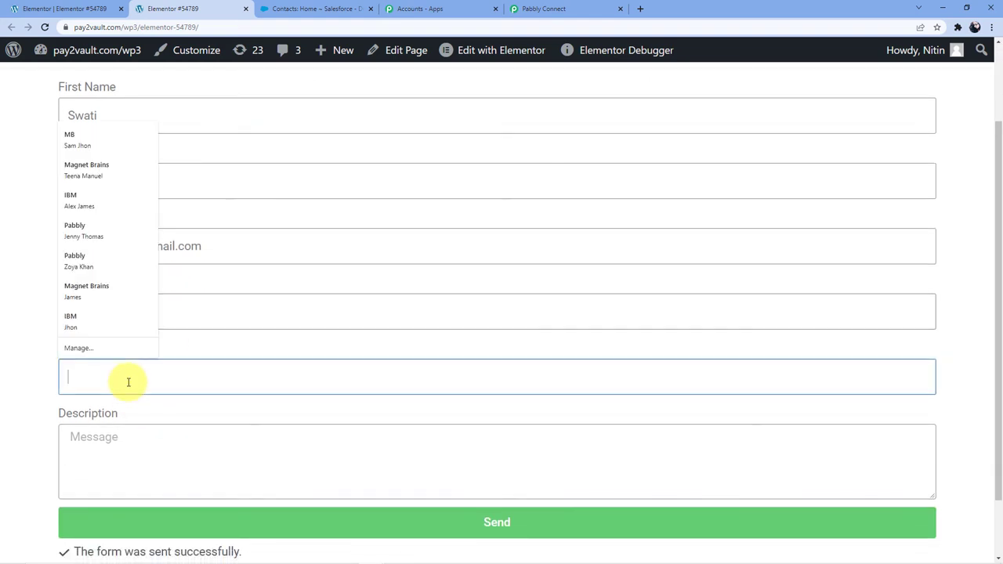
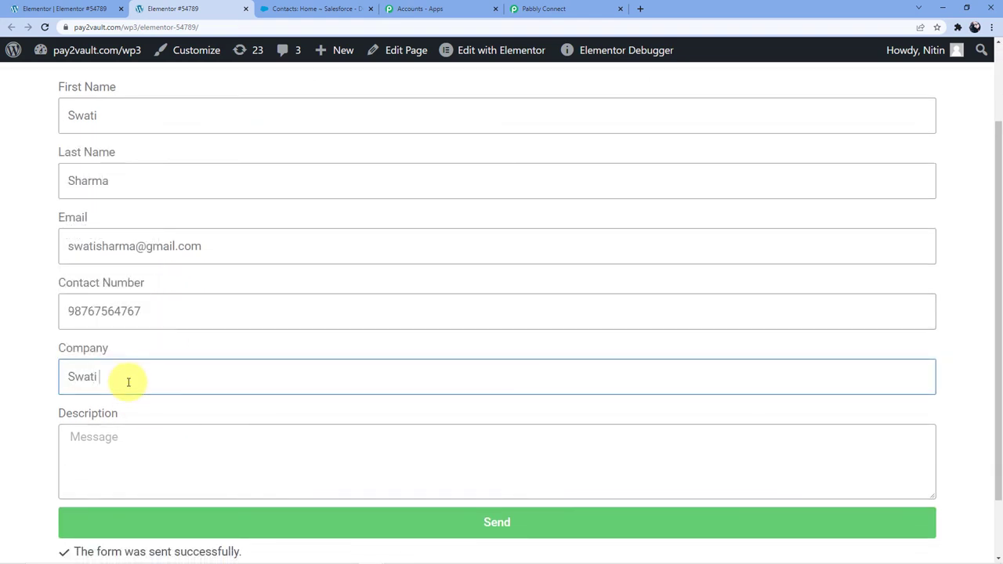
pyautogui.click(98, 448)
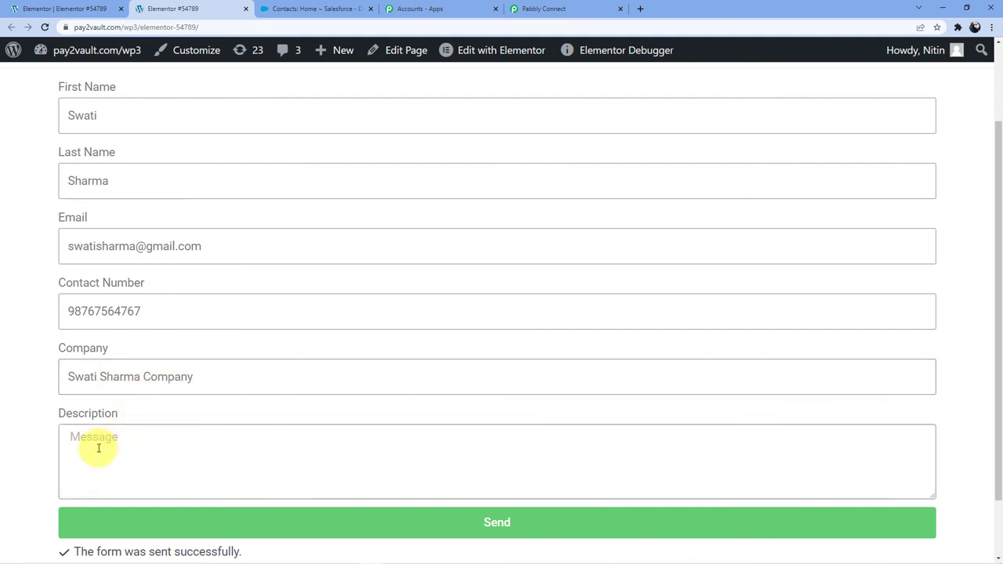
# Type a Description saying you watch the pabbly form builder videos, are interested, and asking for a reply.
pyautogui.write('Hello')
pyautogui.write(' Sir, ')
pyautogui.write('I have')
pyautogui.write(' bee')
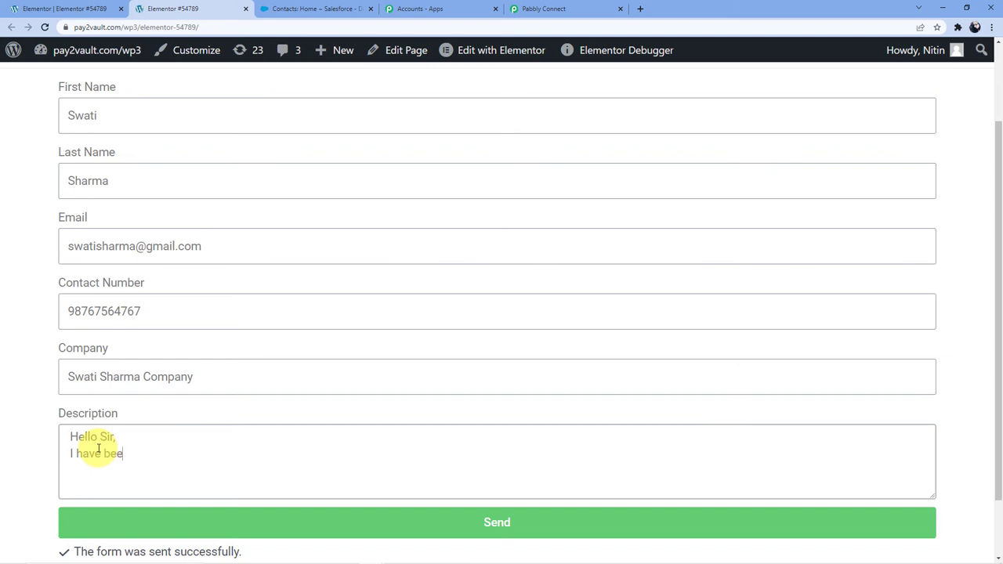
pyautogui.write('n watching a')
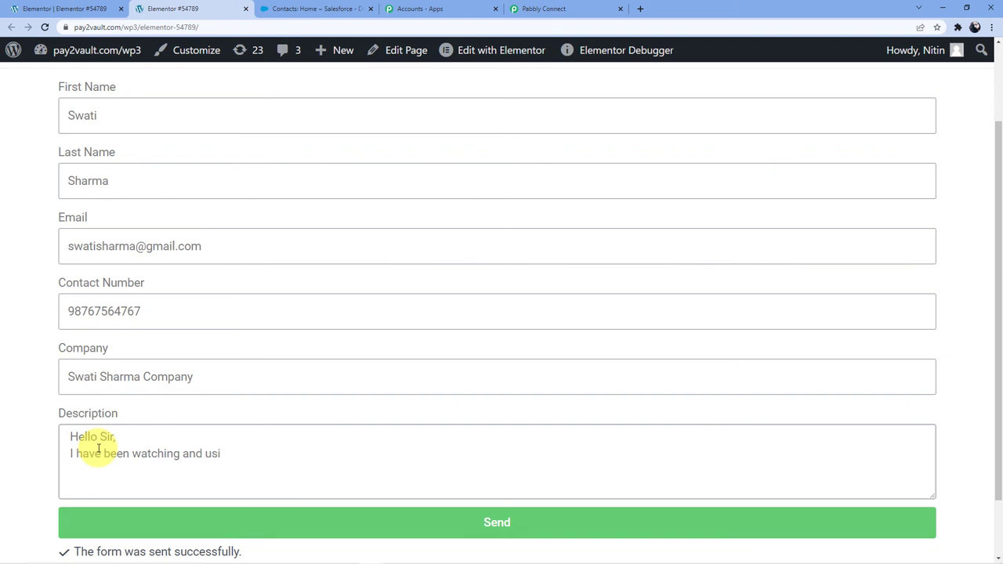
pyautogui.press('BackSpace')
pyautogui.write('your videos ')
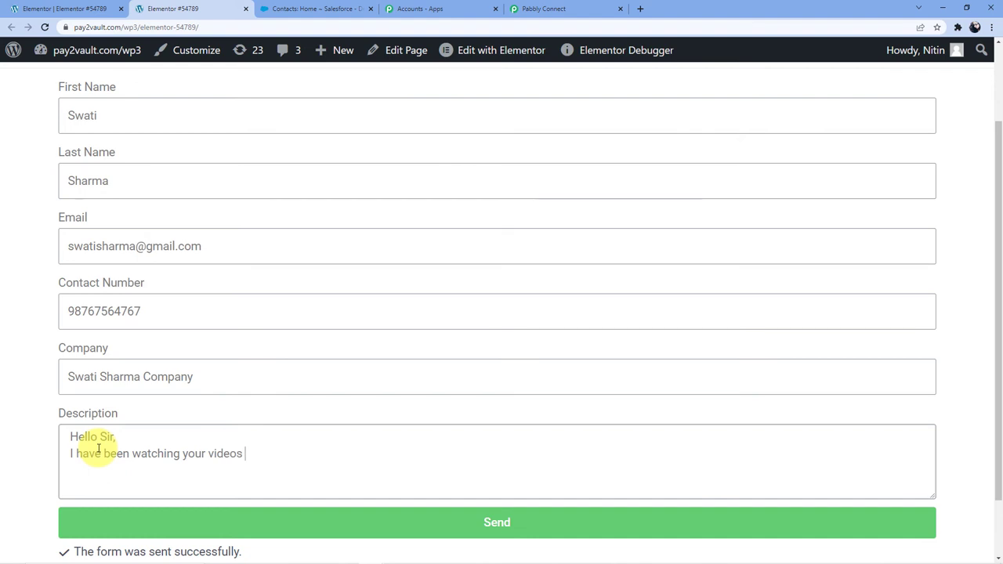
pyautogui.write('on pabbly form builder and ')
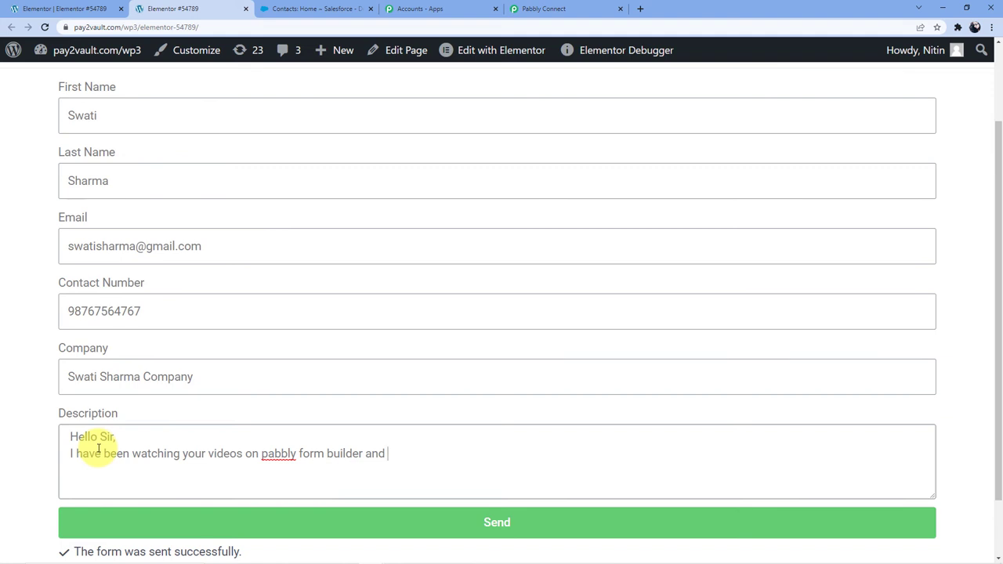
pyautogui.write('i am interested')
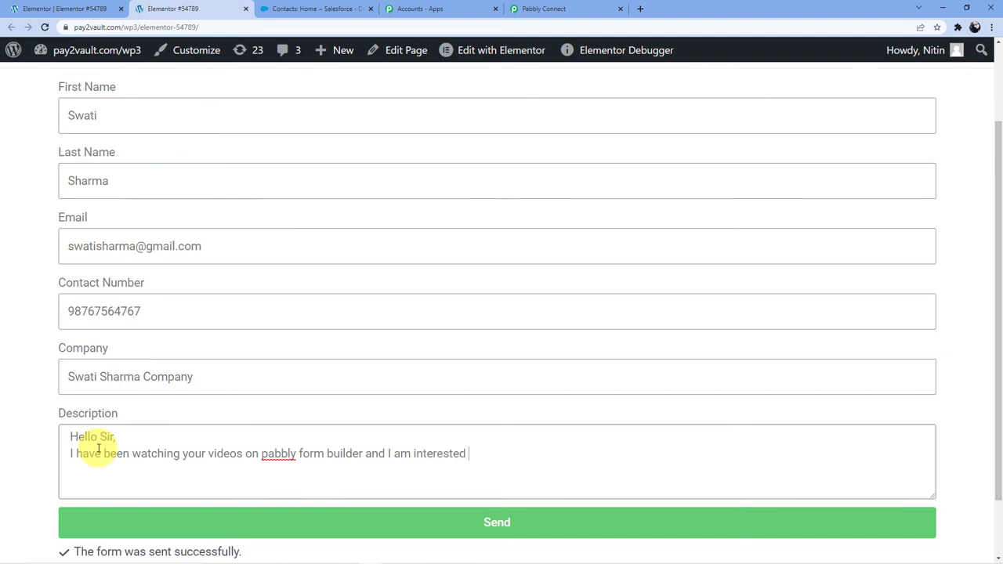
pyautogui.write(' in the same .')
pyautogui.press('Return')
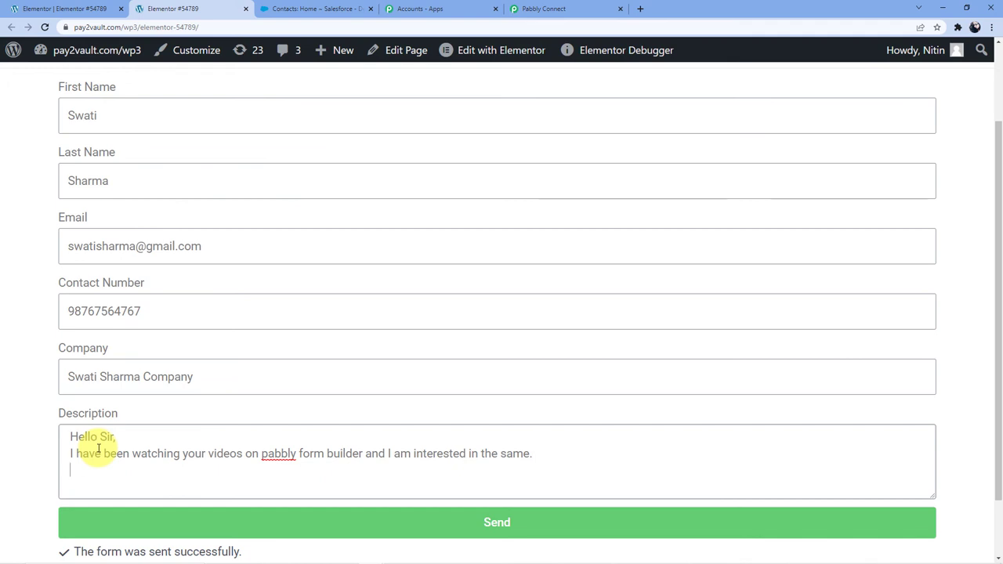
pyautogui.write('Please reply')
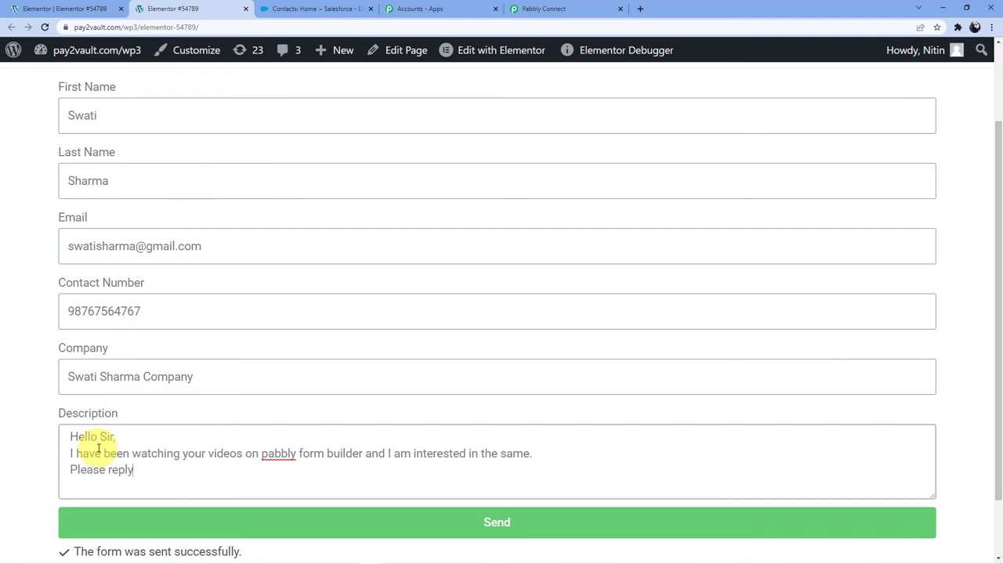
pyautogui.write(' me bacl')
pyautogui.press('BackSpace')
pyautogui.press('BackSpace')
pyautogui.write('k so that we can ')
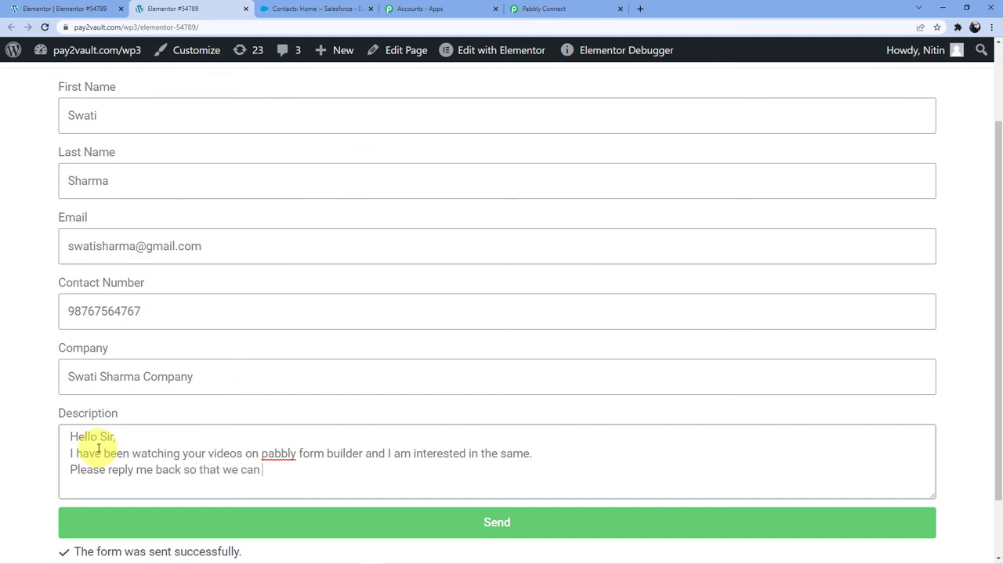
pyautogui.write('talk')
pyautogui.press('BackSpace')
pyautogui.write('lk about it')
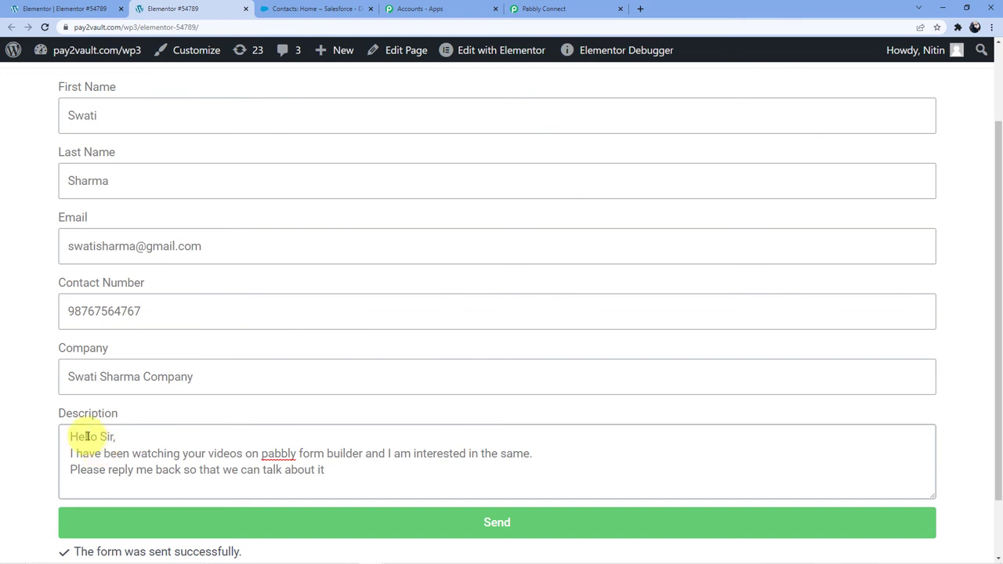
# Capitalize 'Pabbly', 'Form' and 'Builder' in the Description message.
pyautogui.doubleClick(267, 455)
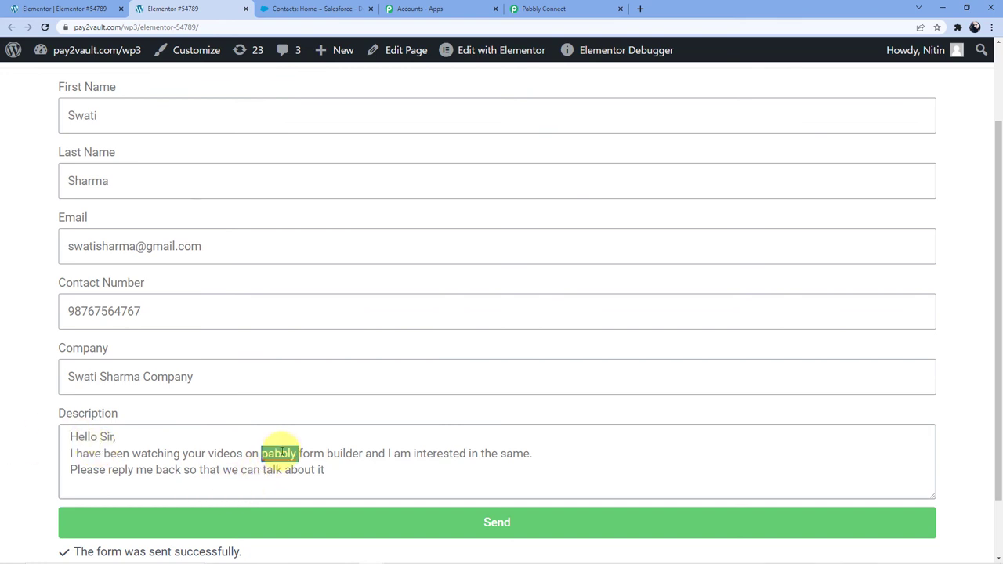
pyautogui.rightClick(280, 453)
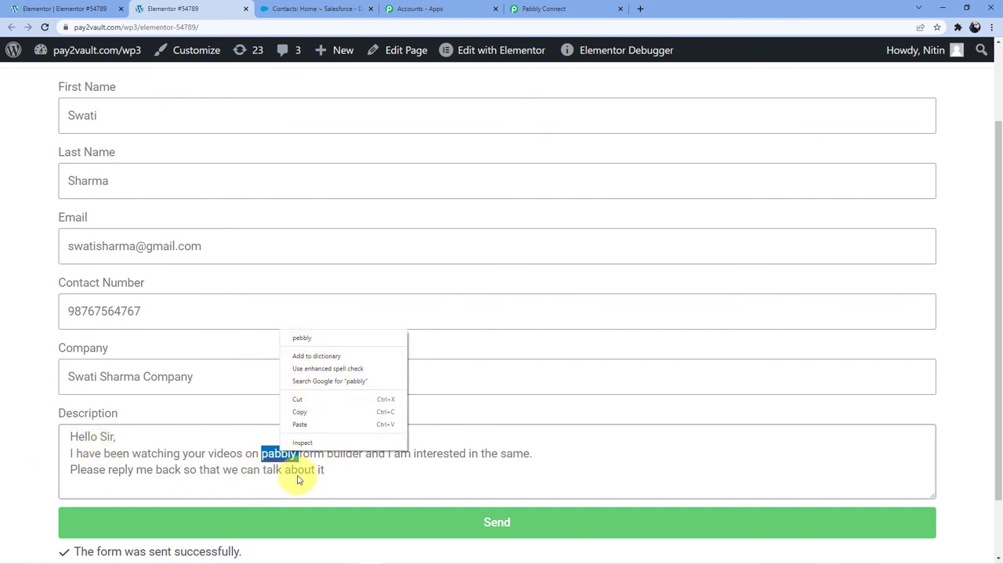
pyautogui.click(268, 454)
pyautogui.press('BackSpace')
pyautogui.write('P')
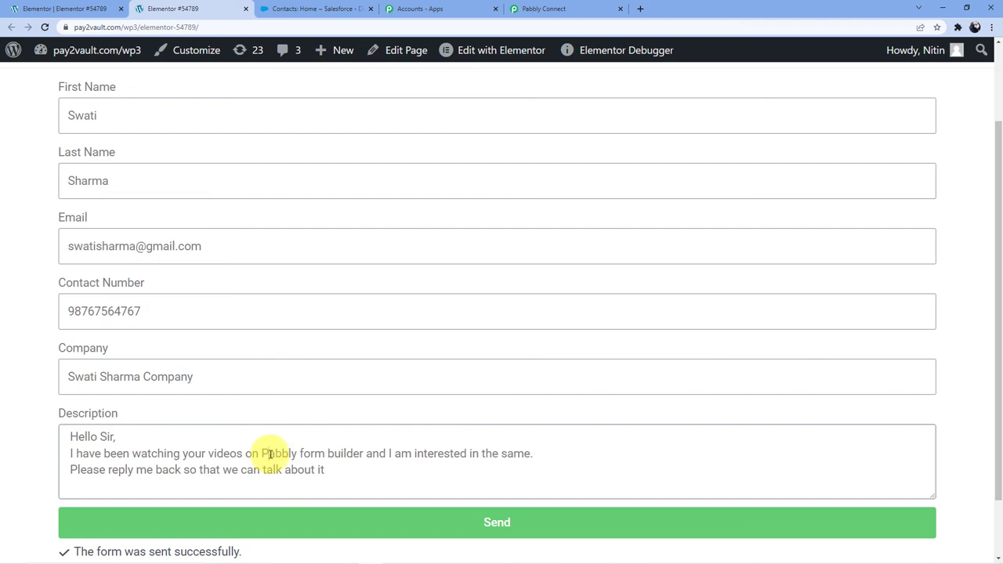
pyautogui.click(455, 465)
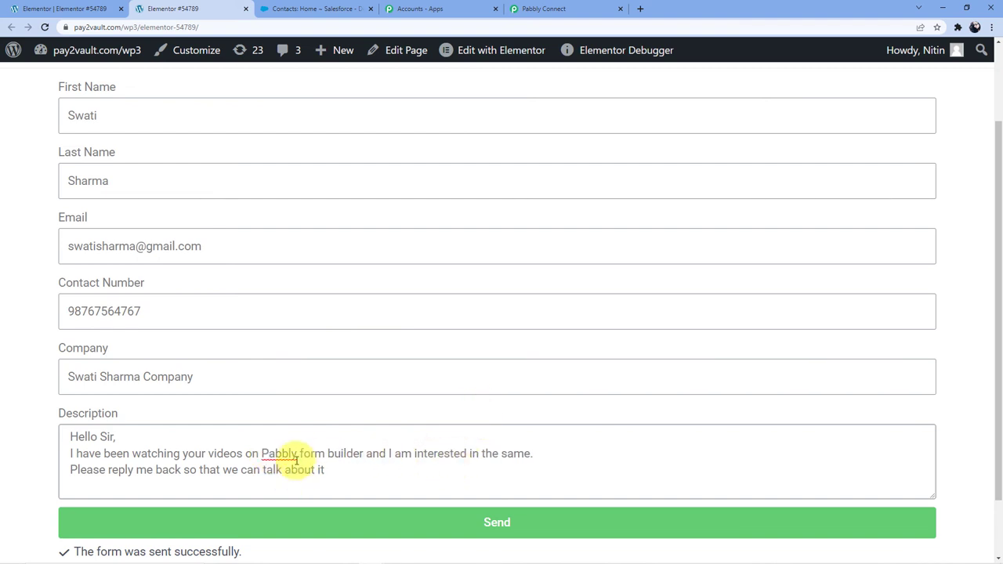
pyautogui.click(302, 453)
pyautogui.press('Delete')
pyautogui.write('F')
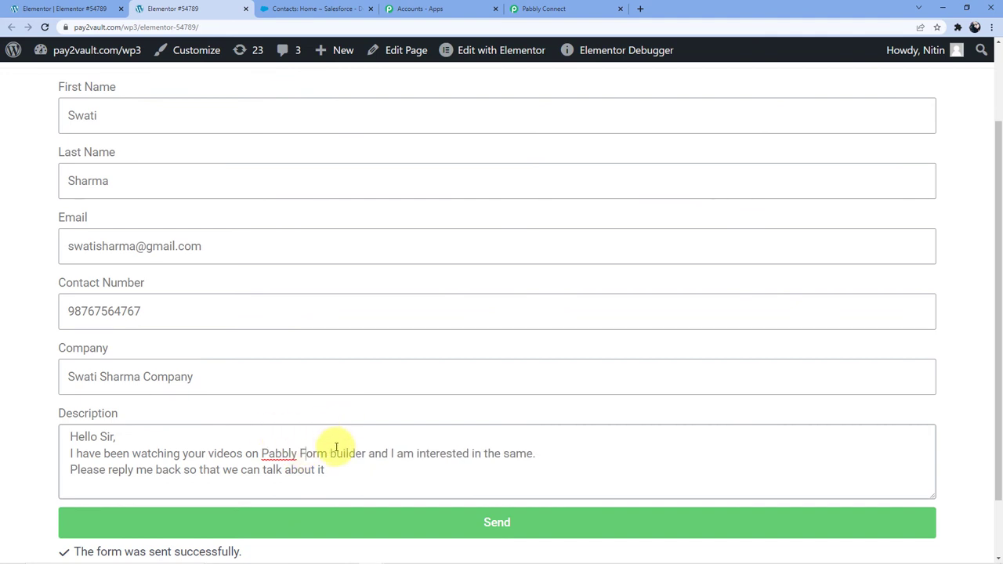
pyautogui.click(337, 453)
pyautogui.press('BackSpace')
pyautogui.write('B')
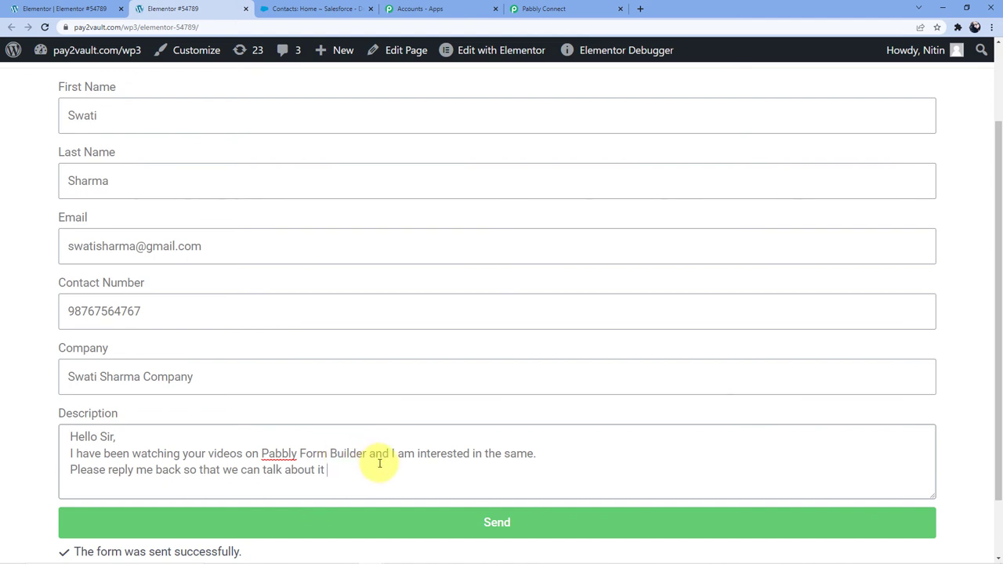
pyautogui.scroll(-1, 345, 459)
# Submit the second test entry and return to the Salesforce Contacts page.
pyautogui.click(337, 458)
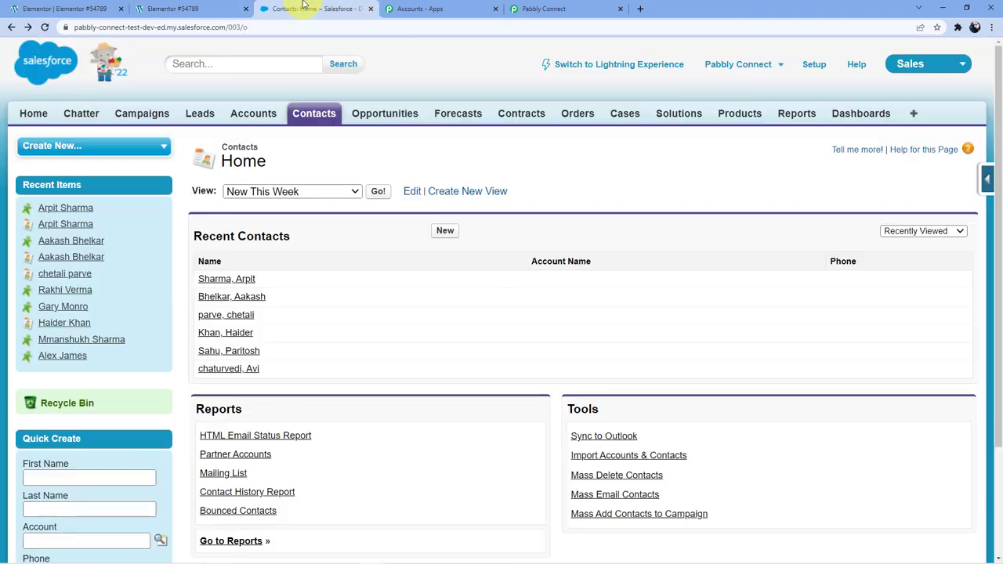
pyautogui.click(304, 9)
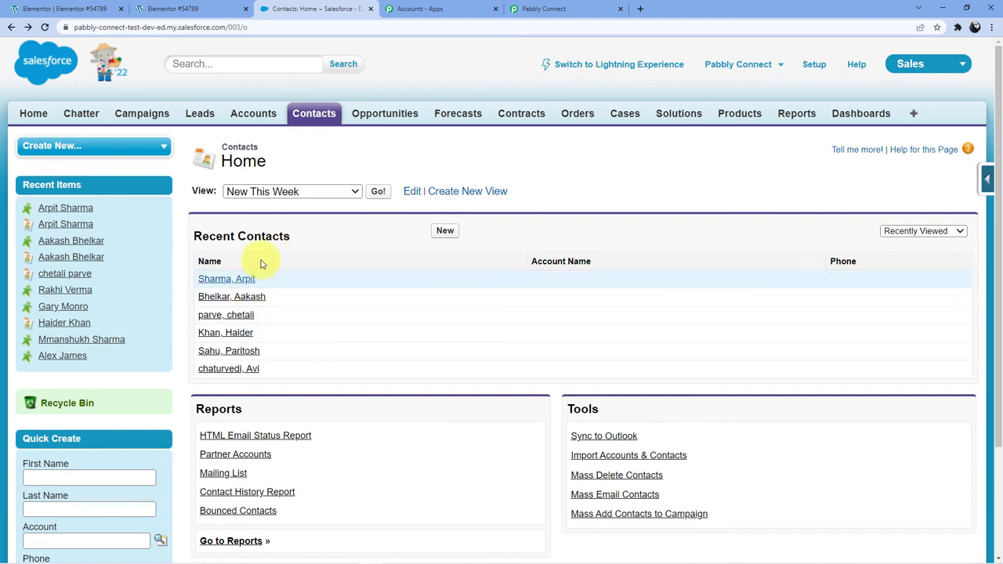
# Reload Salesforce Contacts and open the new contact to check its mobile, email, department and description.
pyautogui.click(46, 28)
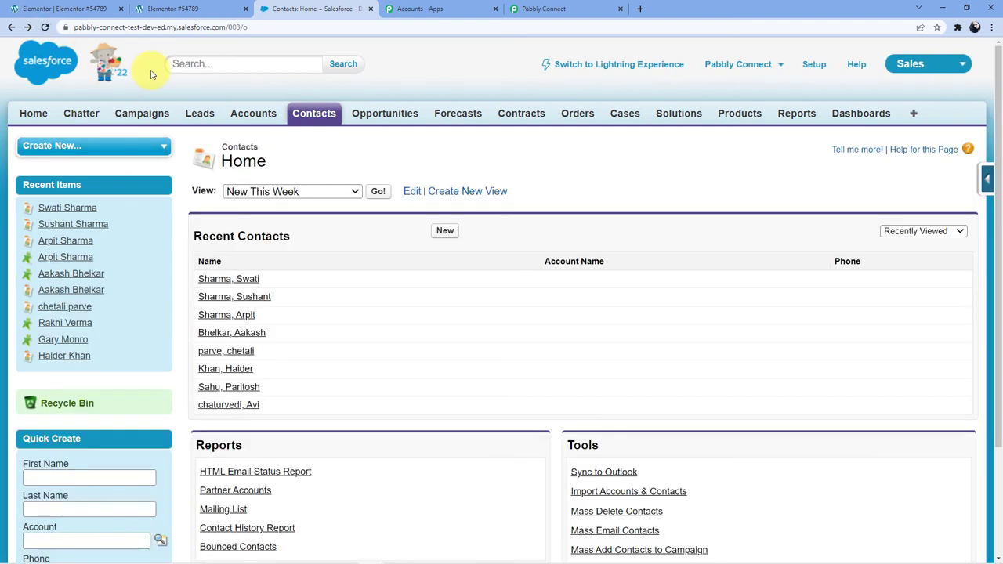
pyautogui.click(233, 278)
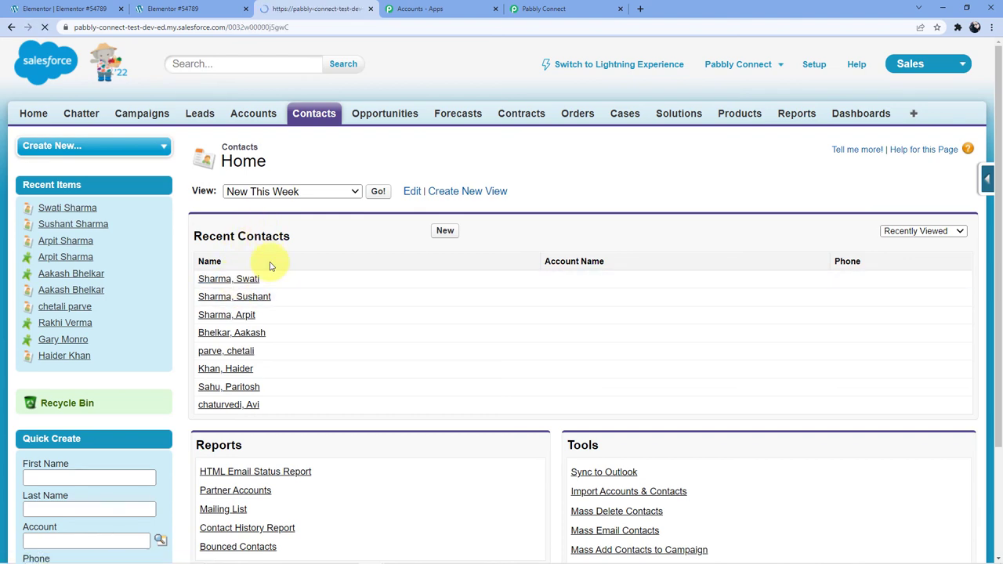
pyautogui.scroll(-3, 436, 298)
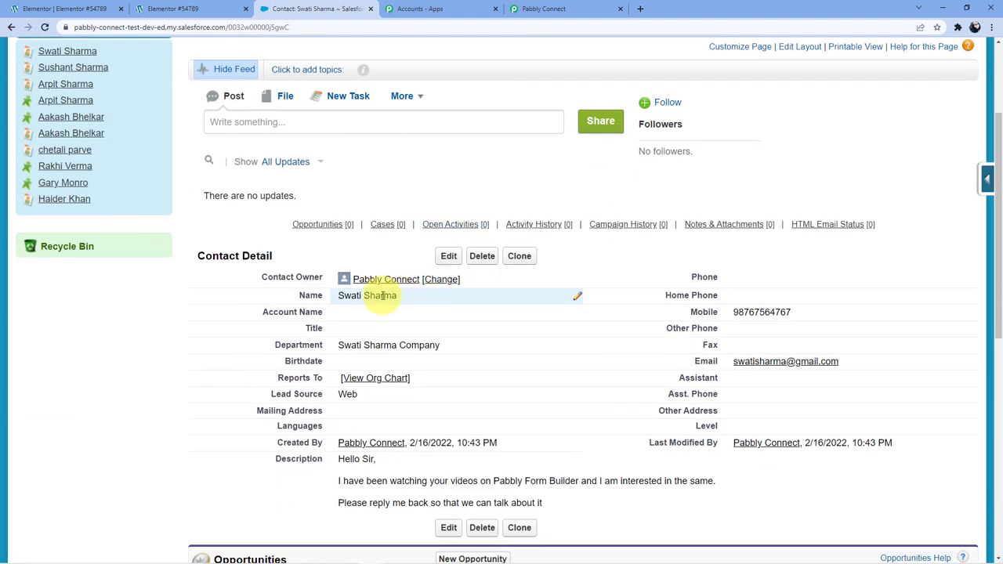
pyautogui.scroll(-1, 436, 341)
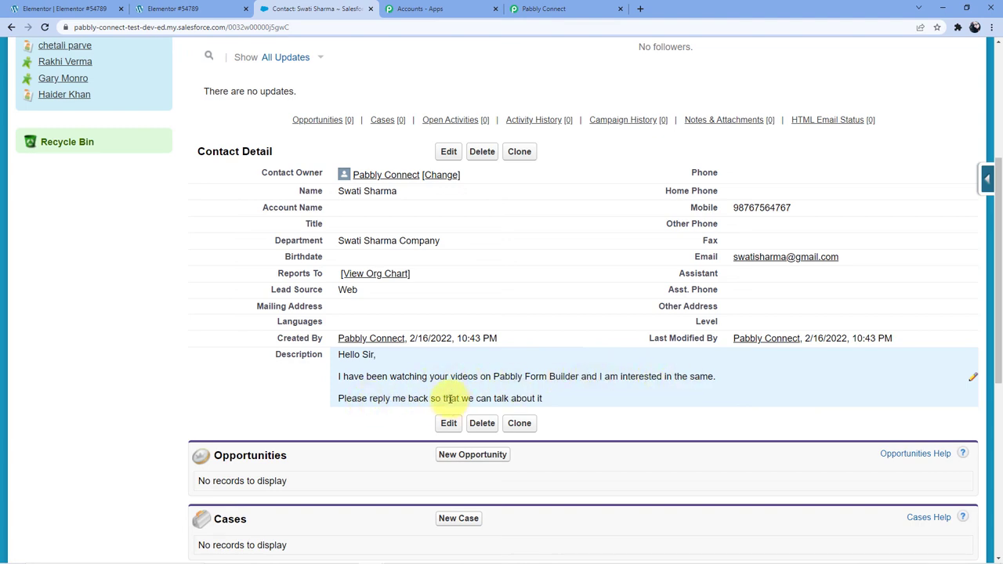
pyautogui.scroll(1, 367, 373)
pyautogui.scroll(3, 367, 373)
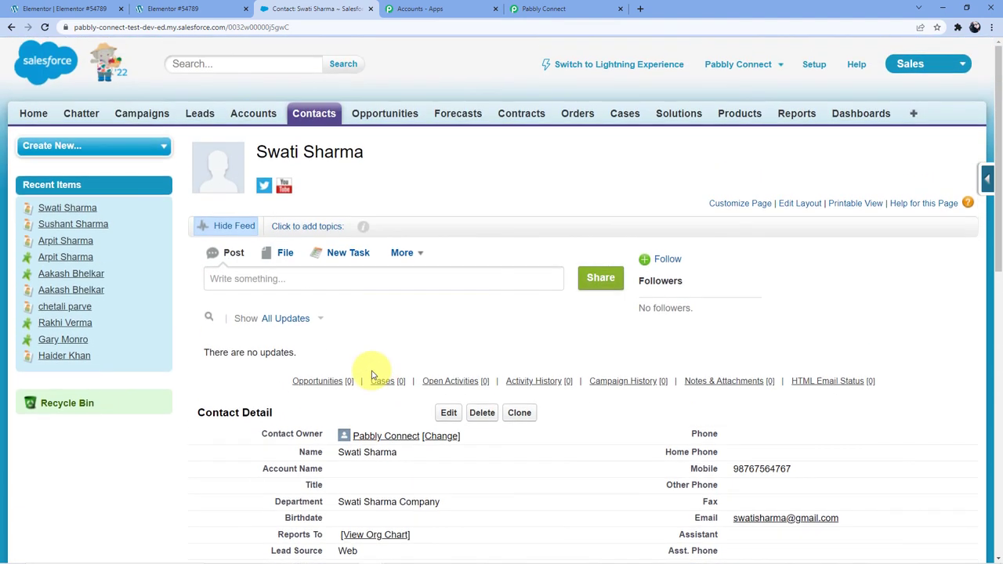
# In the Pabbly Connect workflow, collapse the Elementor trigger and Salesforce Create Contact steps.
pyautogui.click(533, 8)
pyautogui.scroll(5, 464, 321)
pyautogui.scroll(20, 463, 322)
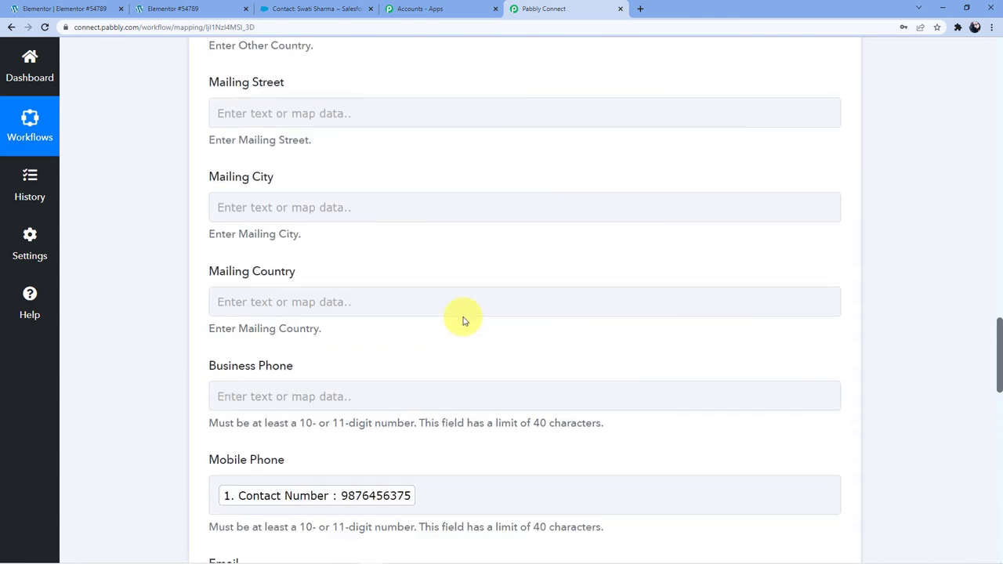
pyautogui.scroll(3, 463, 322)
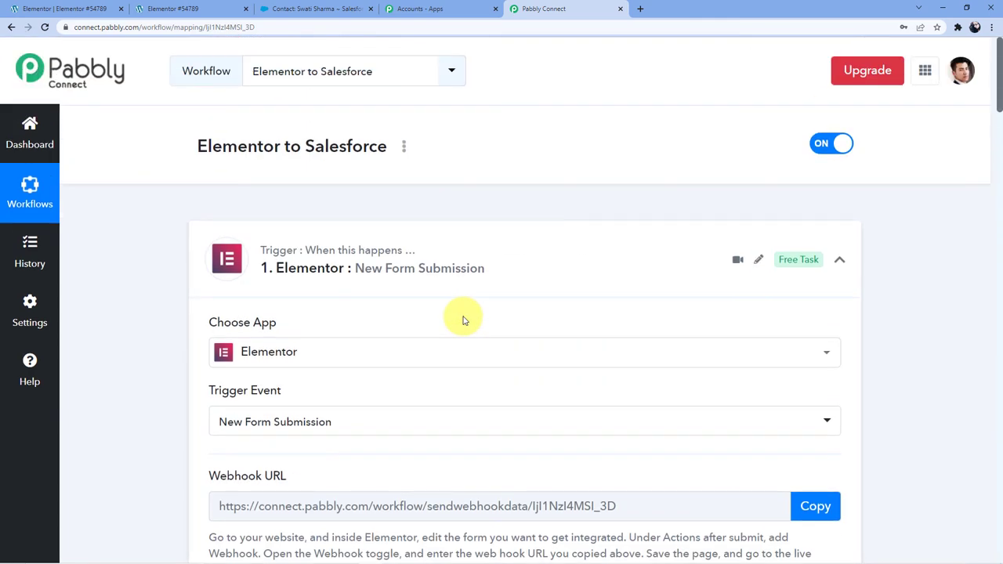
pyautogui.click(510, 265)
pyautogui.scroll(-2, 459, 298)
pyautogui.click(441, 290)
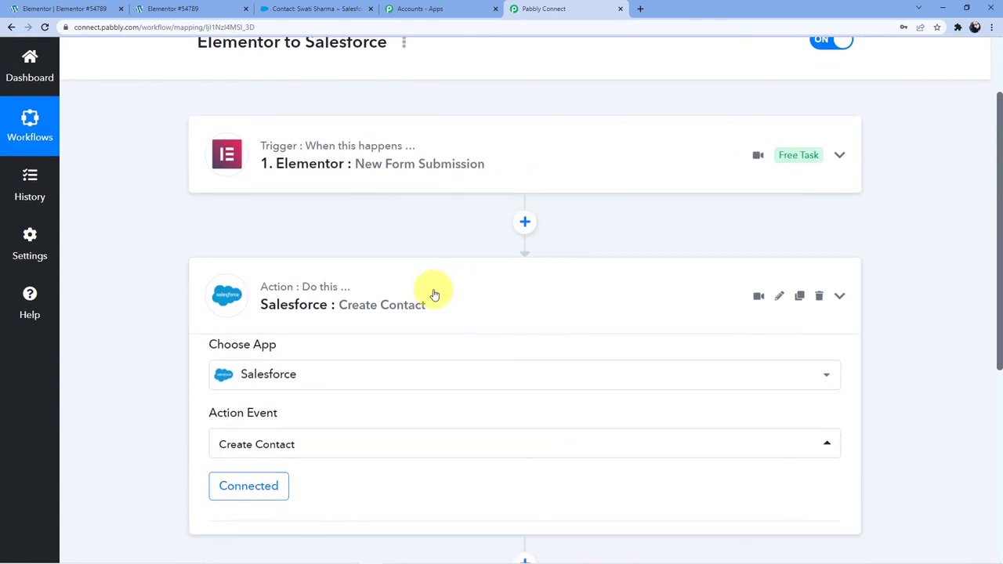